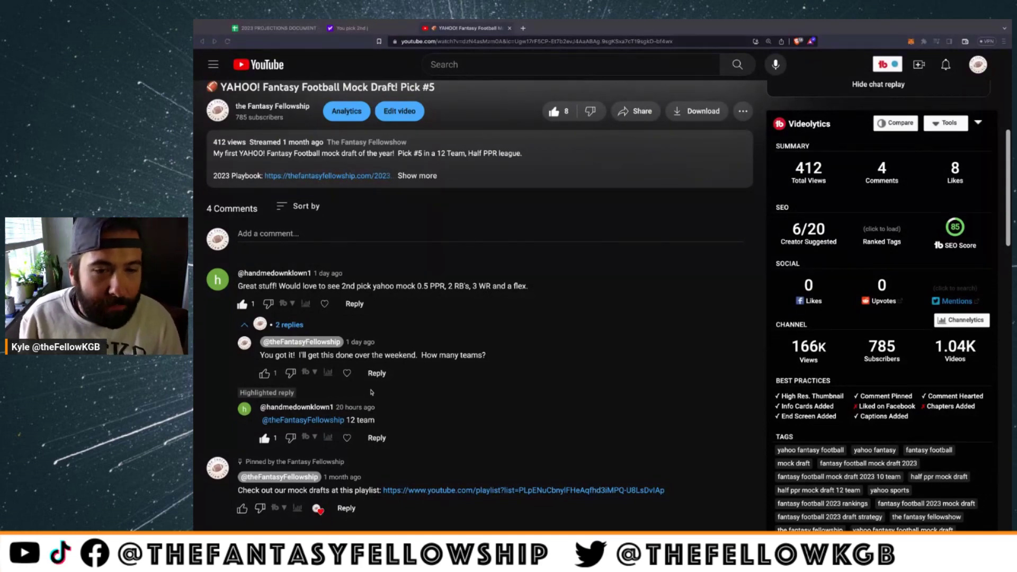
Review the viewer's mock draft request, close the YouTube video page, and enlarge the Yahoo draft room page
{"action": "left_click", "coordinate": [348, 423]}
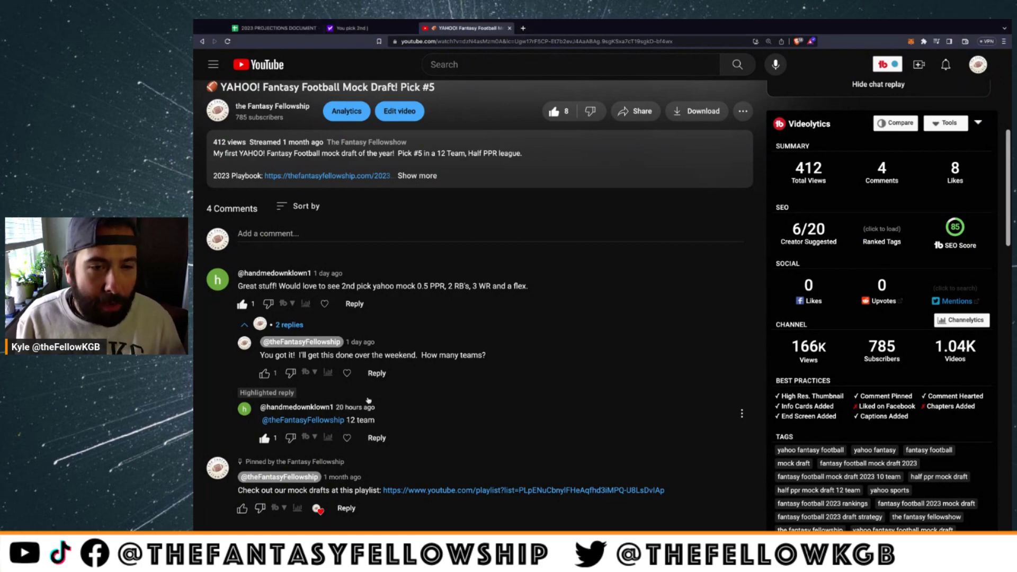
{"action": "scroll", "coordinate": [365, 341], "scroll_direction": "up", "scroll_amount": 5}
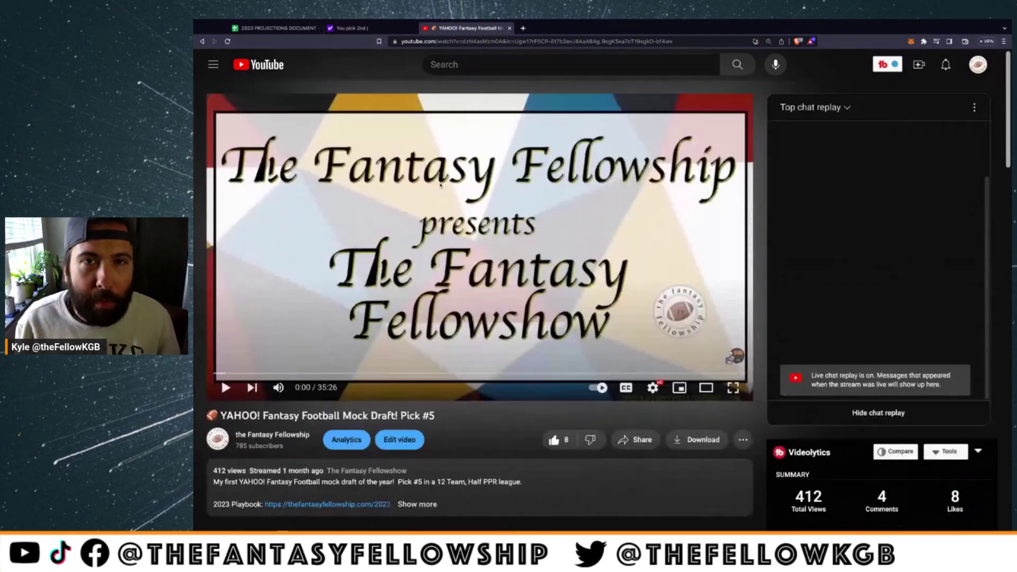
{"action": "left_click", "coordinate": [510, 28]}
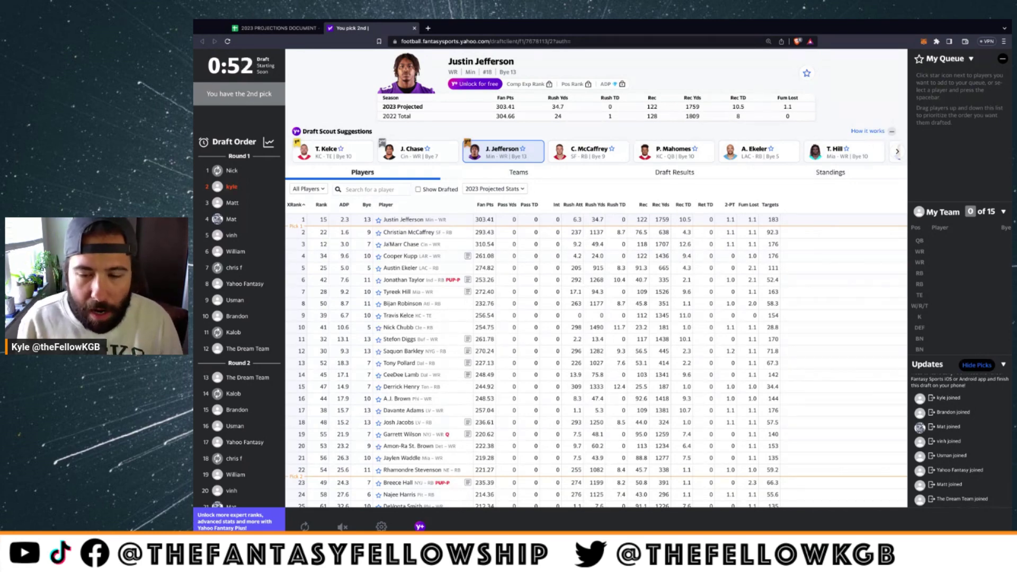
{"action": "key", "text": "ctrl+plus"}
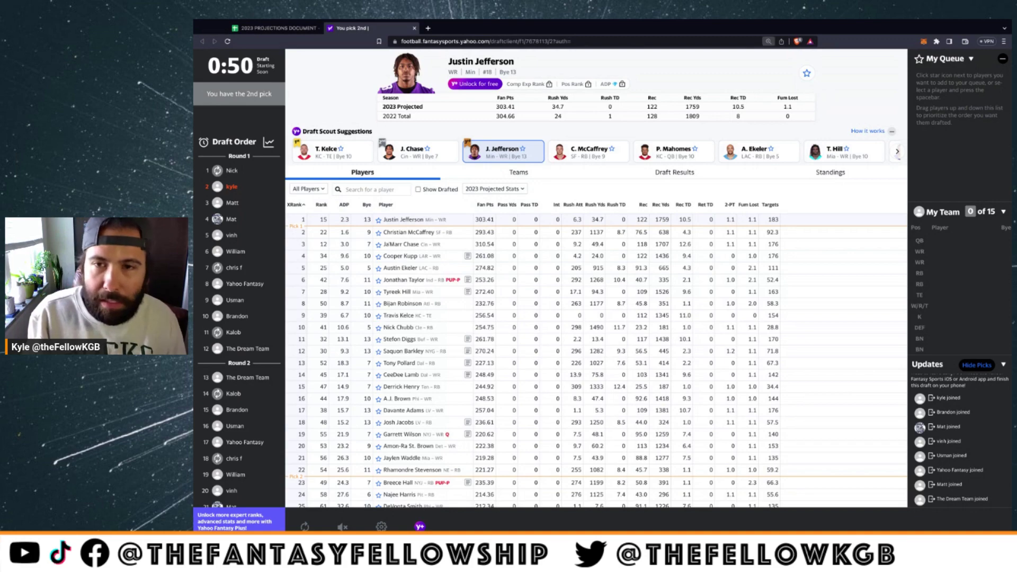
{"action": "key", "text": "ctrl+plus"}
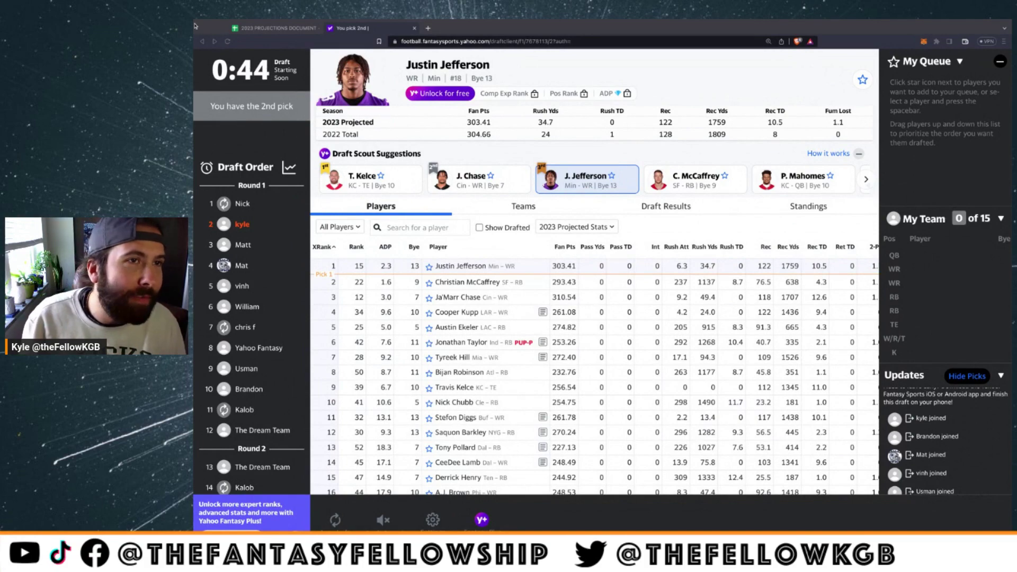
Switch to the 2023 PROJECTIONS DOCUMENT, sort the 1/2 PPR column Z → A, and enlarge the page
{"action": "left_click", "coordinate": [274, 28]}
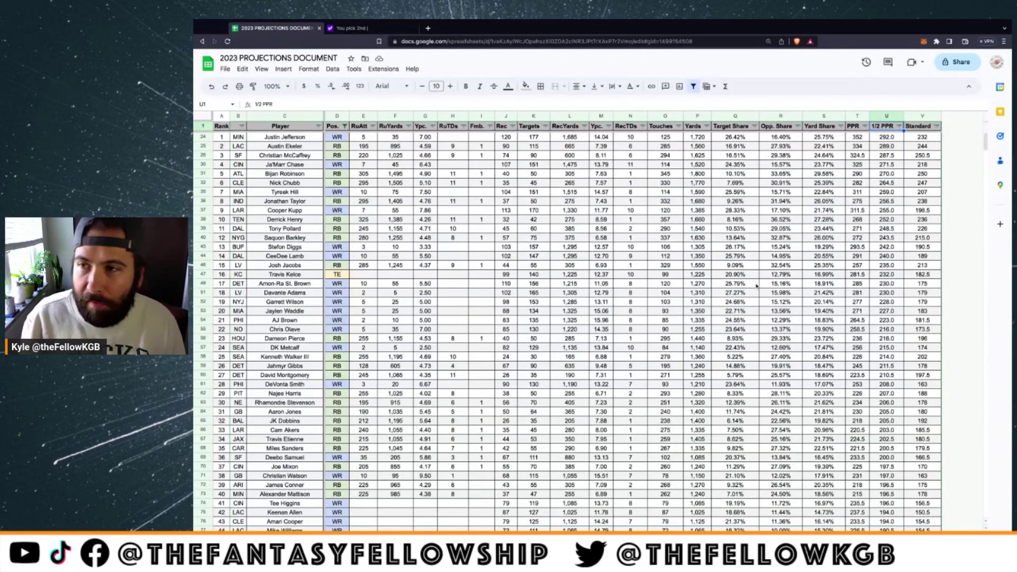
{"action": "left_click", "coordinate": [899, 126]}
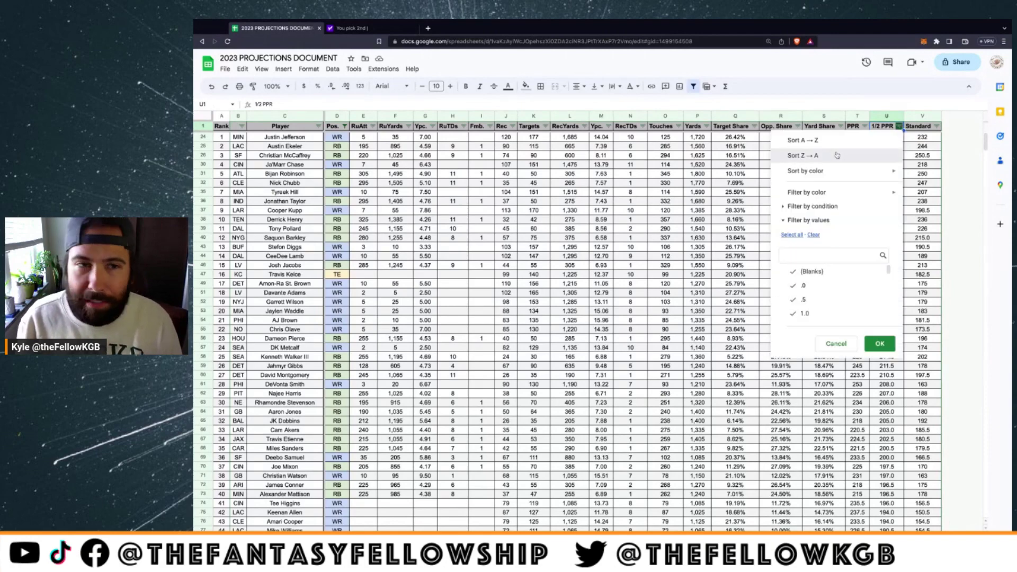
{"action": "left_click", "coordinate": [795, 154]}
{"action": "key", "text": "ctrl+plus"}
{"action": "key", "text": "ctrl+plus"}
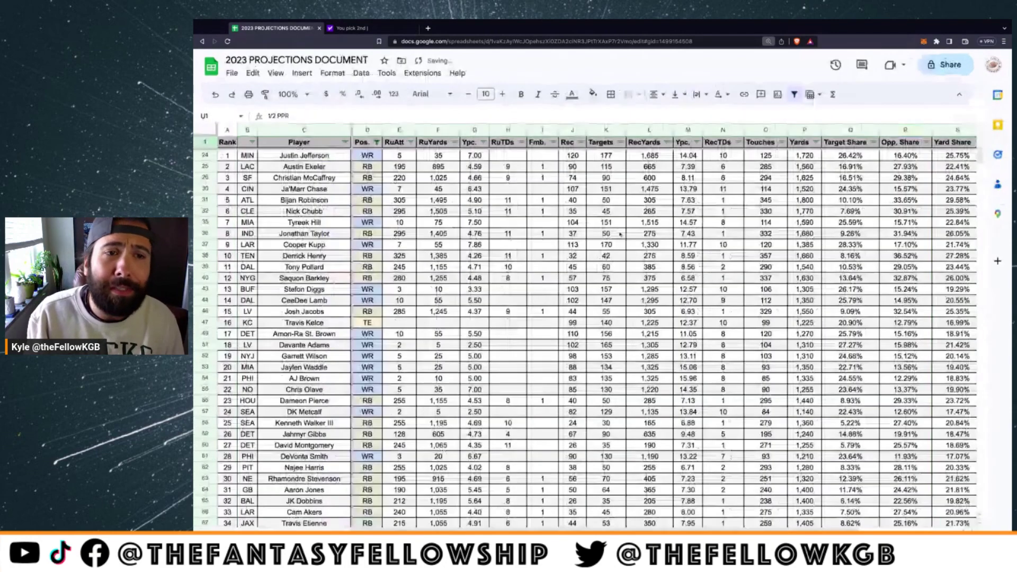
{"action": "key", "text": "ctrl+plus"}
{"action": "key", "text": "ctrl+plus"}
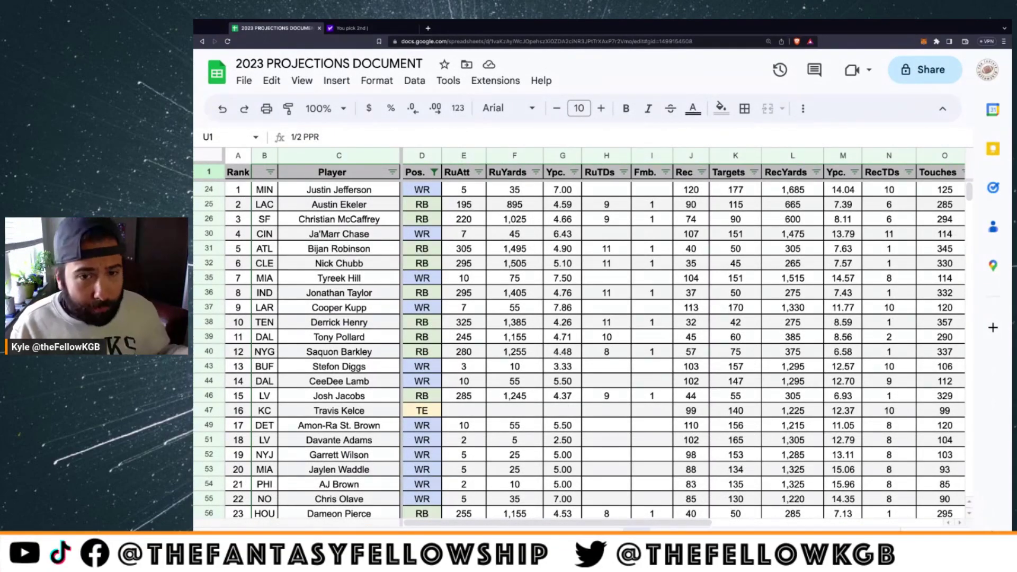
Highlight the Austin Ekeler and Christian McCaffrey rows, A25:D26, and compare their projections across to the scoring columns
{"action": "left_click", "coordinate": [238, 207]}
{"action": "key", "text": "shift+Down"}
{"action": "key", "text": "shift+Right"}
{"action": "key", "text": "shift+Right"}
{"action": "key", "text": "shift+Right"}
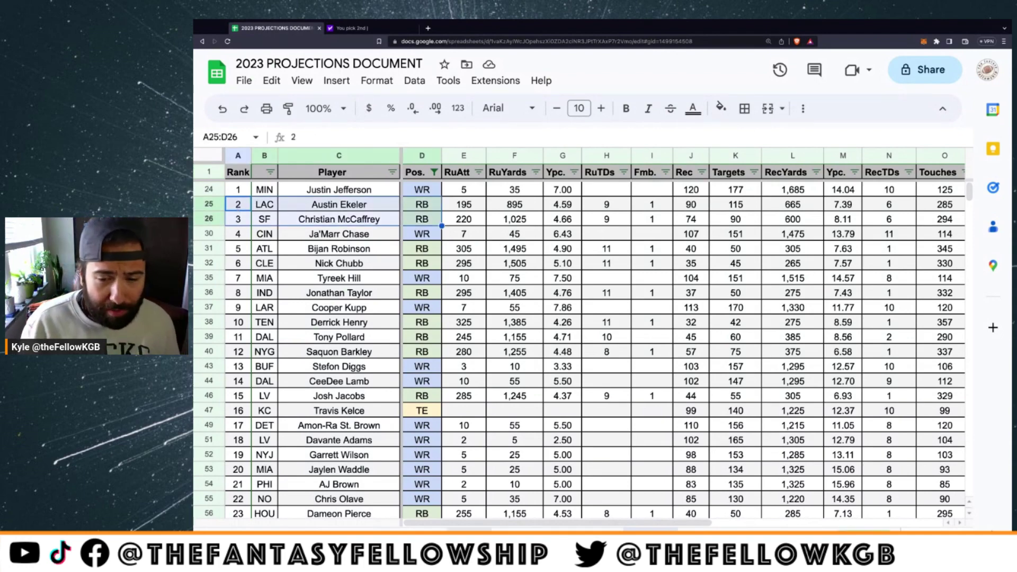
{"action": "scroll", "coordinate": [475, 524], "scroll_direction": "right", "scroll_amount": 10}
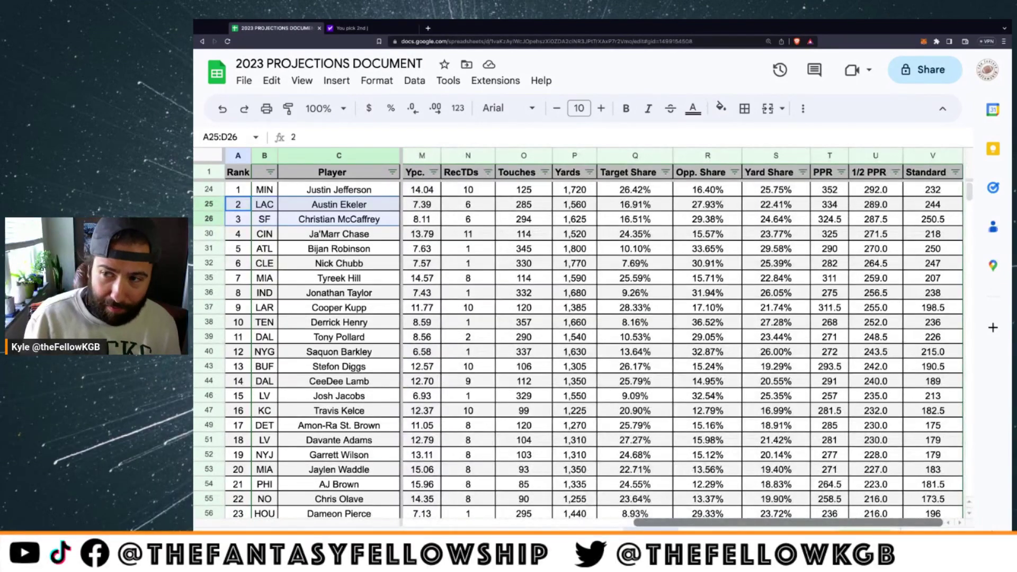
{"action": "scroll", "coordinate": [401, 499], "scroll_direction": "left", "scroll_amount": 10}
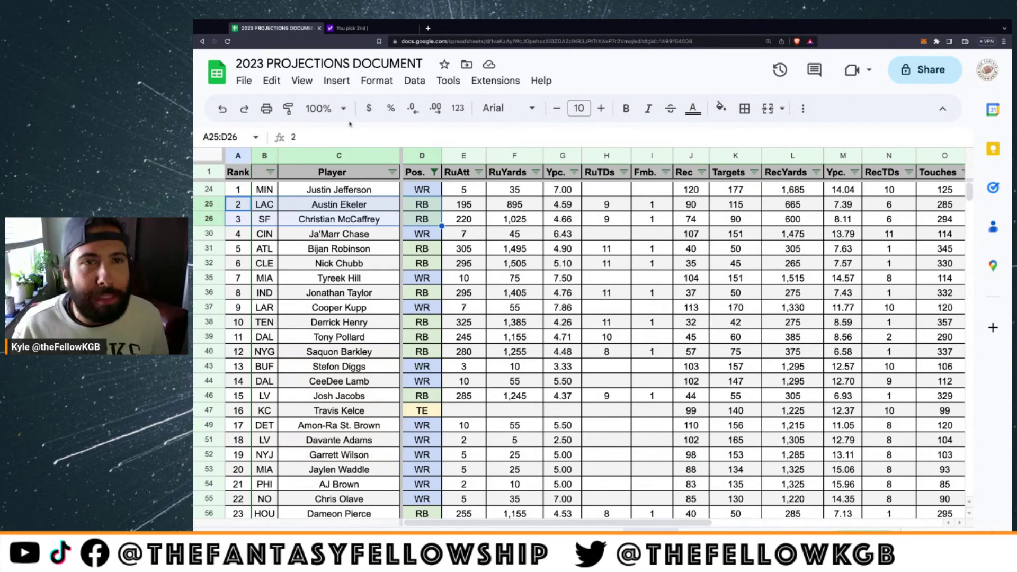
Switch to the Yahoo draft room, draft Christian McCaffrey in round 1, and display the results as a Draft Board
{"action": "left_click", "coordinate": [352, 28]}
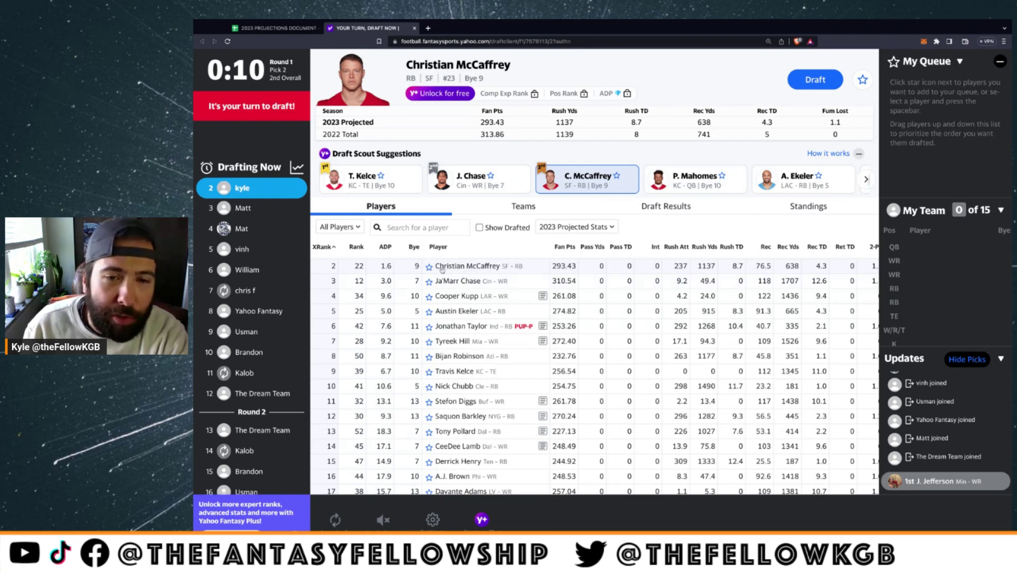
{"action": "left_click", "coordinate": [819, 84]}
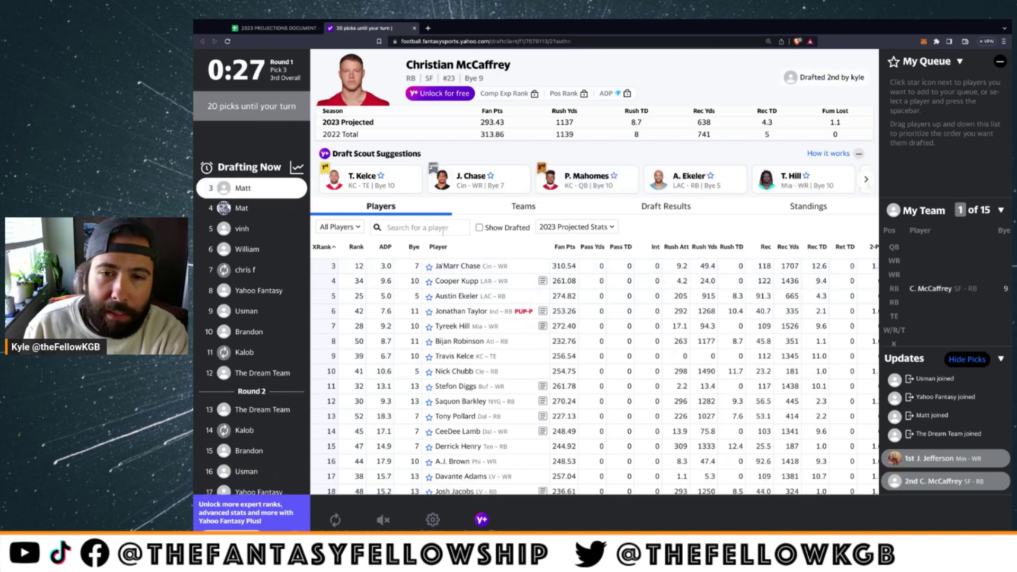
{"action": "left_click", "coordinate": [688, 208]}
{"action": "left_click", "coordinate": [596, 227]}
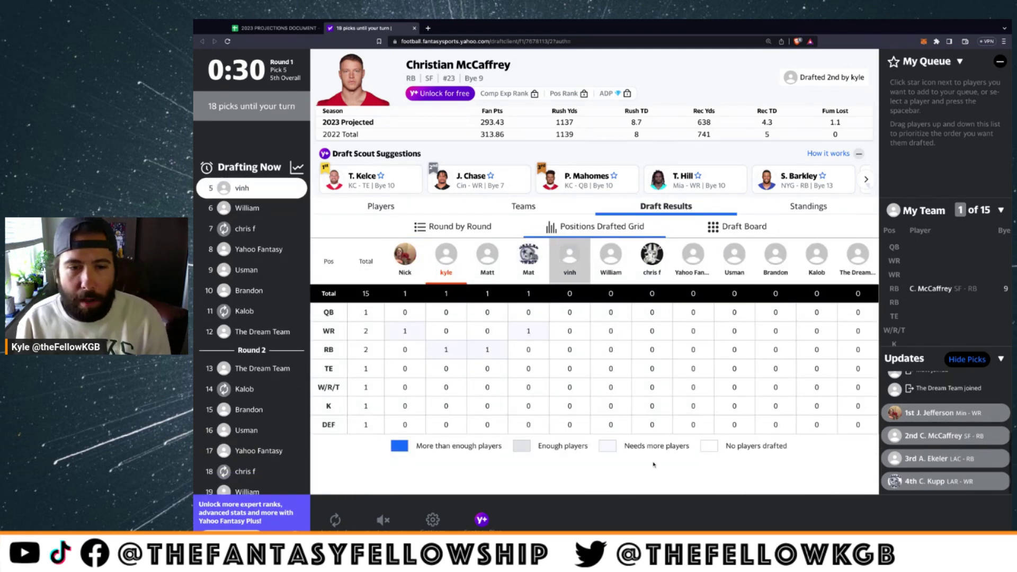
{"action": "left_click", "coordinate": [734, 226]}
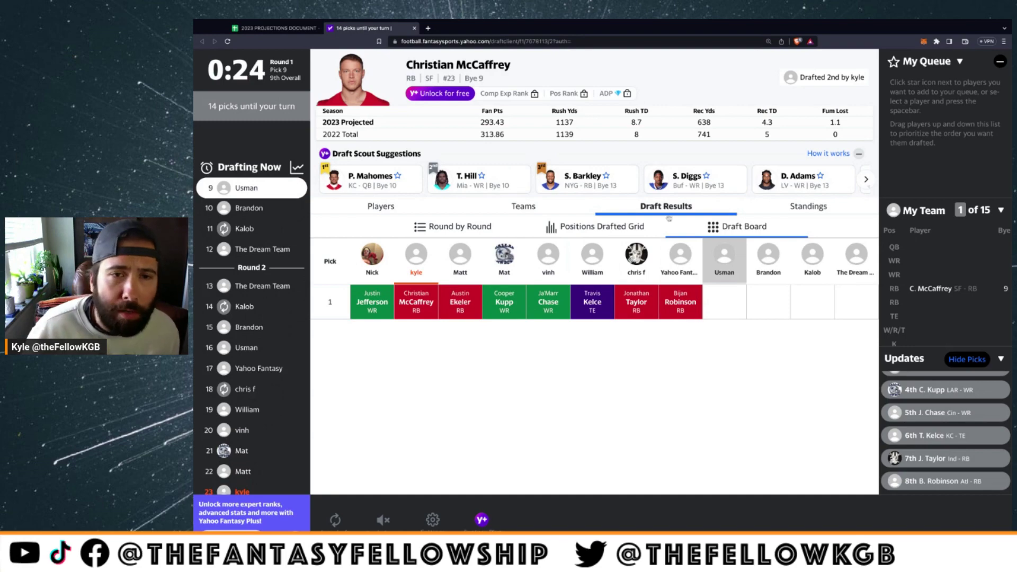
In the projections sheet, highlight running backs Bijan Robinson and Nick Chubb, C31:D32, and Henry, Pollard and Barkley, C38:D40
{"action": "left_click", "coordinate": [276, 28]}
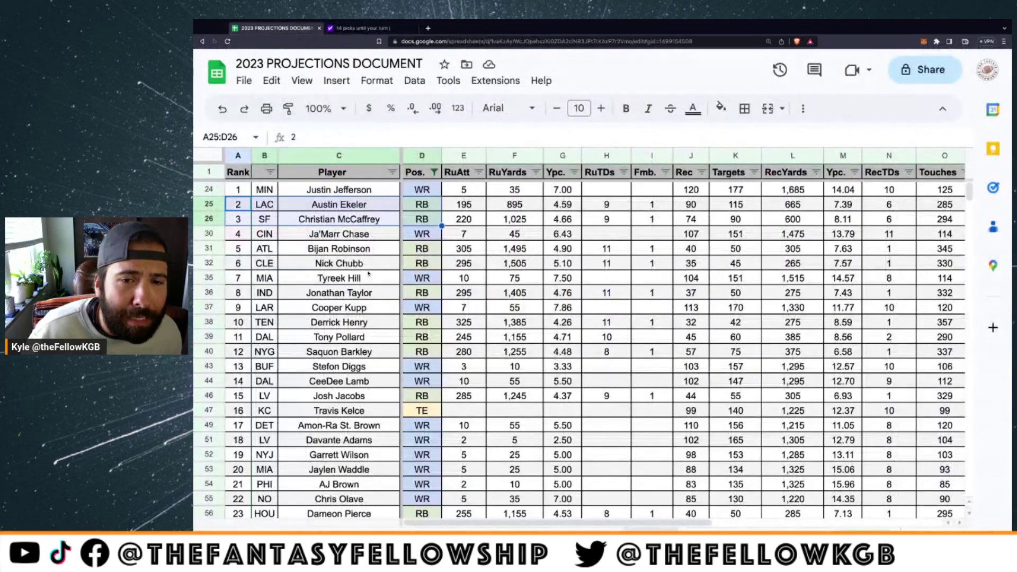
{"action": "left_click", "coordinate": [364, 252]}
{"action": "key", "text": "shift+Down"}
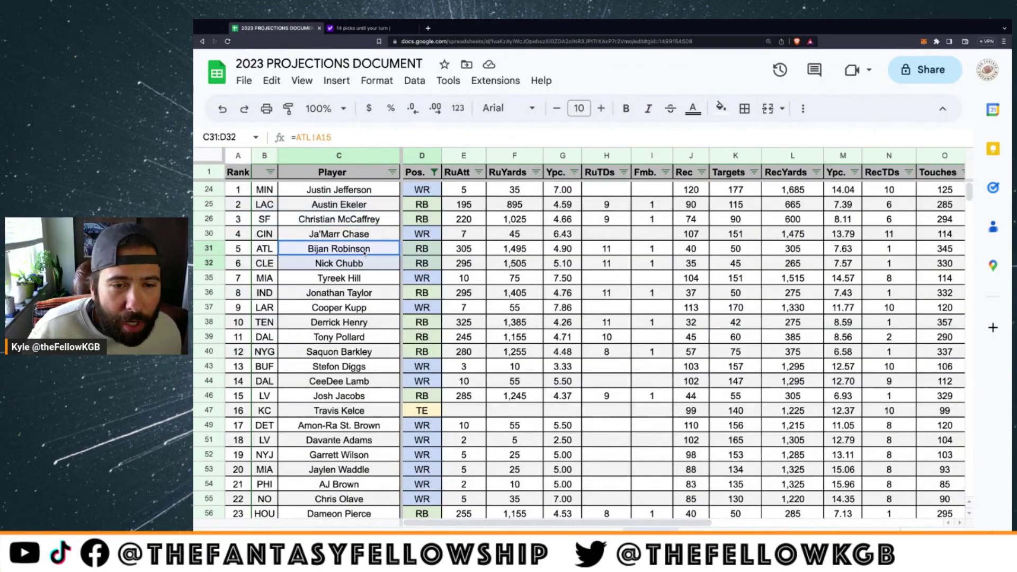
{"action": "key", "text": "shift+Right"}
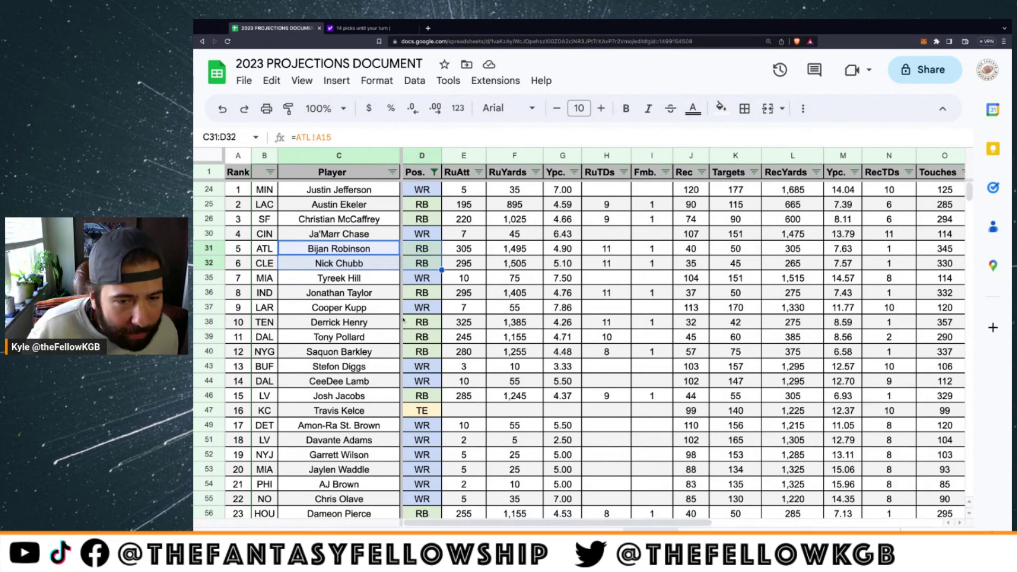
{"action": "left_click", "coordinate": [420, 323]}
{"action": "key", "text": "shift+Down"}
{"action": "key", "text": "shift+Down"}
{"action": "key", "text": "shift+Left"}
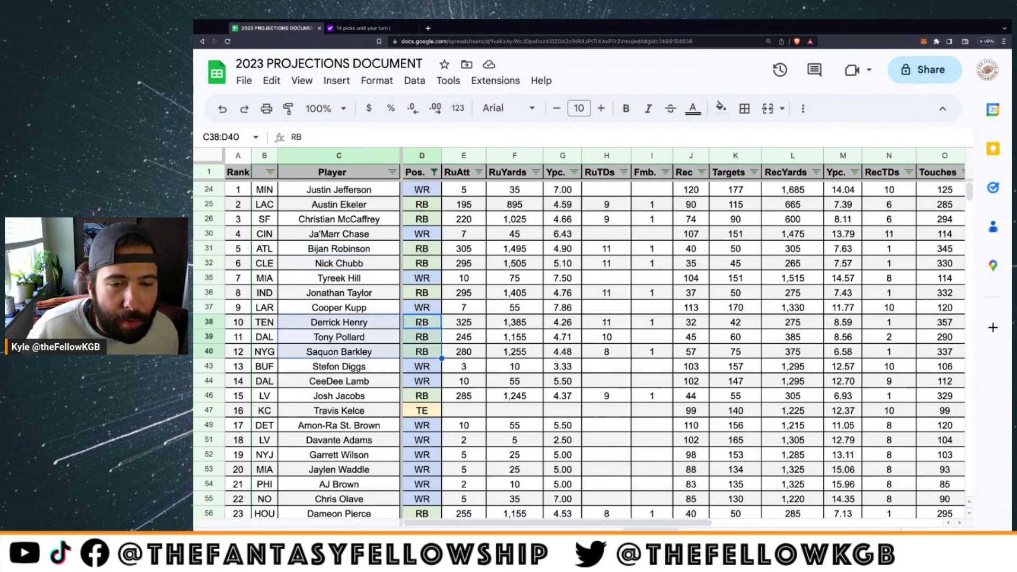
Follow the draft board between turns and check it against the projections sheet and the available players list
{"action": "left_click", "coordinate": [362, 28]}
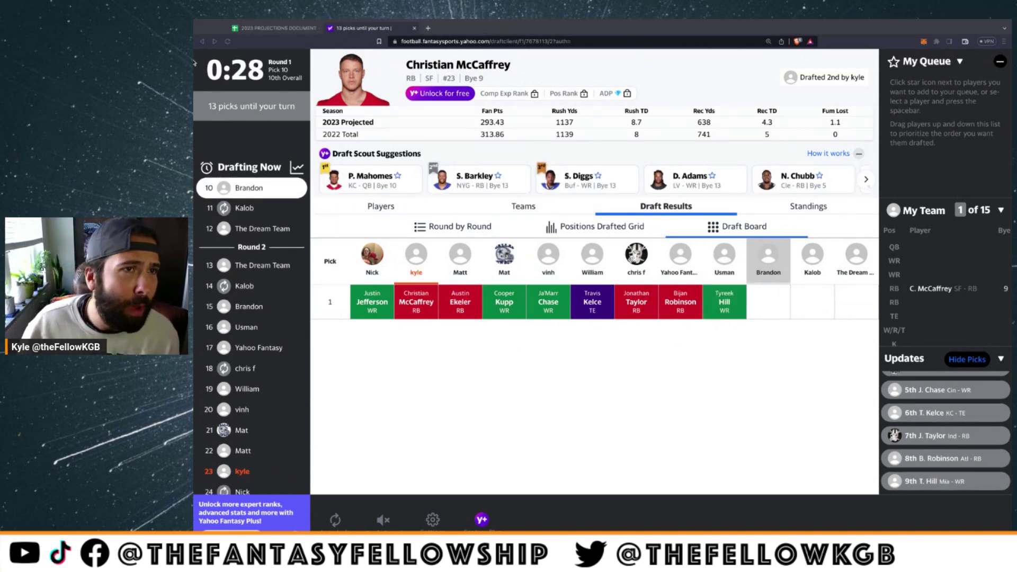
{"action": "left_click", "coordinate": [475, 35]}
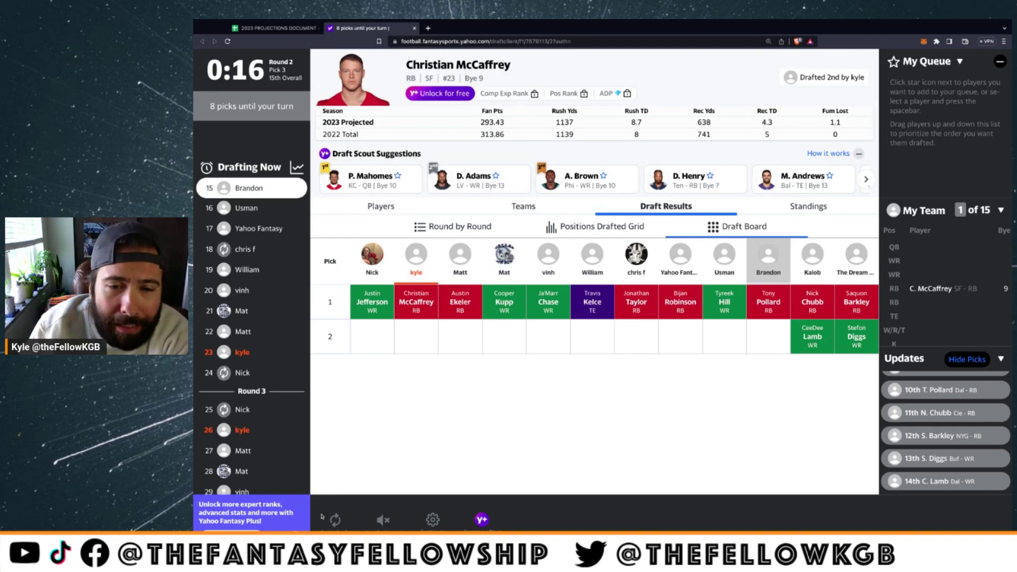
{"action": "left_click", "coordinate": [294, 31]}
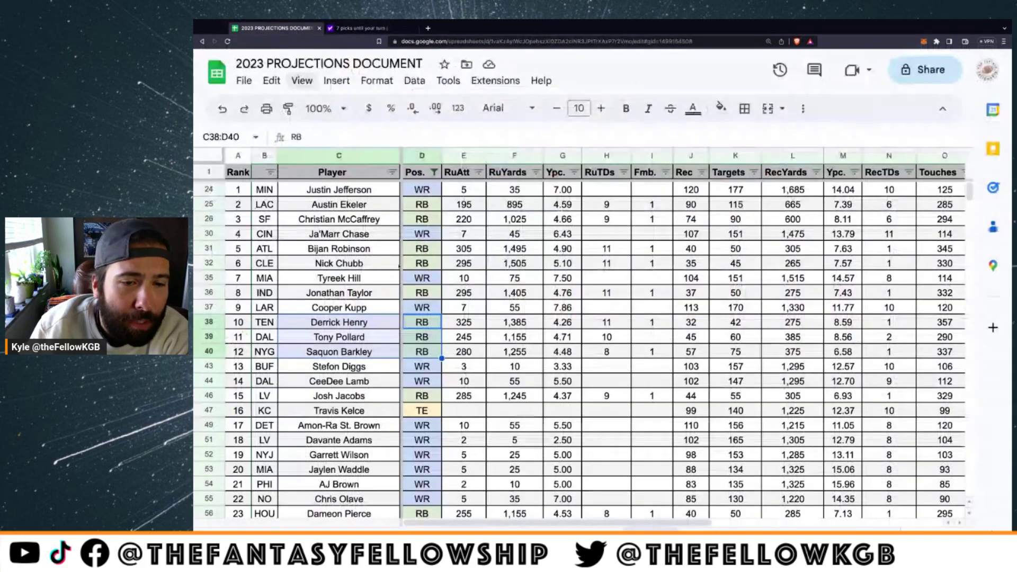
{"action": "left_click", "coordinate": [365, 28]}
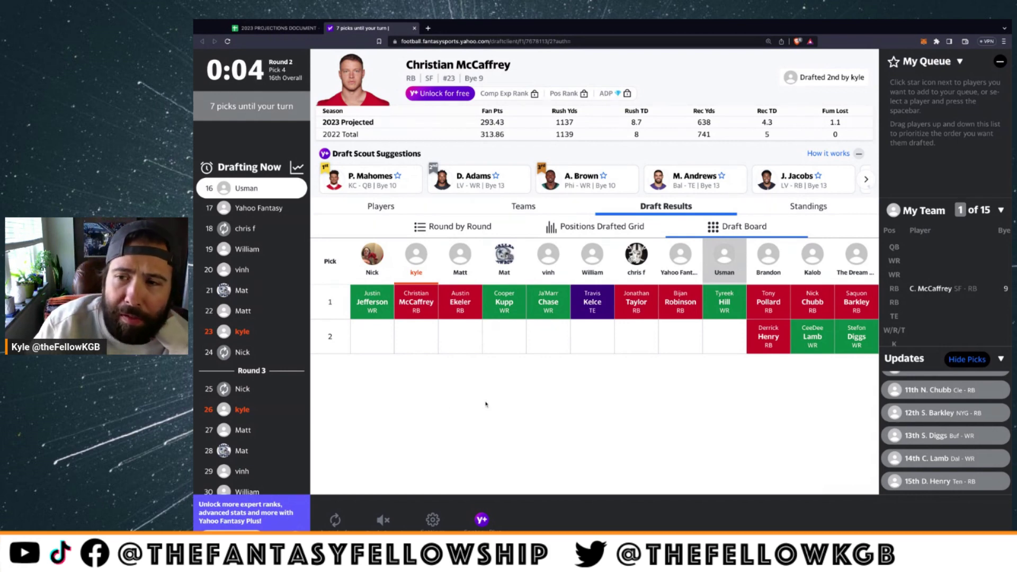
{"action": "left_click", "coordinate": [378, 208]}
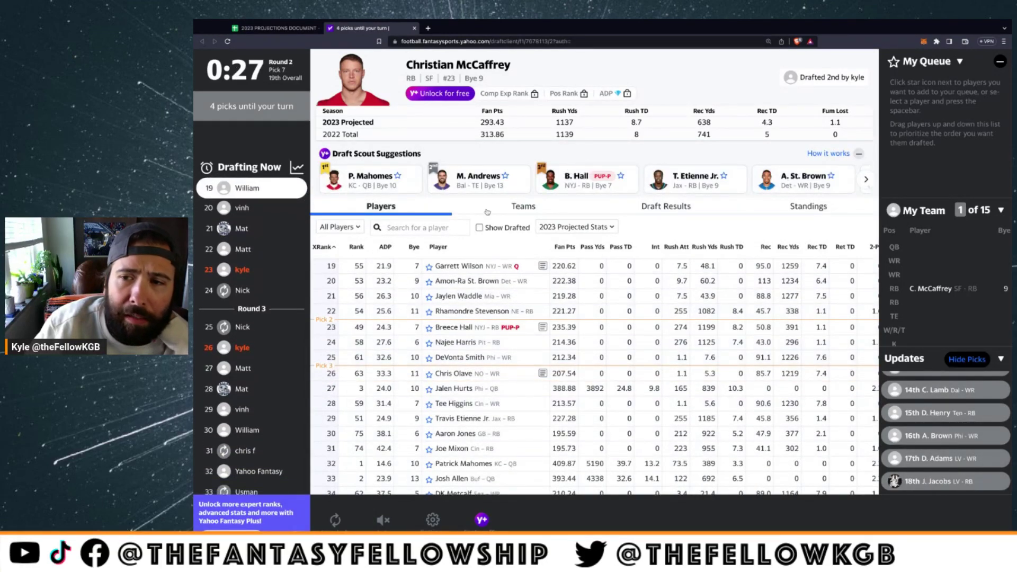
{"action": "left_click", "coordinate": [679, 207]}
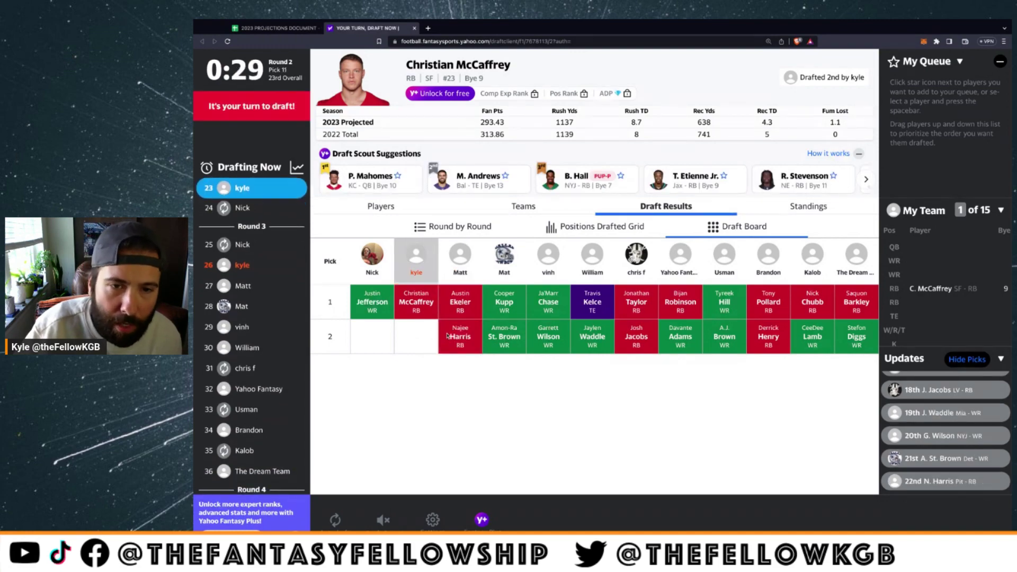
{"action": "left_click", "coordinate": [381, 207]}
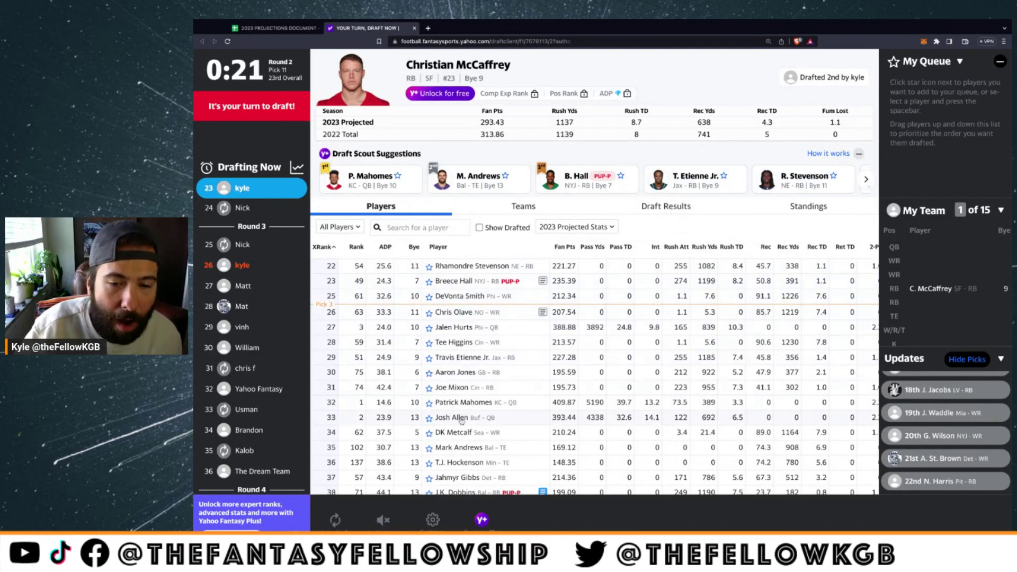
In the projections sheet, highlight the AJ Brown and Chris Olave rows, A54:E55, and examine the players ranked below them
{"action": "left_click", "coordinate": [264, 28]}
{"action": "left_click", "coordinate": [339, 396]}
{"action": "scroll", "coordinate": [348, 447], "scroll_direction": "down", "scroll_amount": 1}
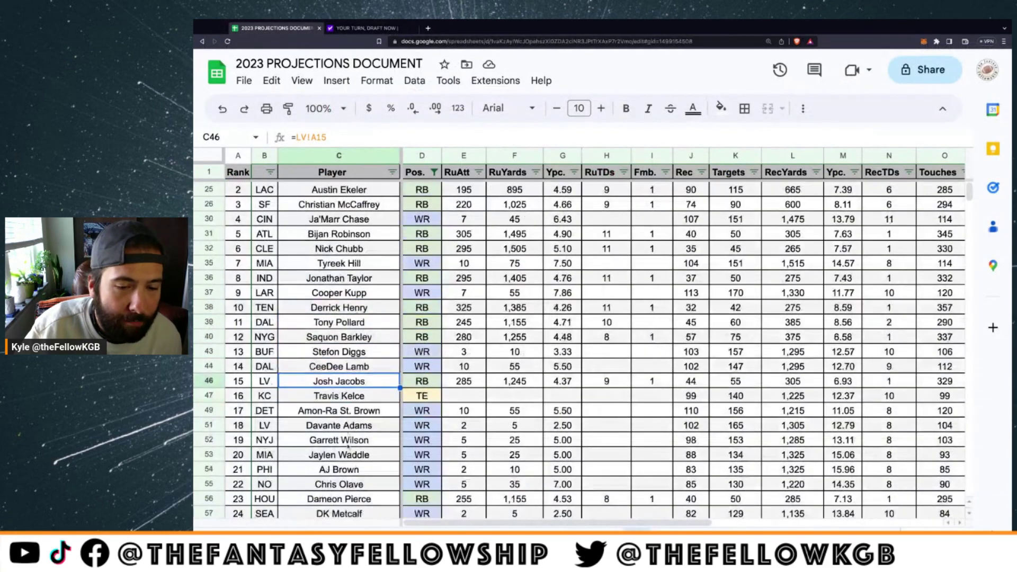
{"action": "left_click_drag", "start_coordinate": [241, 484], "coordinate": [463, 469]}
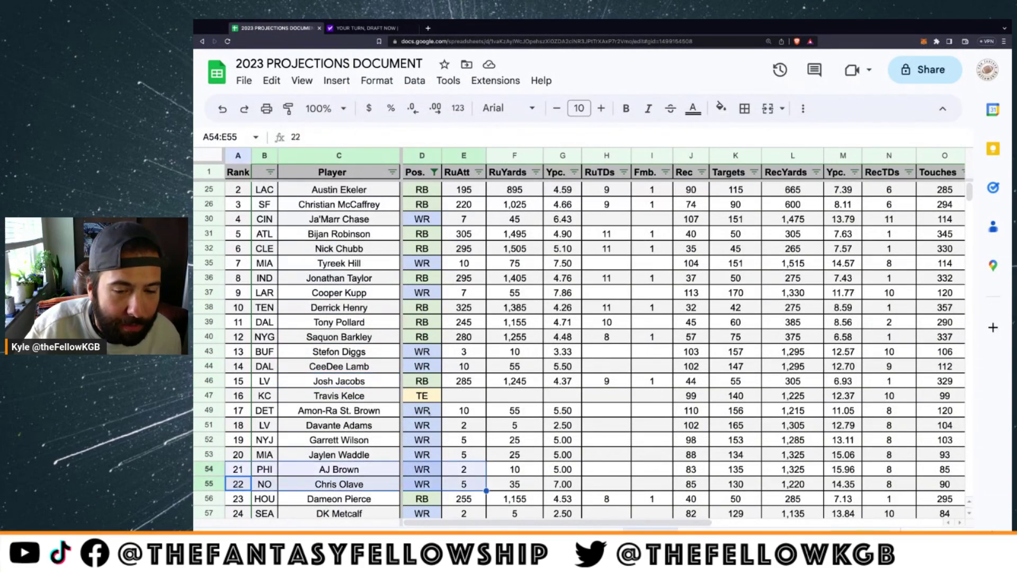
{"action": "scroll", "coordinate": [348, 412], "scroll_direction": "down", "scroll_amount": 3}
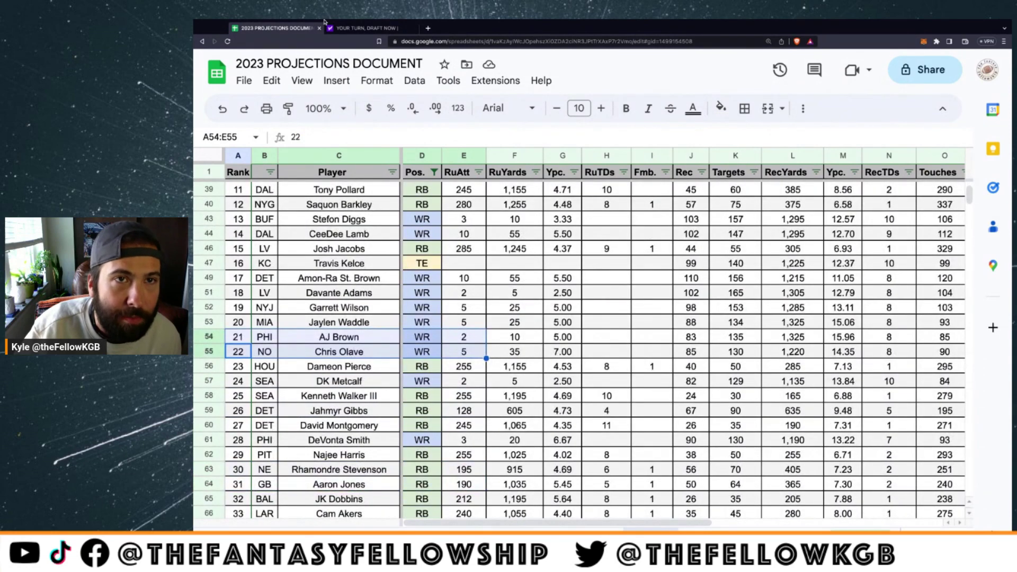
Return to the Yahoo draft room and draft wide receiver Chris Olave in round 2
{"action": "left_click", "coordinate": [366, 28]}
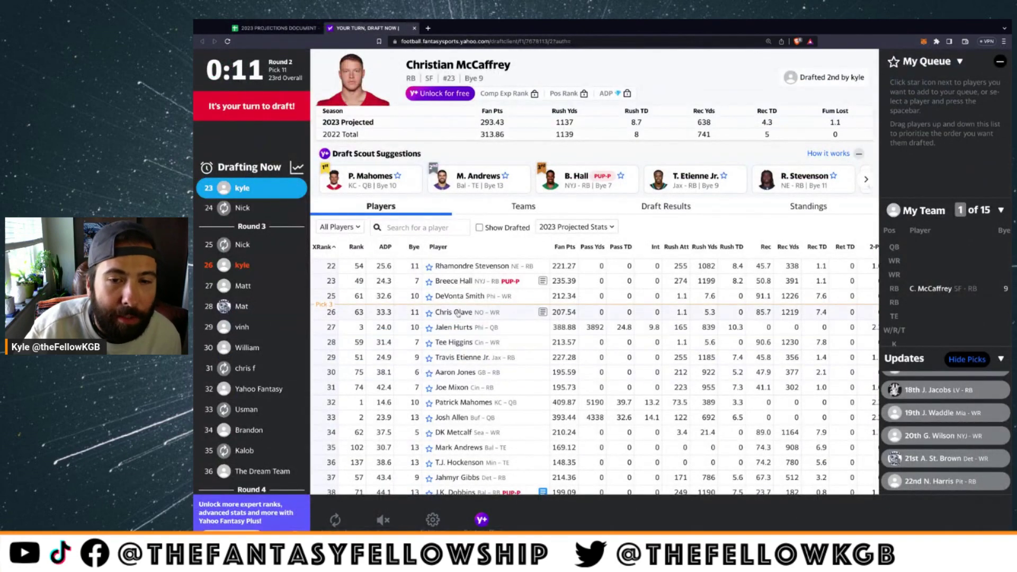
{"action": "left_click", "coordinate": [525, 312]}
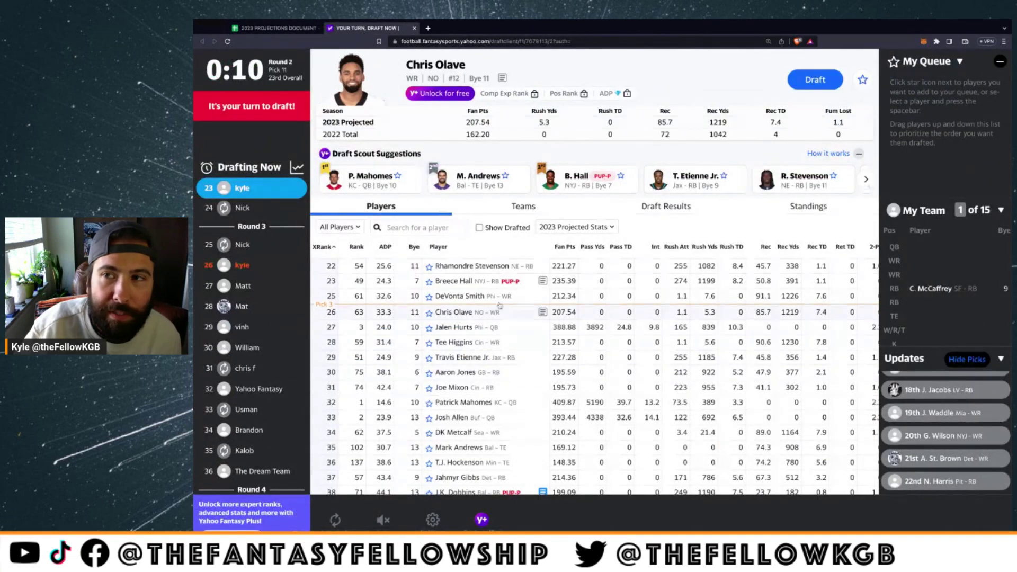
{"action": "left_click", "coordinate": [801, 81]}
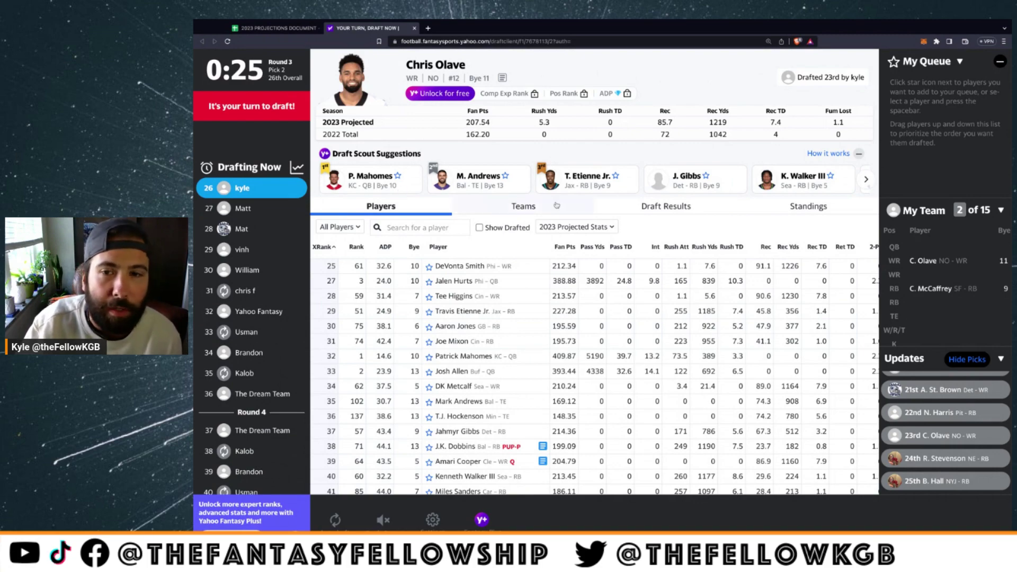
Check the draft board against the available players and draft wide receiver DeVonta Smith in round 3
{"action": "left_click", "coordinate": [637, 211]}
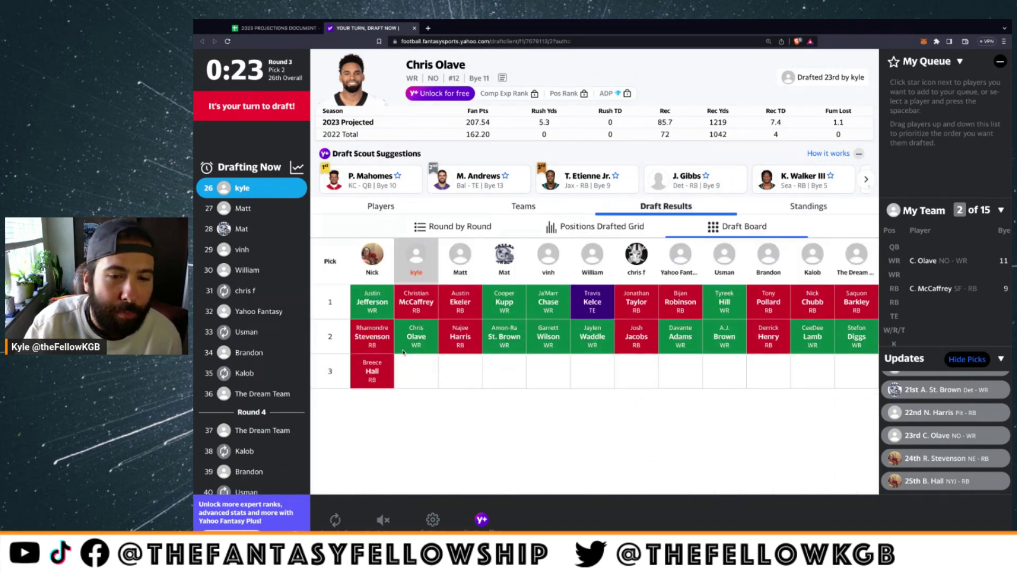
{"action": "left_click", "coordinate": [378, 208]}
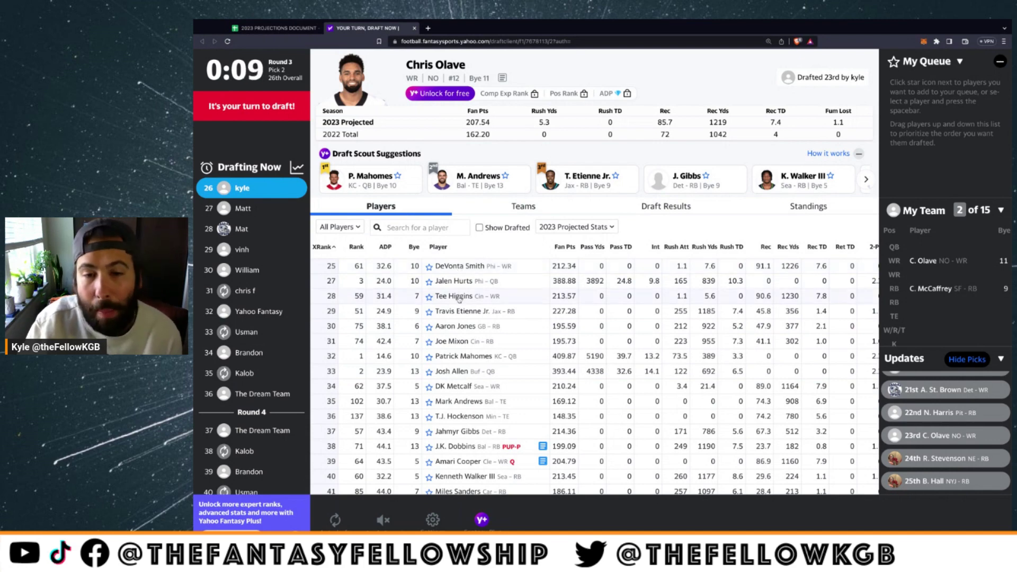
{"action": "left_click", "coordinate": [459, 267]}
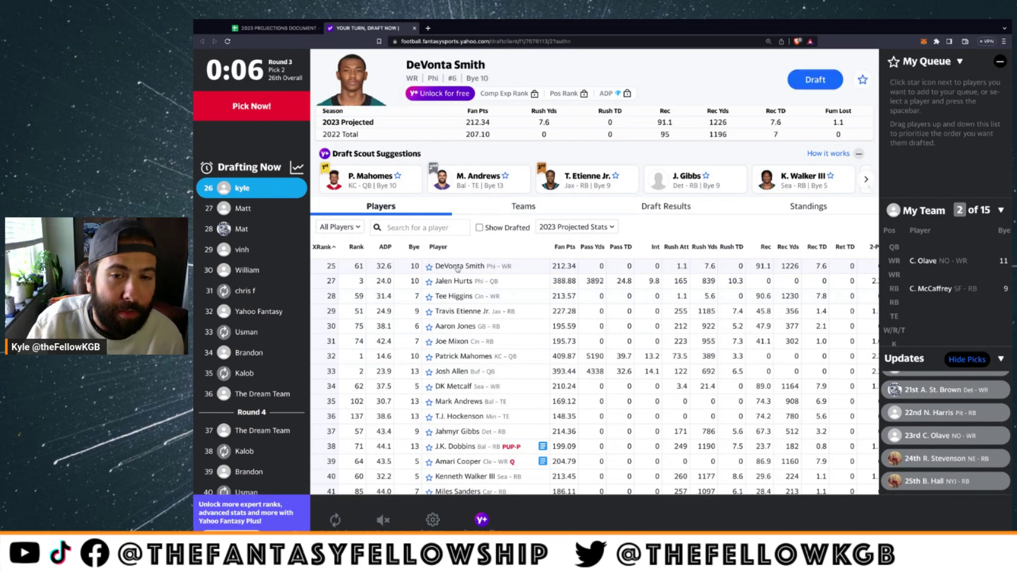
{"action": "left_click", "coordinate": [815, 79]}
In the projections sheet, highlight the DeVonta Smith row, A61:D61, and return to the Yahoo draft board to follow the other teams' picks
{"action": "left_click", "coordinate": [259, 28]}
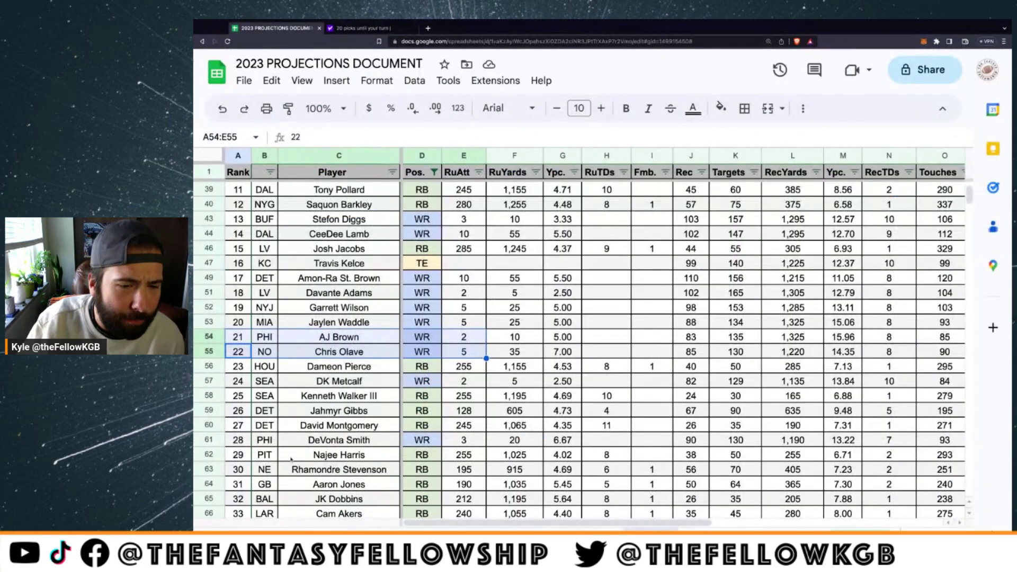
{"action": "left_click_drag", "start_coordinate": [239, 443], "coordinate": [422, 440]}
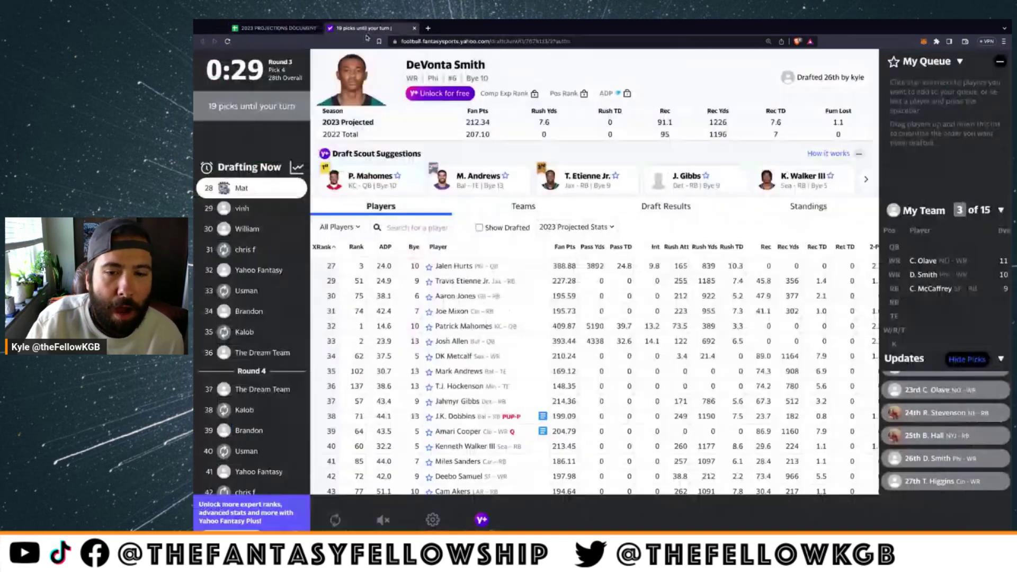
{"action": "left_click", "coordinate": [360, 28]}
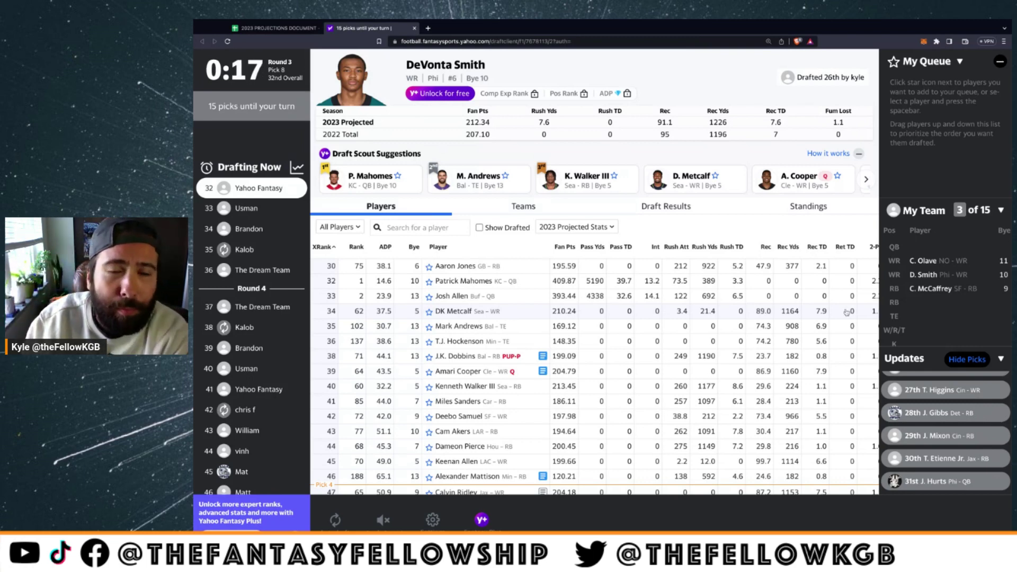
{"action": "left_click", "coordinate": [661, 211]}
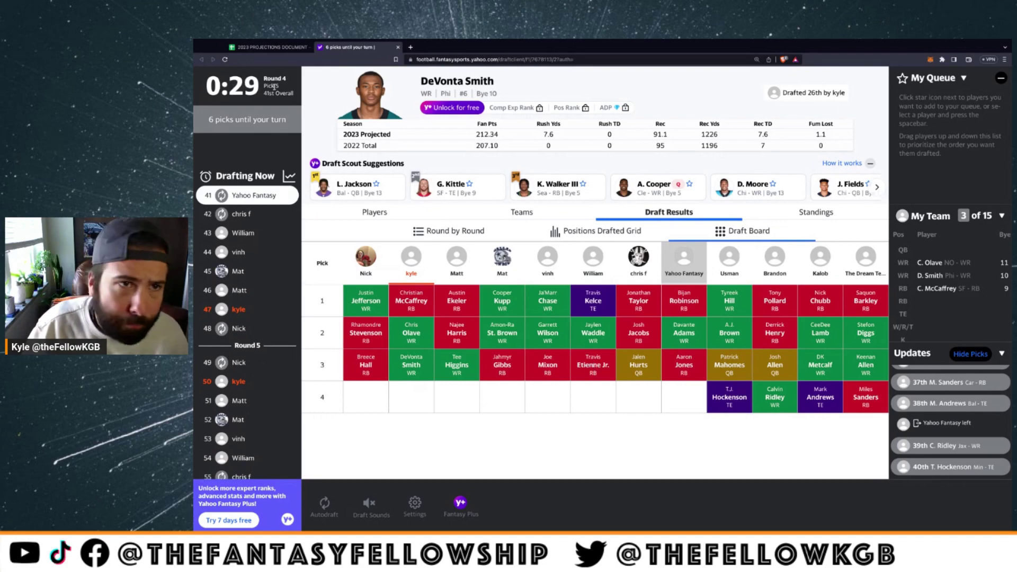
In the projections sheet, highlight the Dameon Pierce row, A56:D56, and the Kenneth Walker III row, A58:E58, in turn
{"action": "left_click", "coordinate": [270, 48]}
{"action": "scroll", "coordinate": [318, 345], "scroll_direction": "down", "scroll_amount": 1}
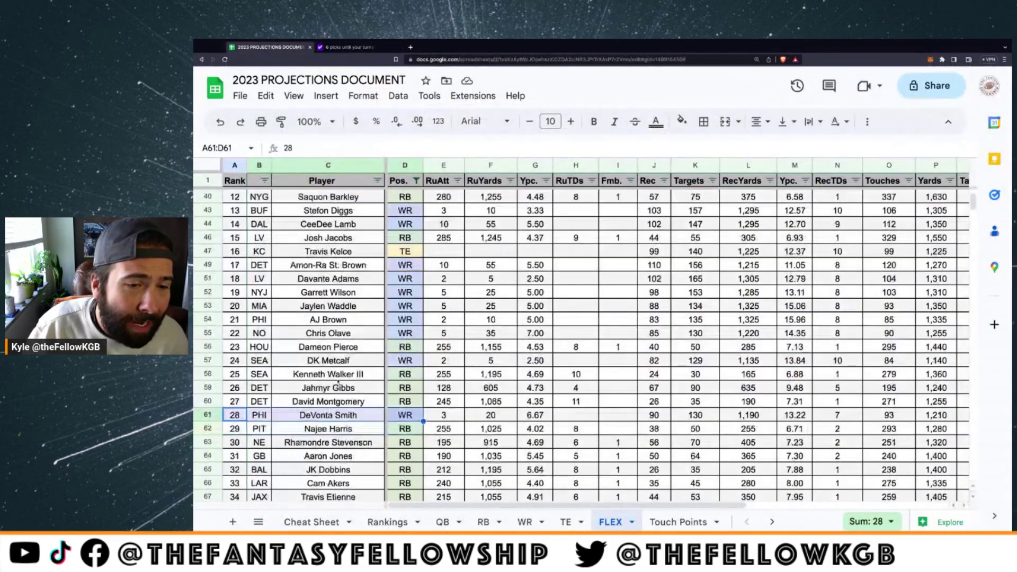
{"action": "left_click_drag", "start_coordinate": [328, 347], "coordinate": [241, 349]}
{"action": "key", "text": "shift+Right"}
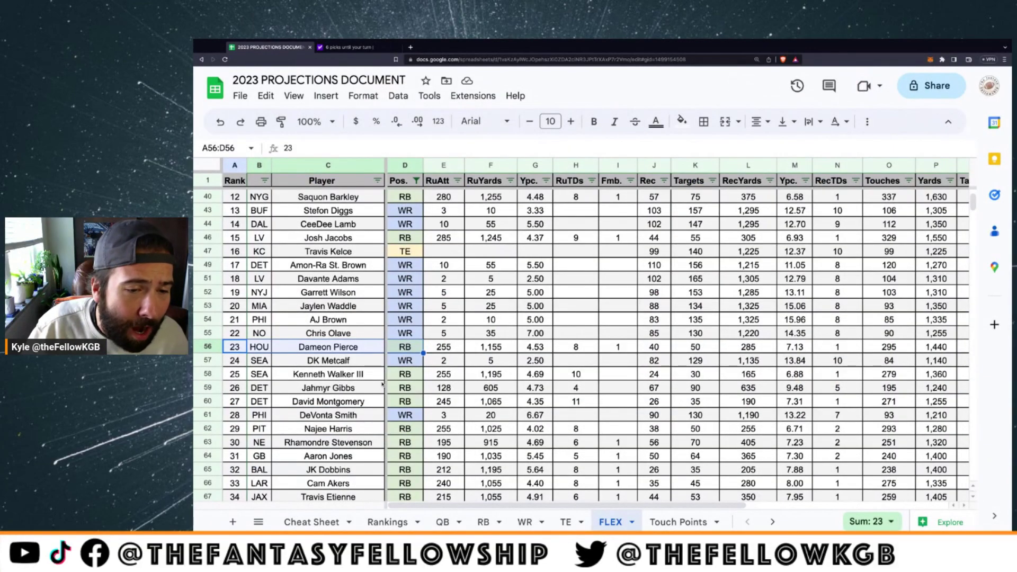
{"action": "left_click", "coordinate": [236, 377]}
{"action": "key", "text": "shift+Right"}
{"action": "key", "text": "shift+Right"}
{"action": "key", "text": "shift+Right"}
{"action": "key", "text": "shift+Right"}
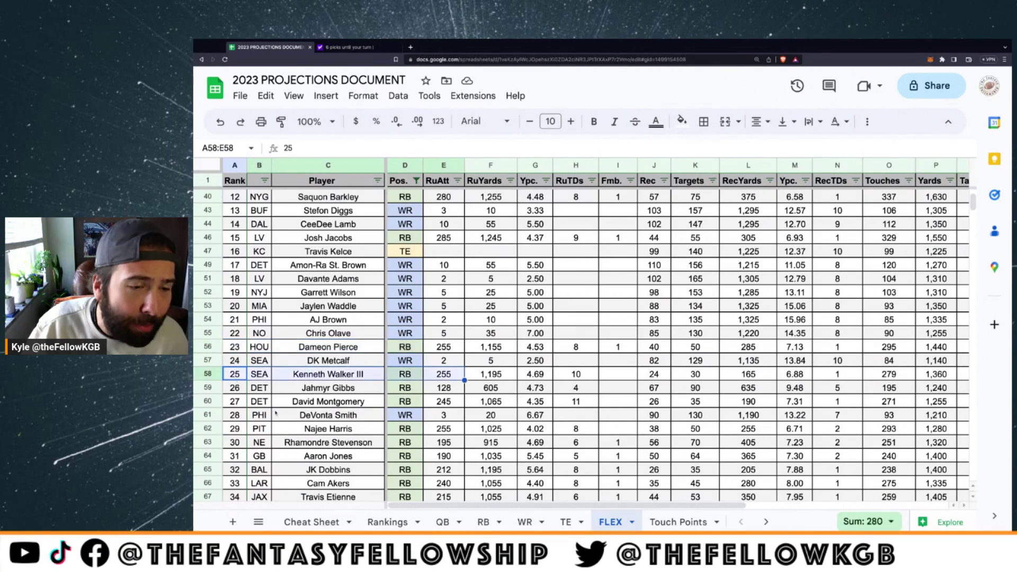
Highlight the David Montgomery row, A60:D60, and compare the ranked running backs with the Yahoo draft board
{"action": "left_click", "coordinate": [238, 406]}
{"action": "key", "text": "shift+Right"}
{"action": "key", "text": "shift+Right"}
{"action": "key", "text": "shift+Right"}
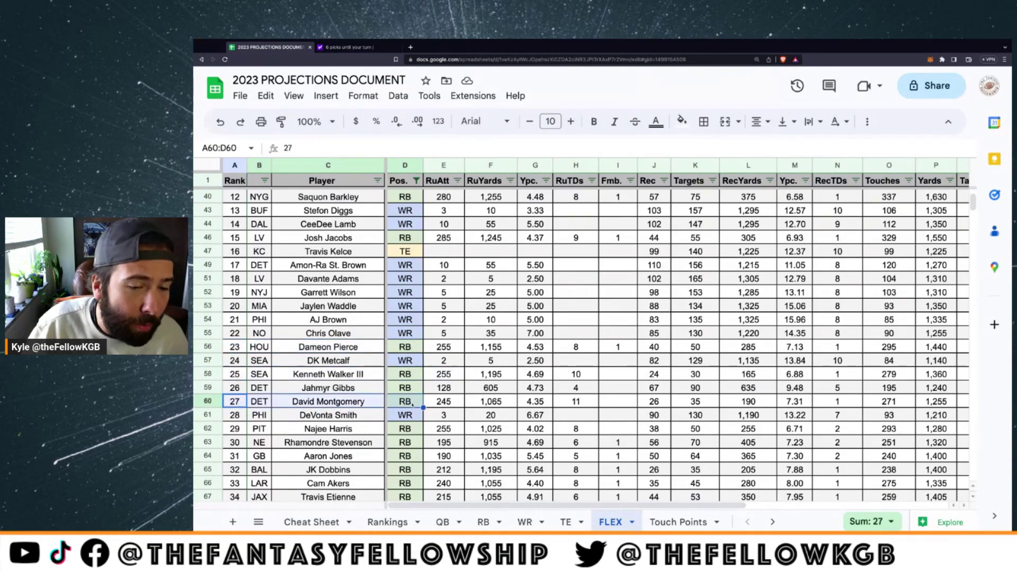
{"action": "left_click", "coordinate": [349, 47]}
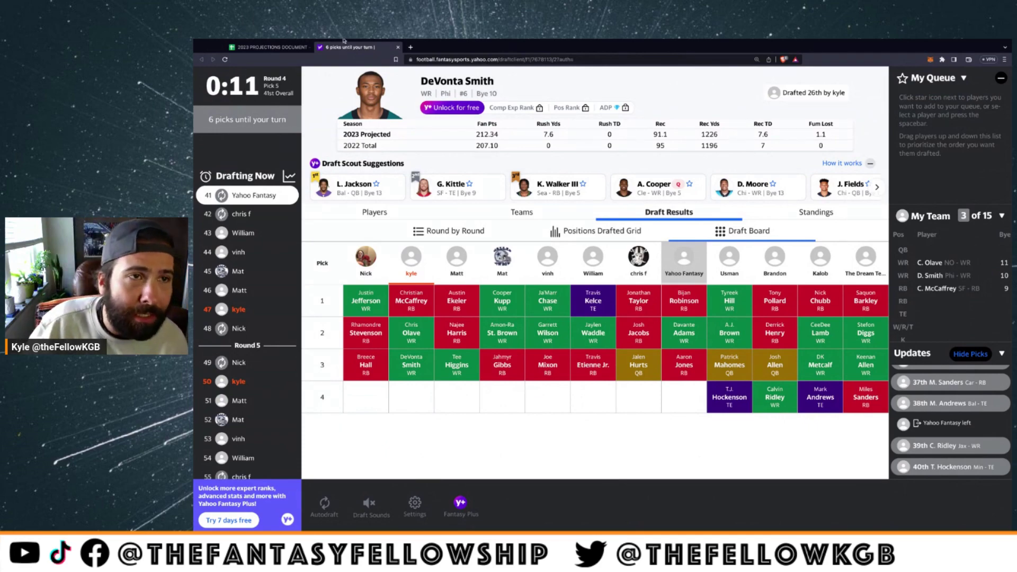
{"action": "left_click", "coordinate": [271, 46]}
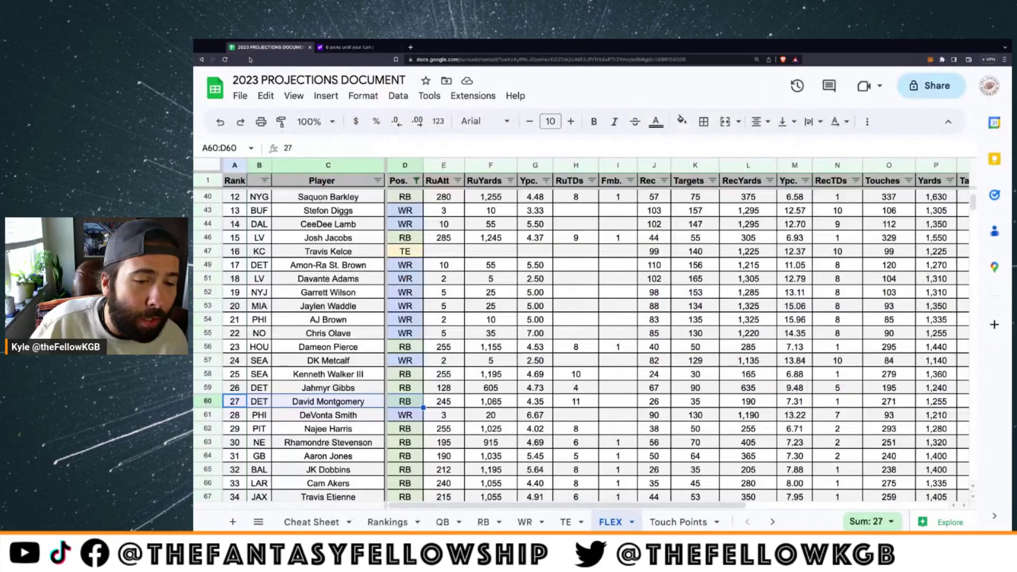
{"action": "left_click", "coordinate": [343, 48]}
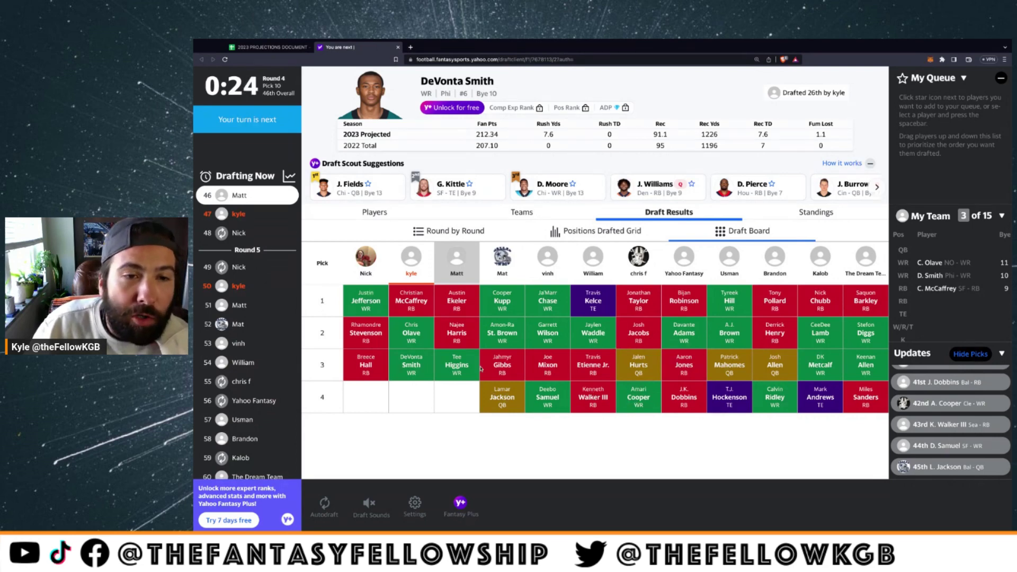
Compare the available players with the draft board and draft running back Dameon Pierce in round 4
{"action": "left_click", "coordinate": [374, 212]}
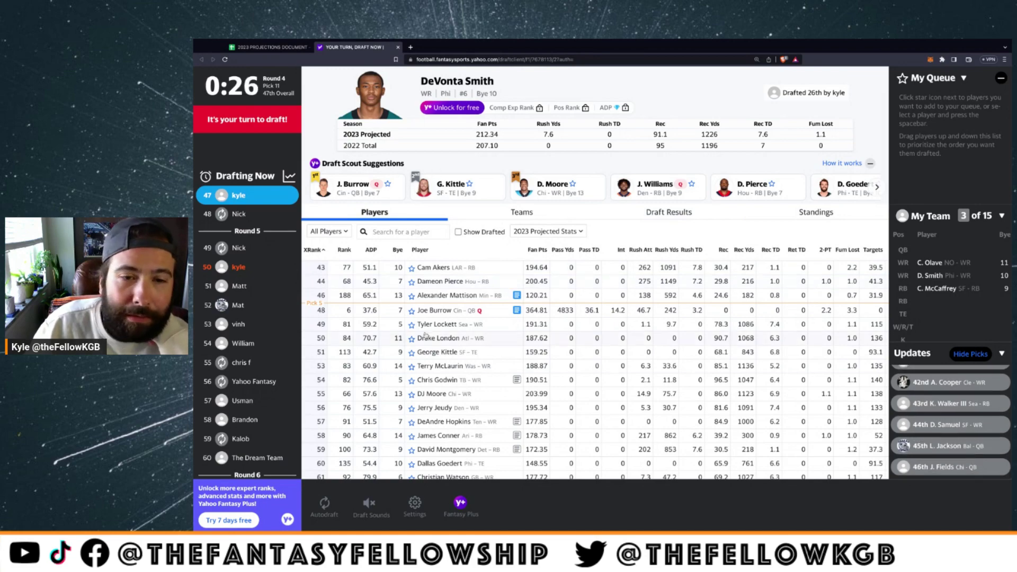
{"action": "left_click", "coordinate": [655, 215]}
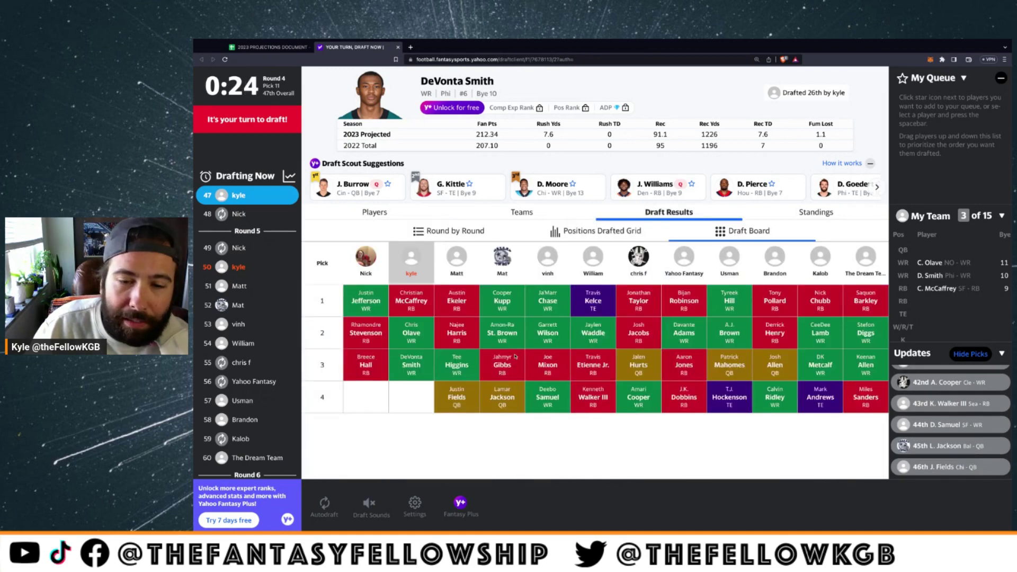
{"action": "left_click", "coordinate": [374, 212]}
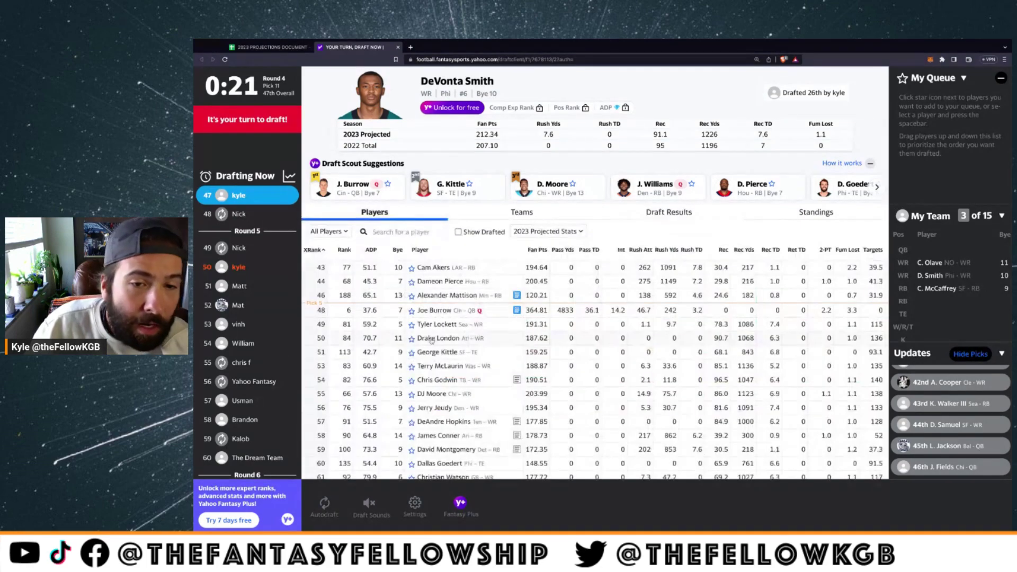
{"action": "left_click", "coordinate": [437, 283]}
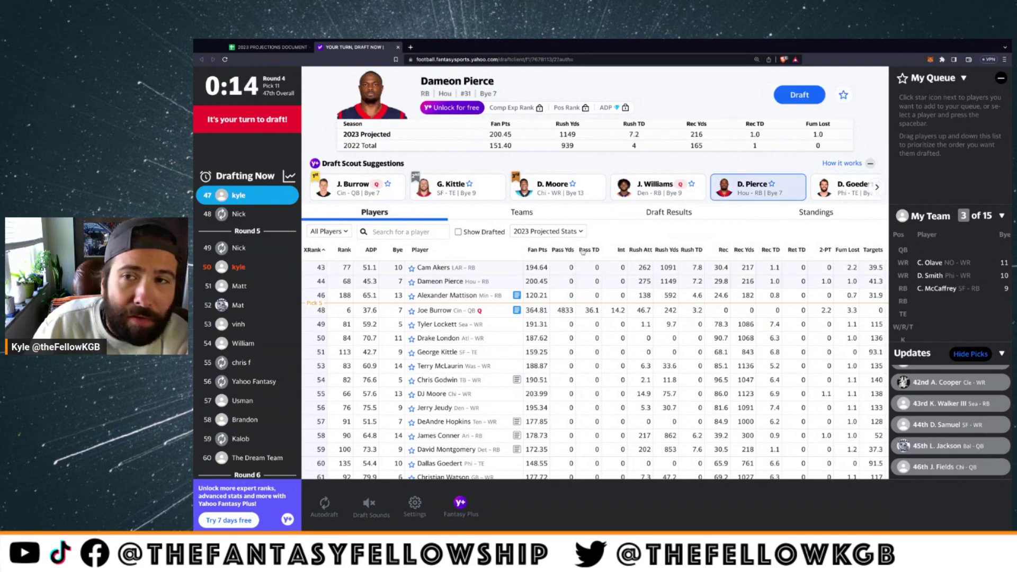
{"action": "left_click", "coordinate": [784, 96]}
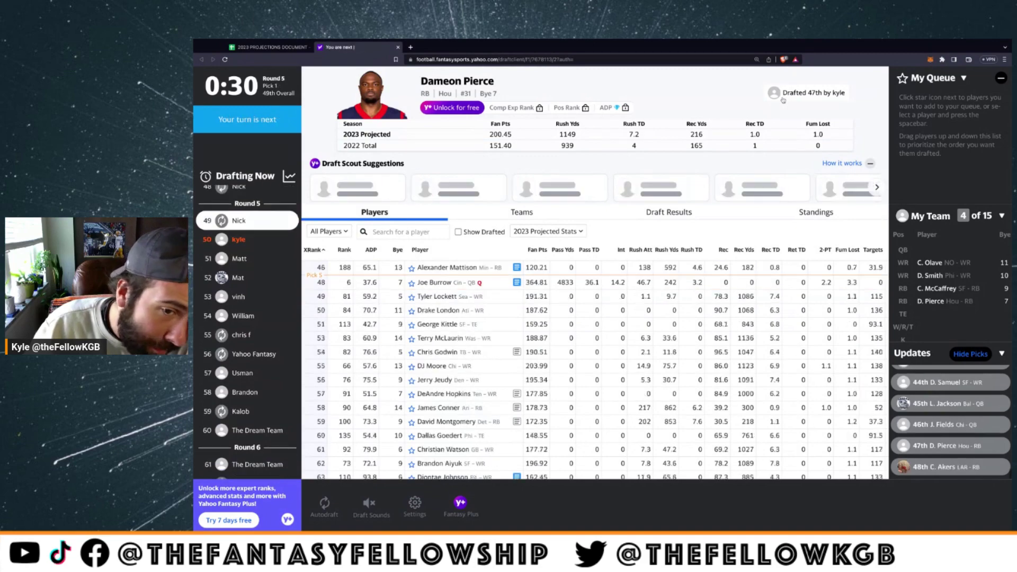
Review the draft board and draft running back David Montgomery in round 5
{"action": "left_click", "coordinate": [653, 211]}
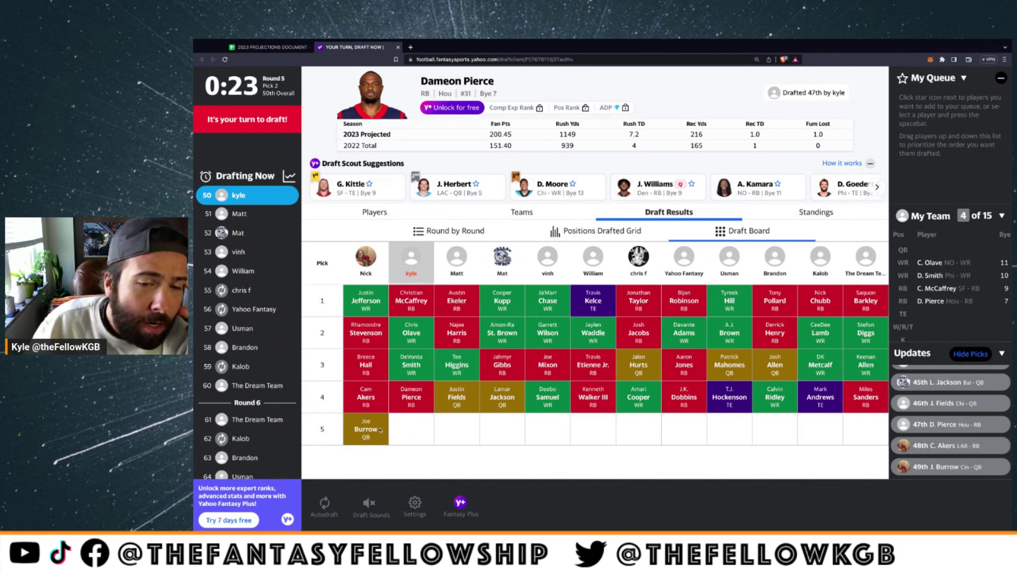
{"action": "left_click", "coordinate": [385, 213]}
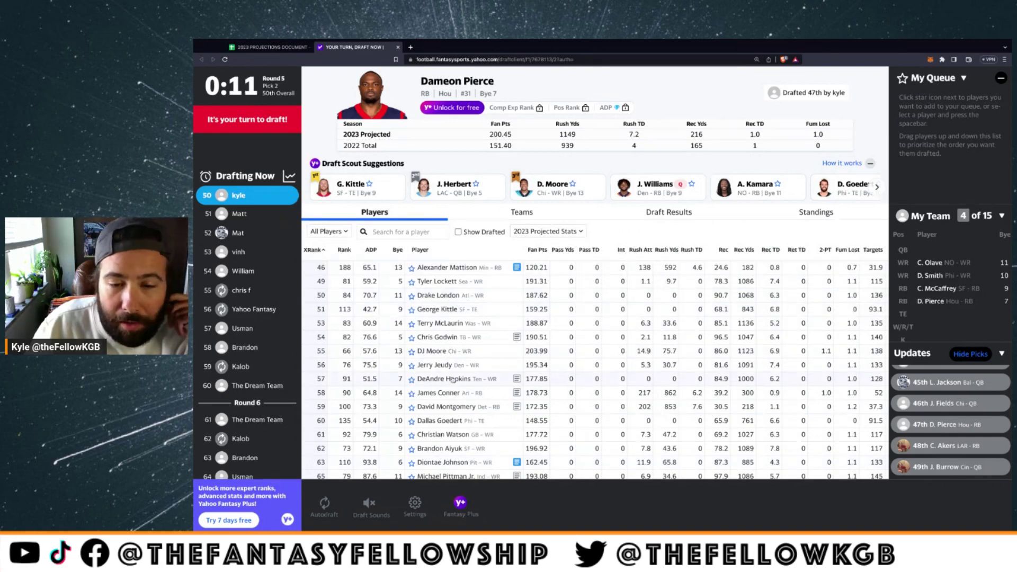
{"action": "left_click", "coordinate": [412, 407]}
{"action": "left_click", "coordinate": [799, 95]}
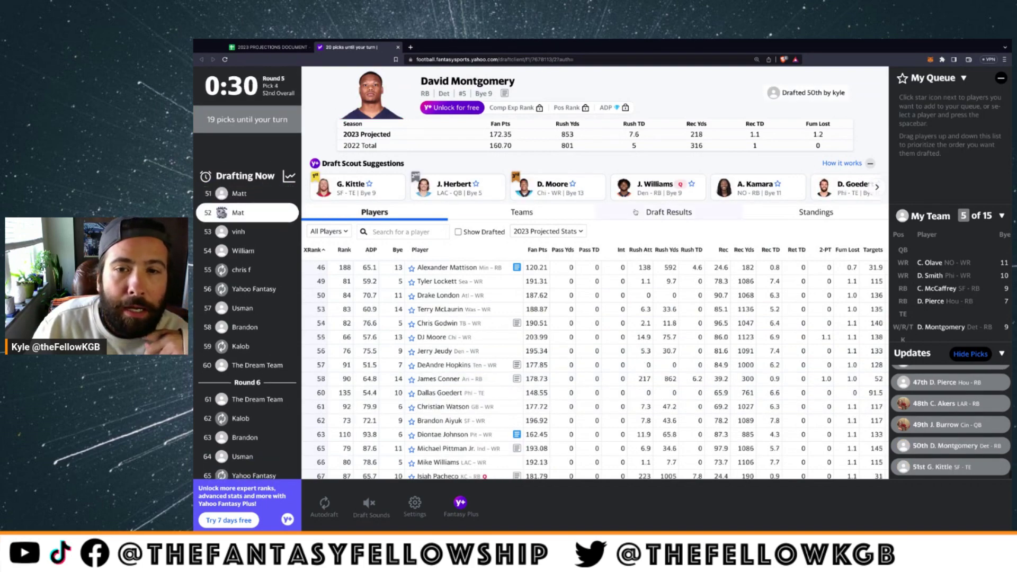
Follow the draft board between turns and examine the available quarterbacks using the position filter
{"action": "left_click", "coordinate": [669, 212]}
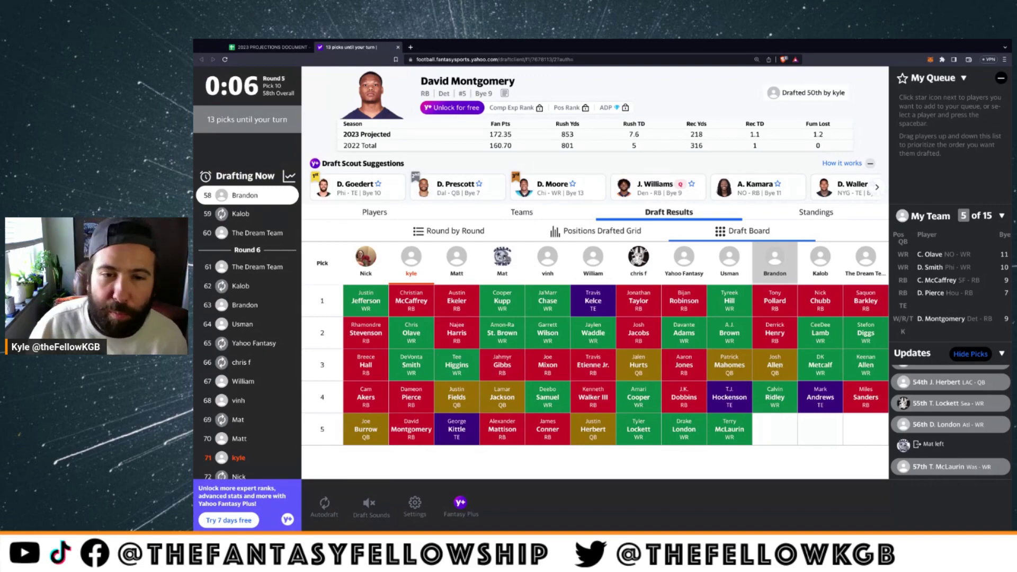
{"action": "left_click", "coordinate": [374, 212]}
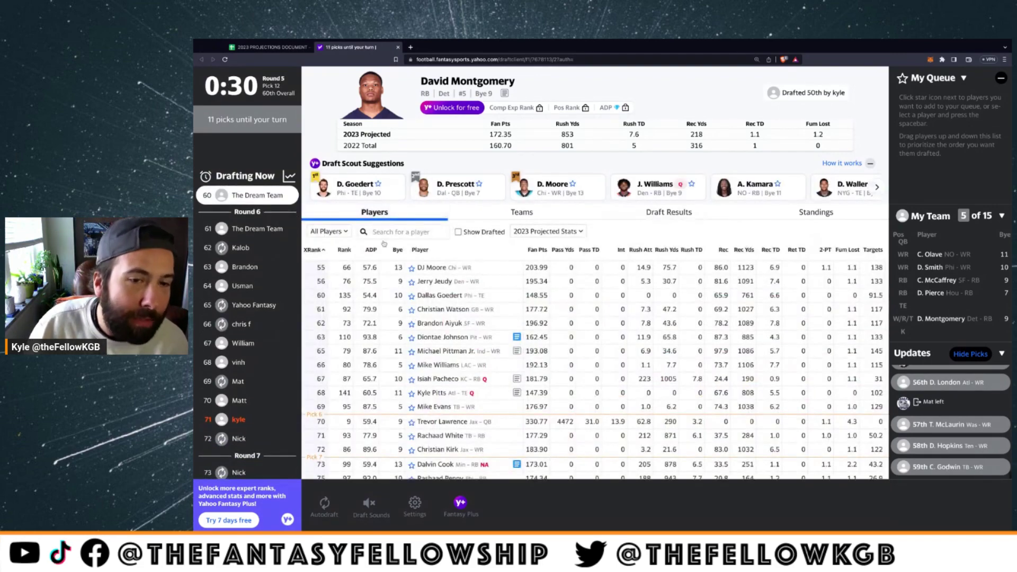
{"action": "left_click", "coordinate": [340, 232]}
{"action": "left_click", "coordinate": [329, 252]}
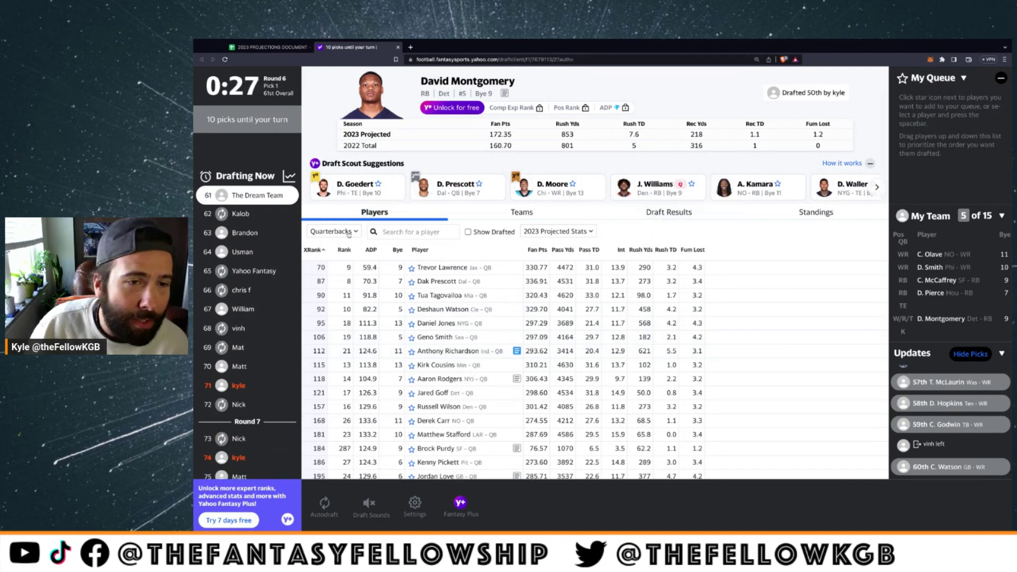
{"action": "left_click", "coordinate": [348, 234]}
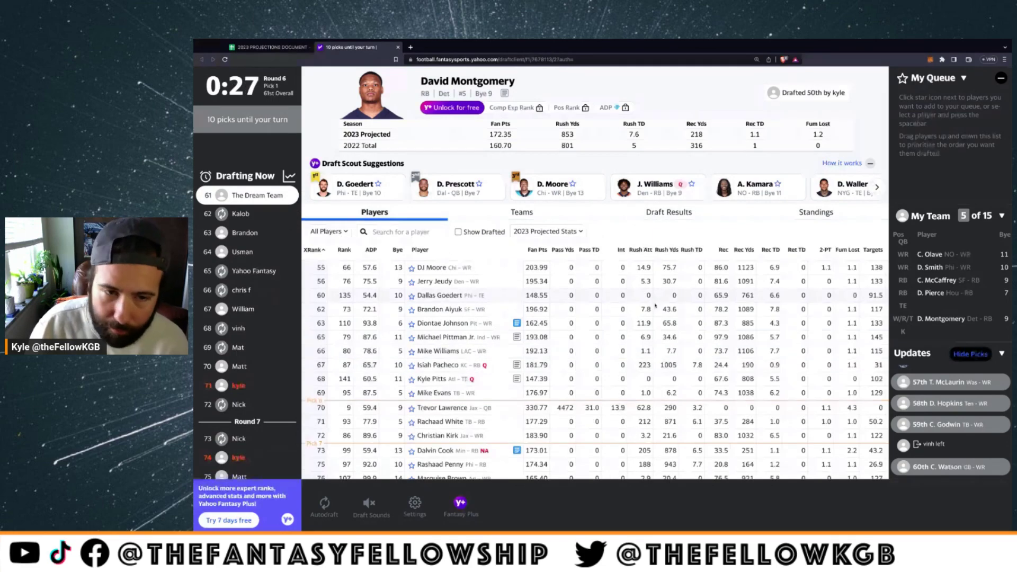
{"action": "left_click", "coordinate": [669, 213]}
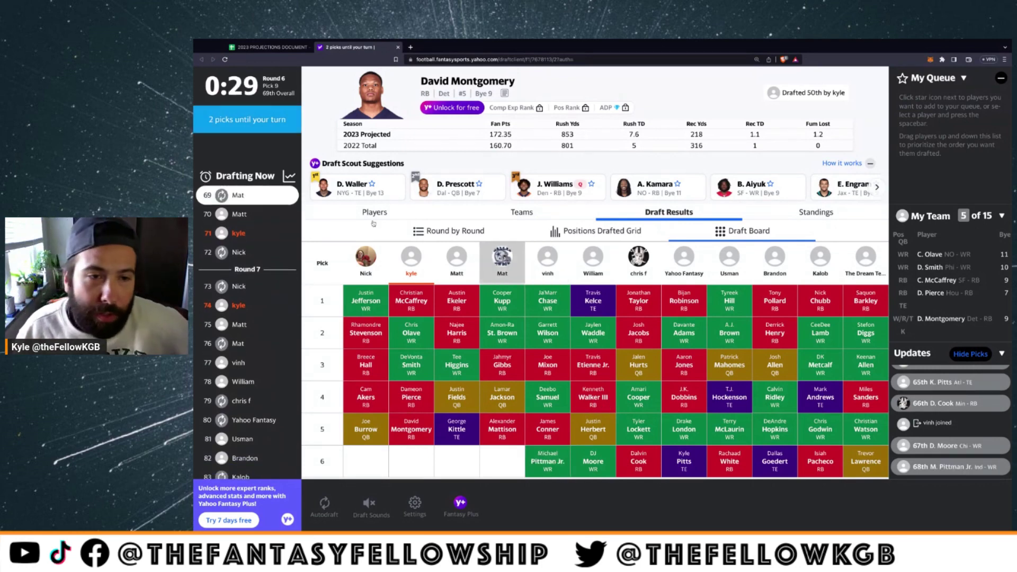
Filter the available players to tight ends, add Darren Waller to the queue, and set the list back to all players
{"action": "left_click", "coordinate": [373, 215]}
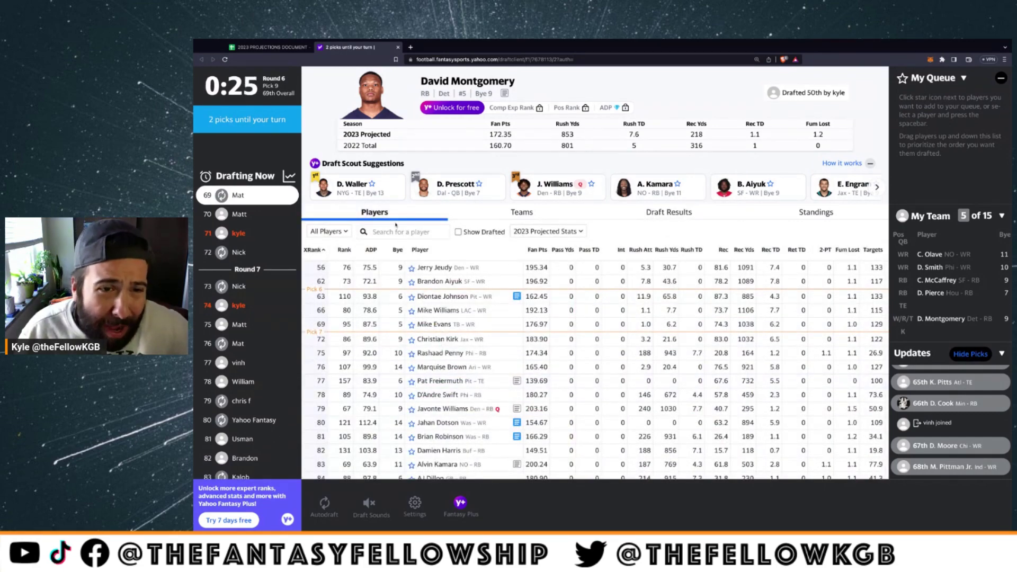
{"action": "left_click", "coordinate": [328, 232]}
{"action": "left_click", "coordinate": [332, 281]}
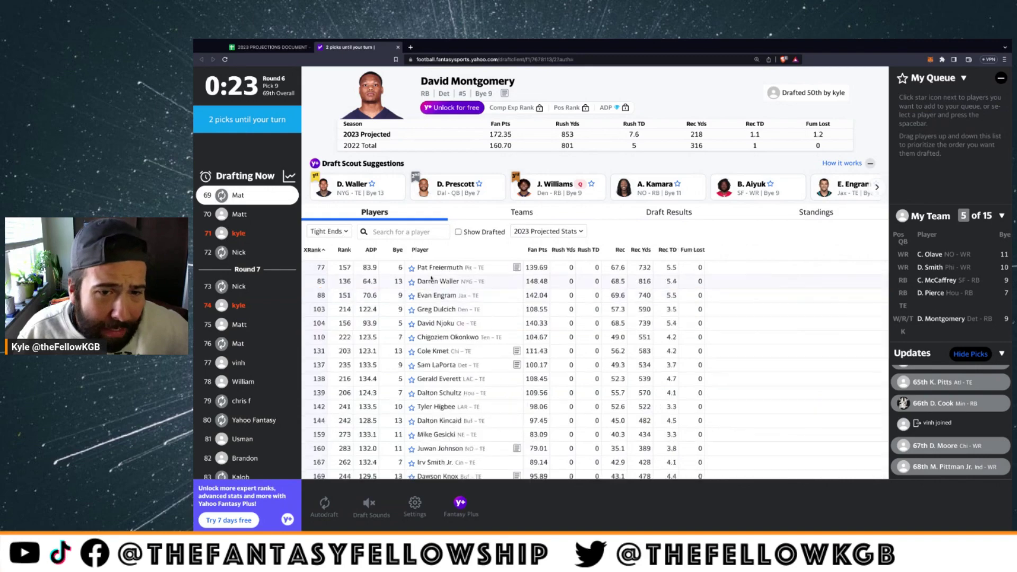
{"action": "left_click", "coordinate": [412, 281]}
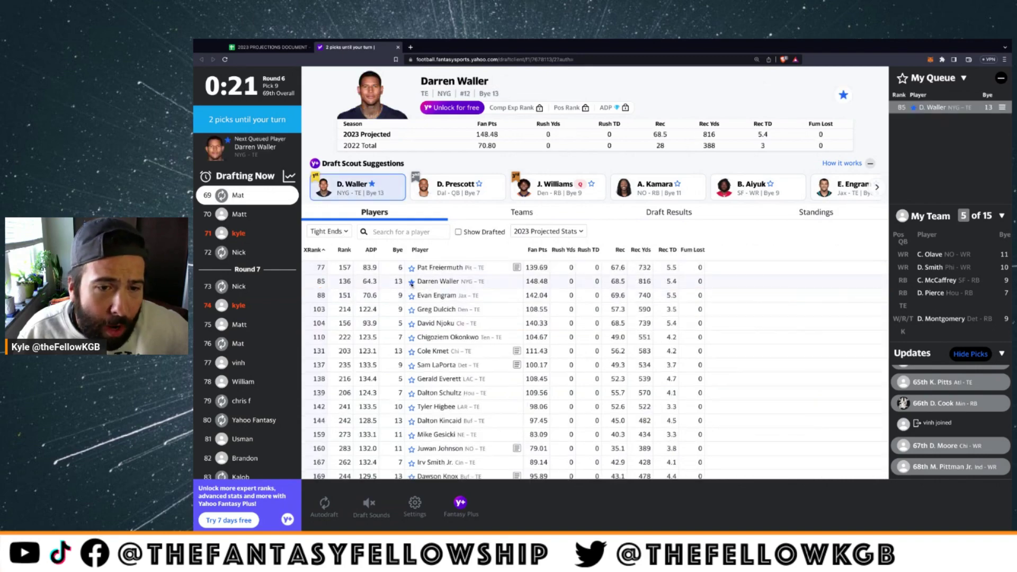
{"action": "left_click", "coordinate": [344, 233]}
{"action": "left_click", "coordinate": [328, 245]}
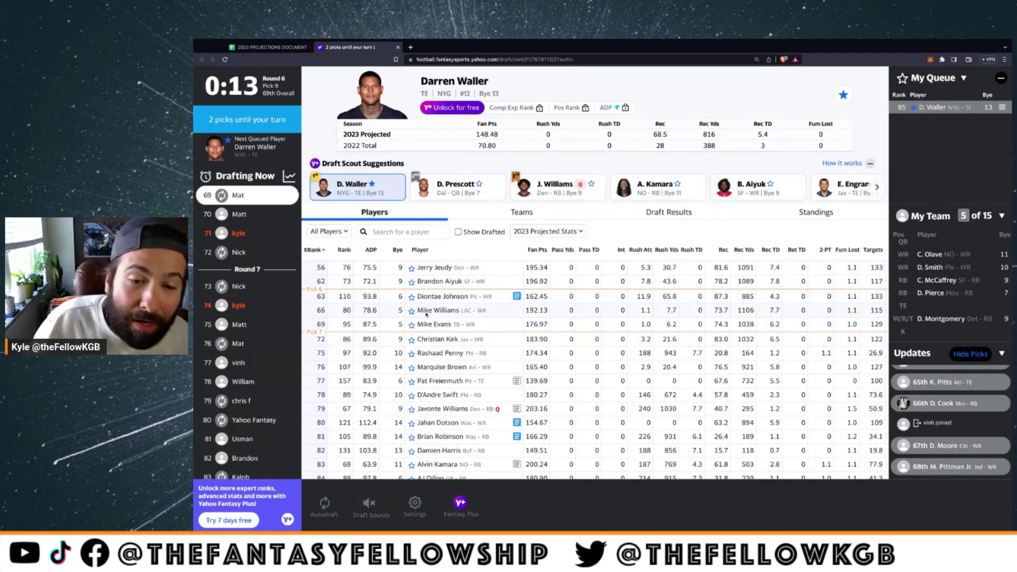
In the projections sheet, highlight the Mike Williams row, A77:E77, and return to the available players in the Yahoo draft room
{"action": "left_click", "coordinate": [258, 46]}
{"action": "scroll", "coordinate": [359, 362], "scroll_direction": "down", "scroll_amount": 5}
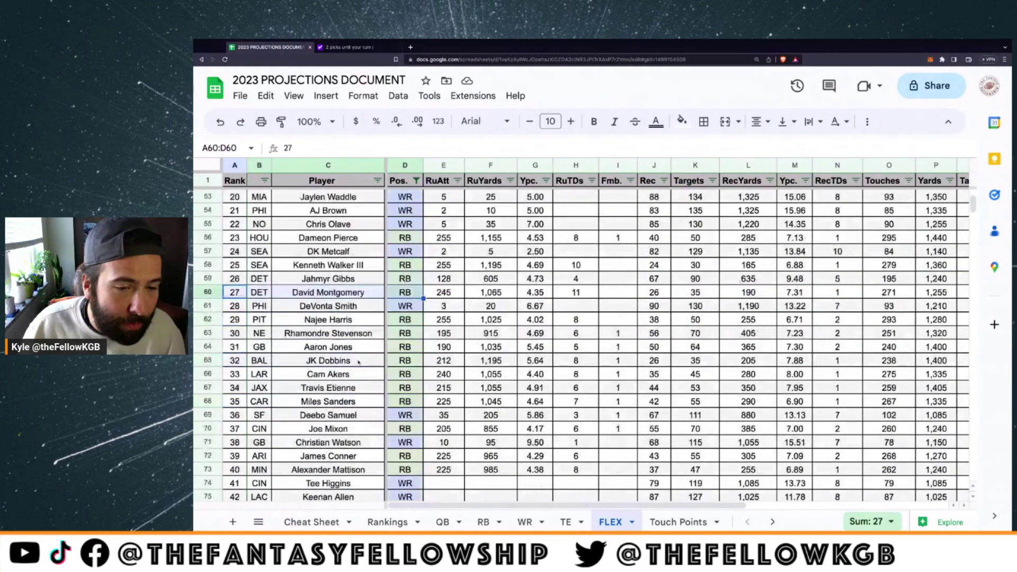
{"action": "scroll", "coordinate": [359, 362], "scroll_direction": "down", "scroll_amount": 3}
{"action": "scroll", "coordinate": [306, 398], "scroll_direction": "down", "scroll_amount": 1}
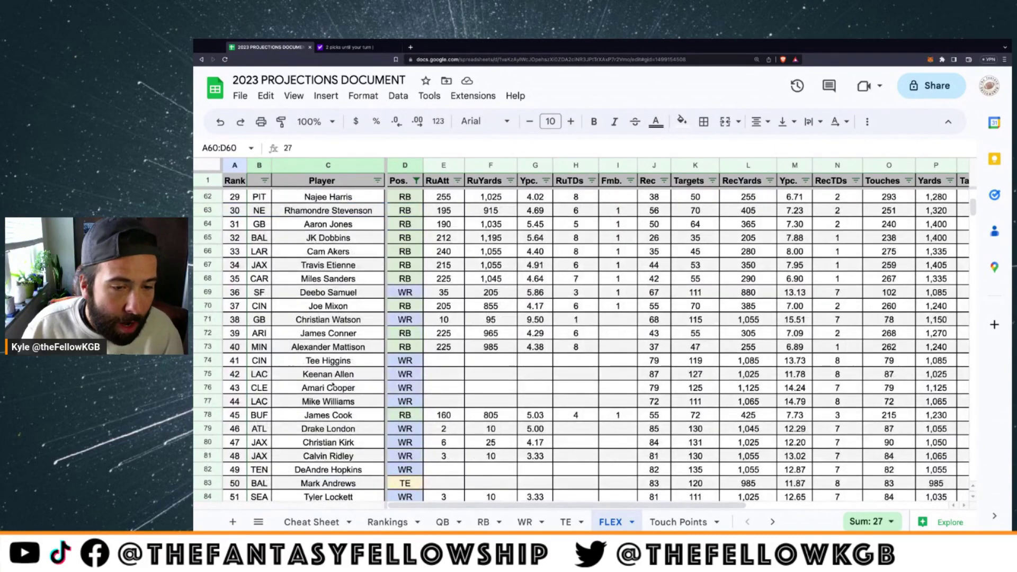
{"action": "left_click_drag", "start_coordinate": [238, 403], "coordinate": [437, 401]}
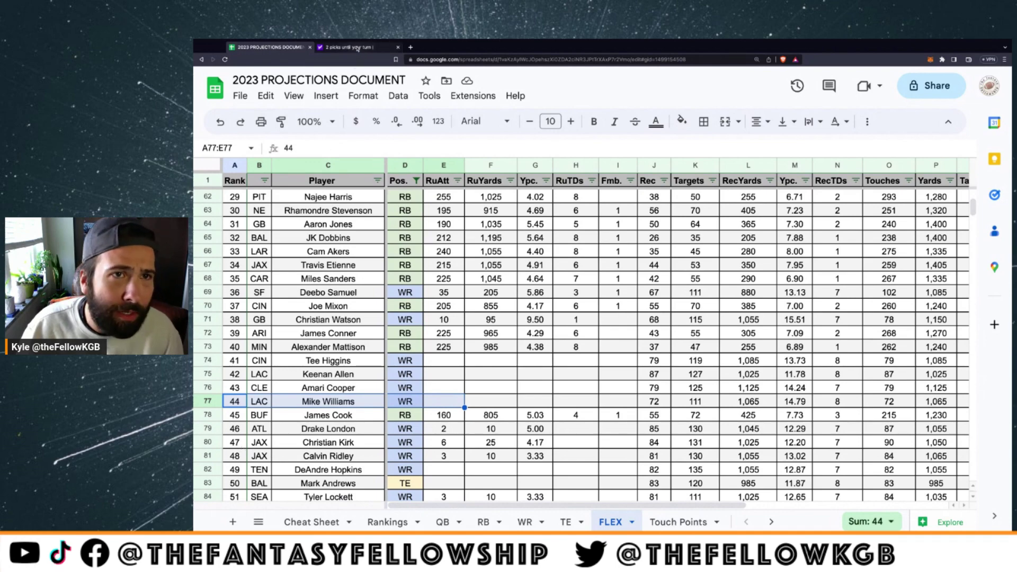
{"action": "key", "text": "ctrl+Tab"}
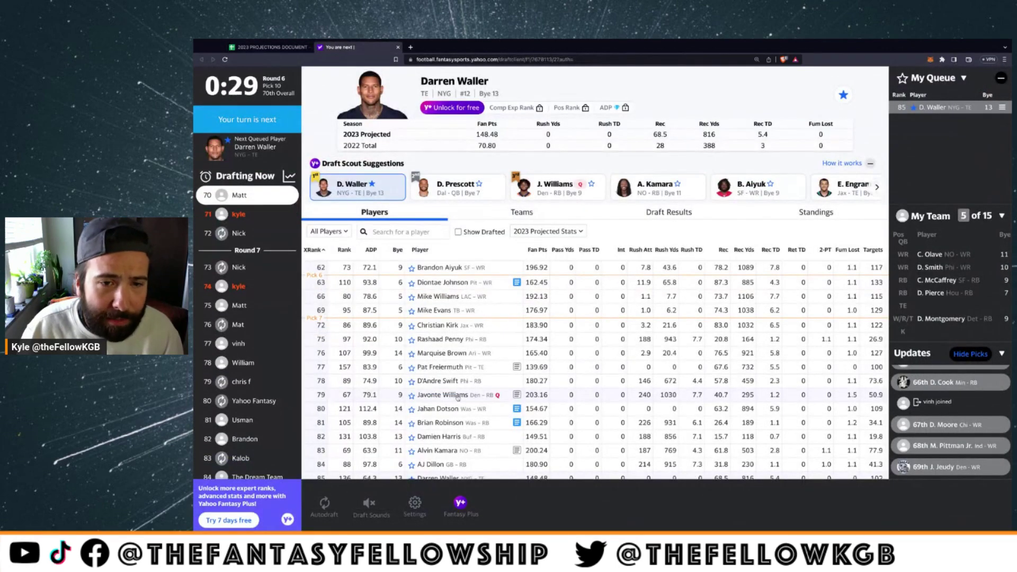
Check the draft board and the available players, and draft wide receiver Mike Williams in round 6
{"action": "left_click", "coordinate": [671, 211]}
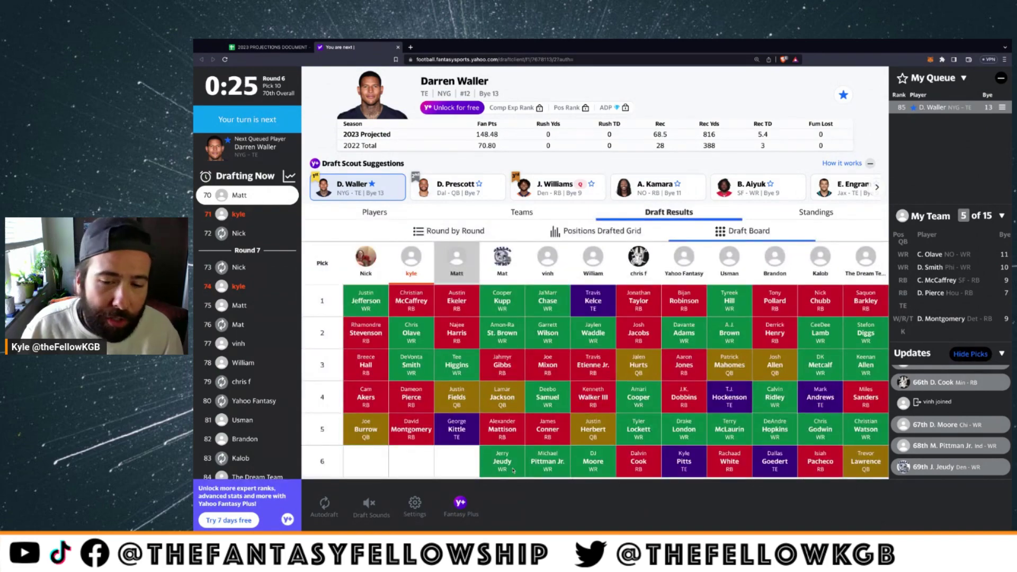
{"action": "left_click", "coordinate": [369, 217]}
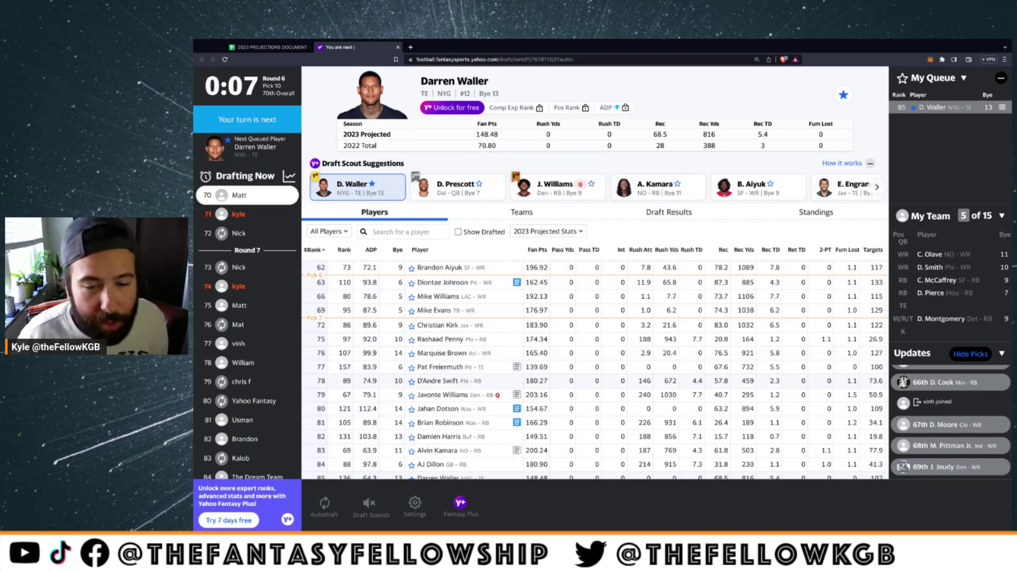
{"action": "scroll", "coordinate": [462, 381], "scroll_direction": "down", "scroll_amount": 2}
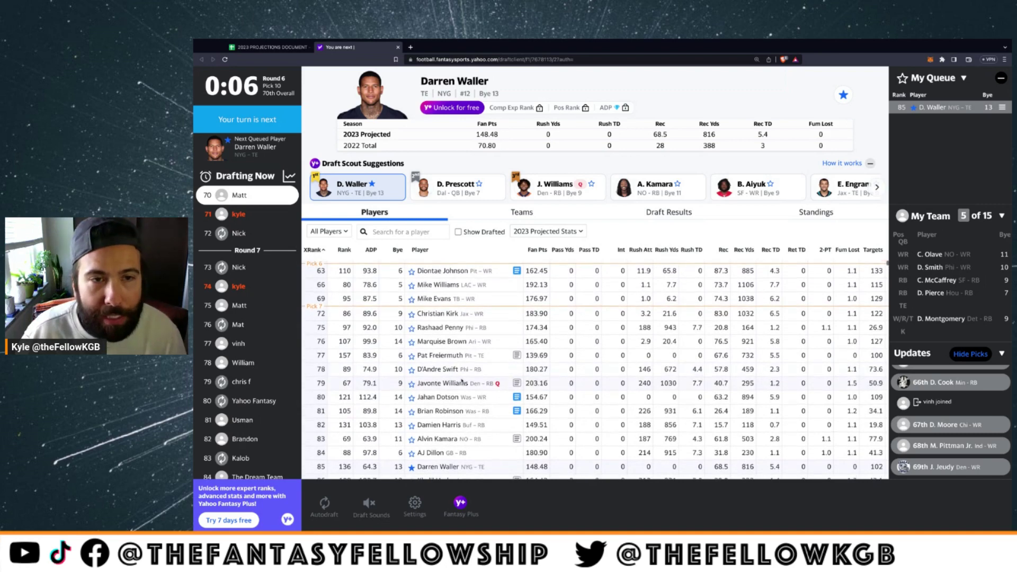
{"action": "scroll", "coordinate": [462, 380], "scroll_direction": "up", "scroll_amount": 1}
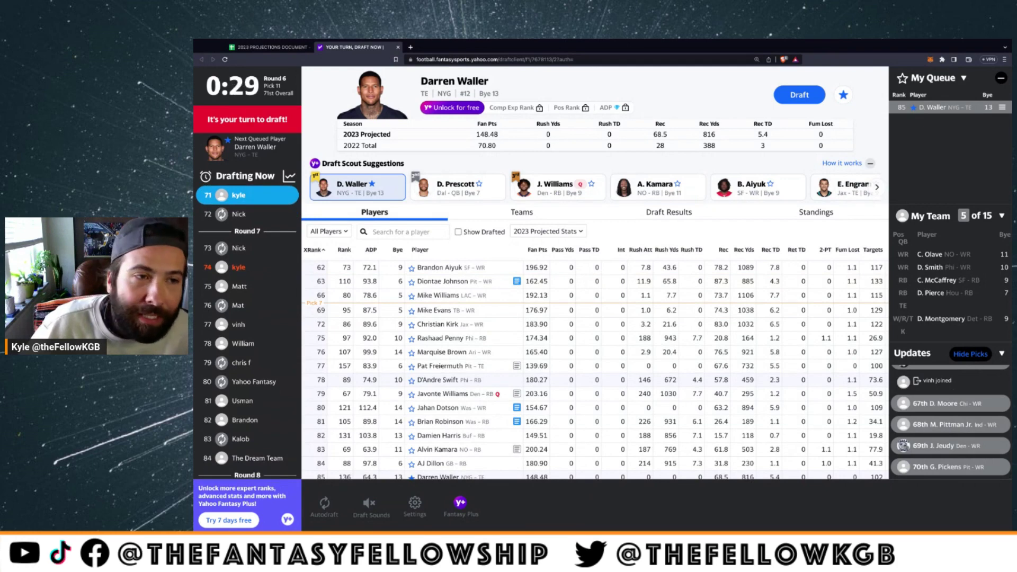
{"action": "left_click", "coordinate": [426, 297]}
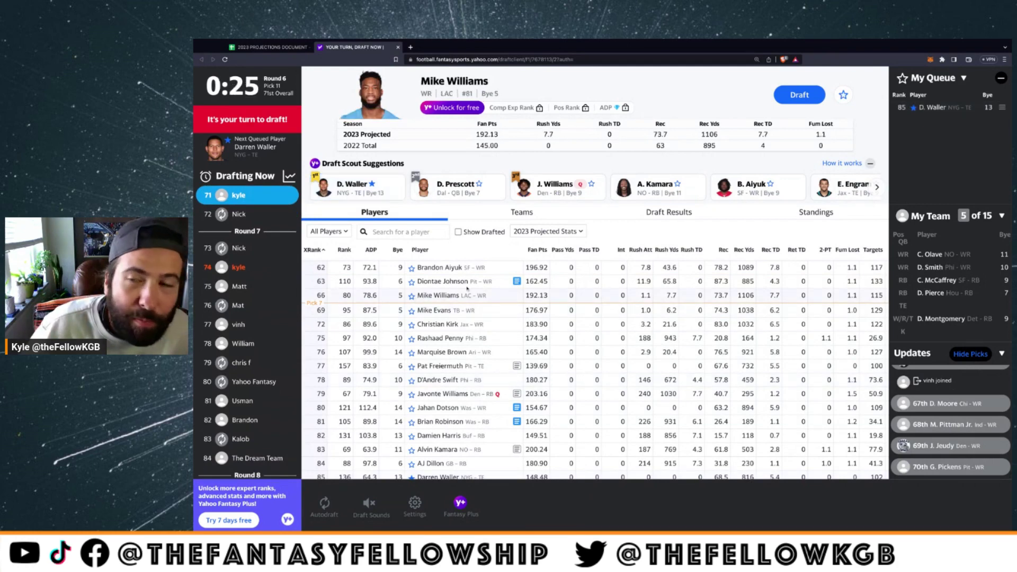
{"action": "left_click", "coordinate": [805, 96]}
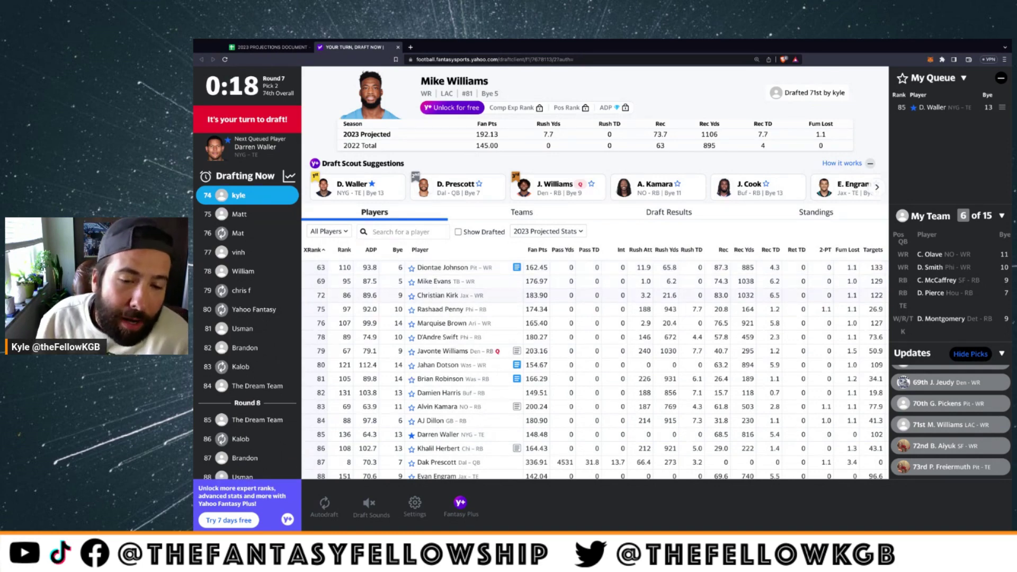
Draft tight end Darren Waller in round 7 and highlight his row, A109:E109, in the projections sheet
{"action": "left_click", "coordinate": [435, 435]}
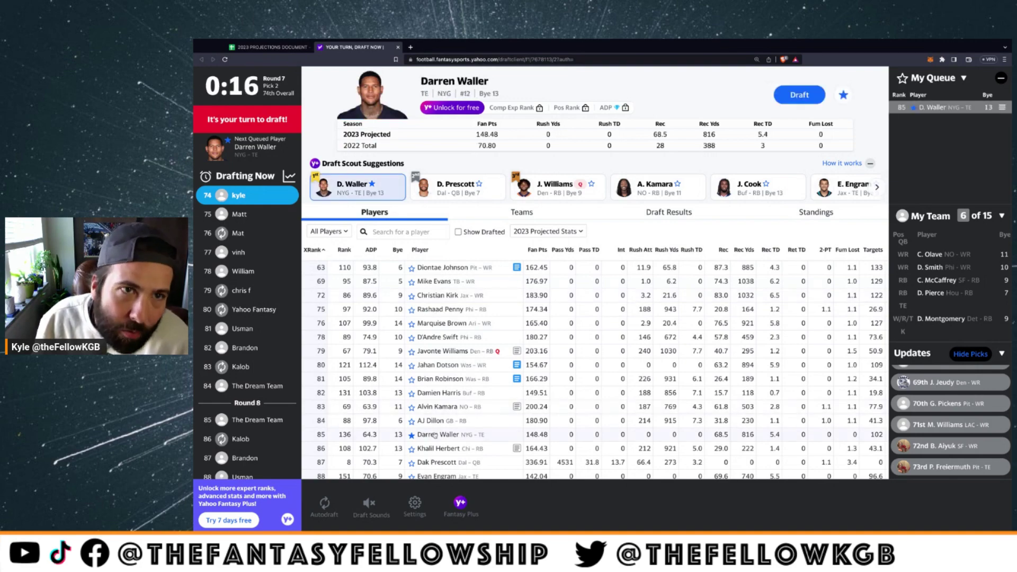
{"action": "left_click", "coordinate": [799, 95]}
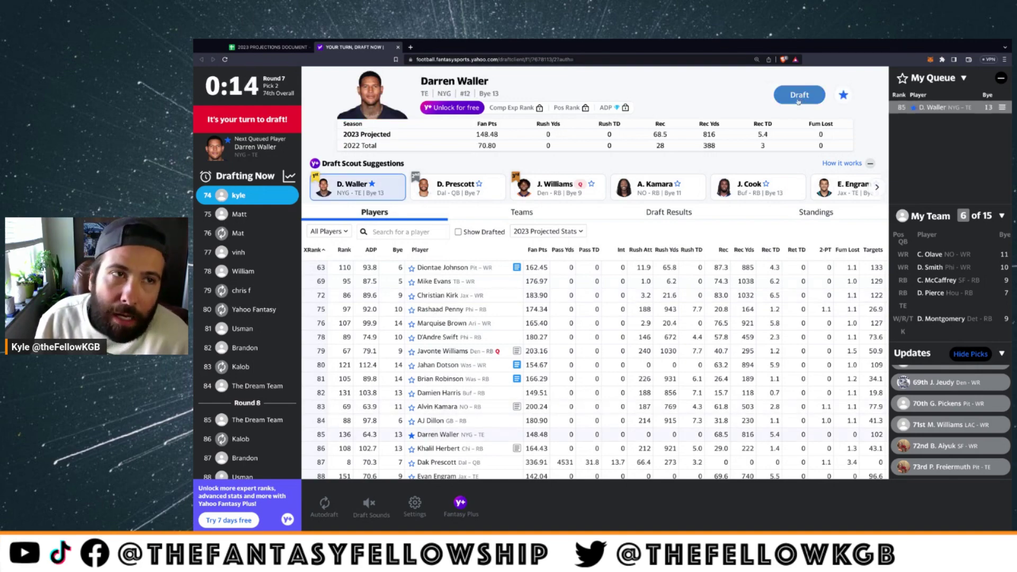
{"action": "left_click", "coordinate": [269, 47]}
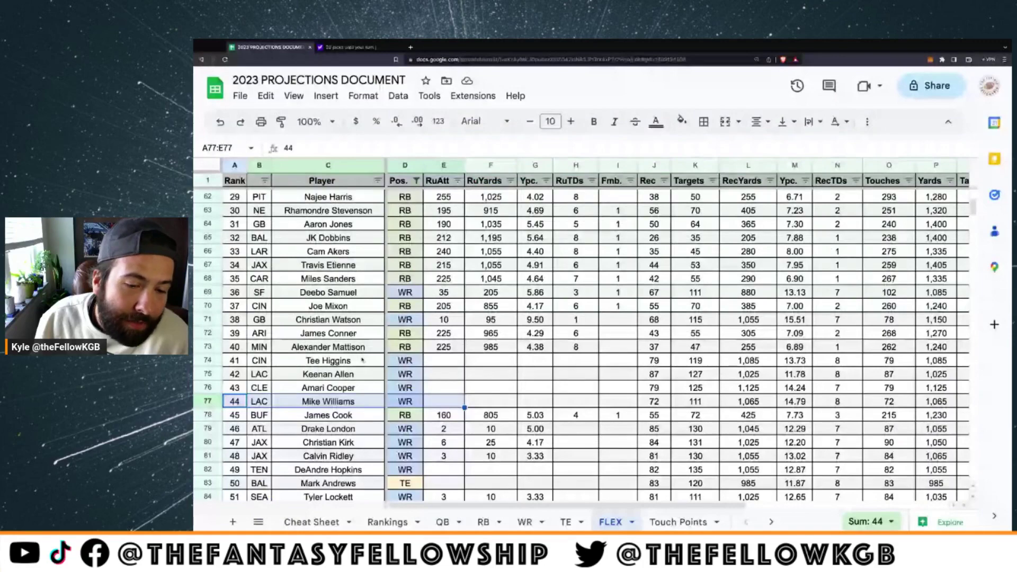
{"action": "scroll", "coordinate": [362, 360], "scroll_direction": "down", "scroll_amount": 8}
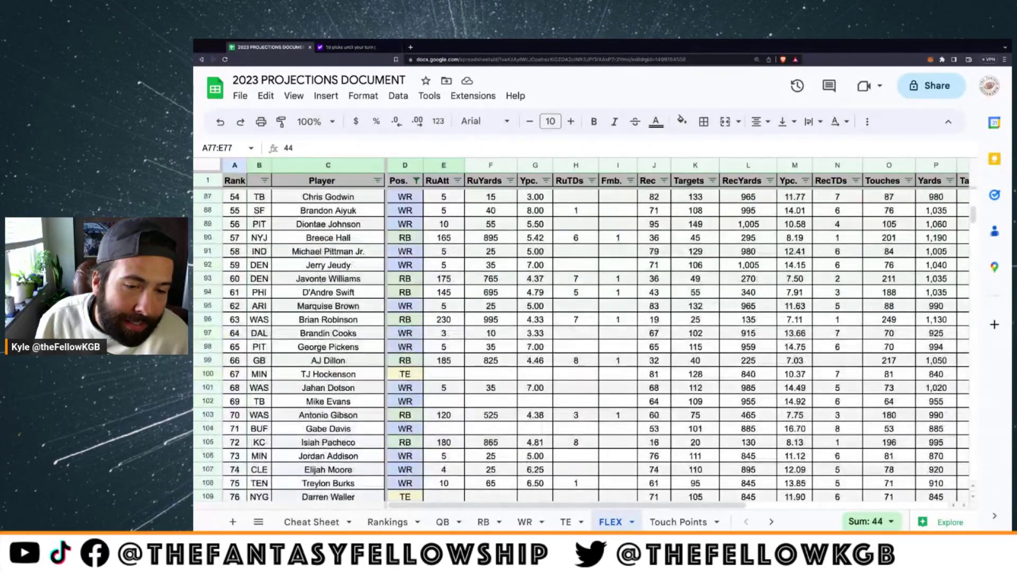
{"action": "scroll", "coordinate": [363, 360], "scroll_direction": "down", "scroll_amount": 1}
{"action": "left_click_drag", "start_coordinate": [236, 457], "coordinate": [440, 455]}
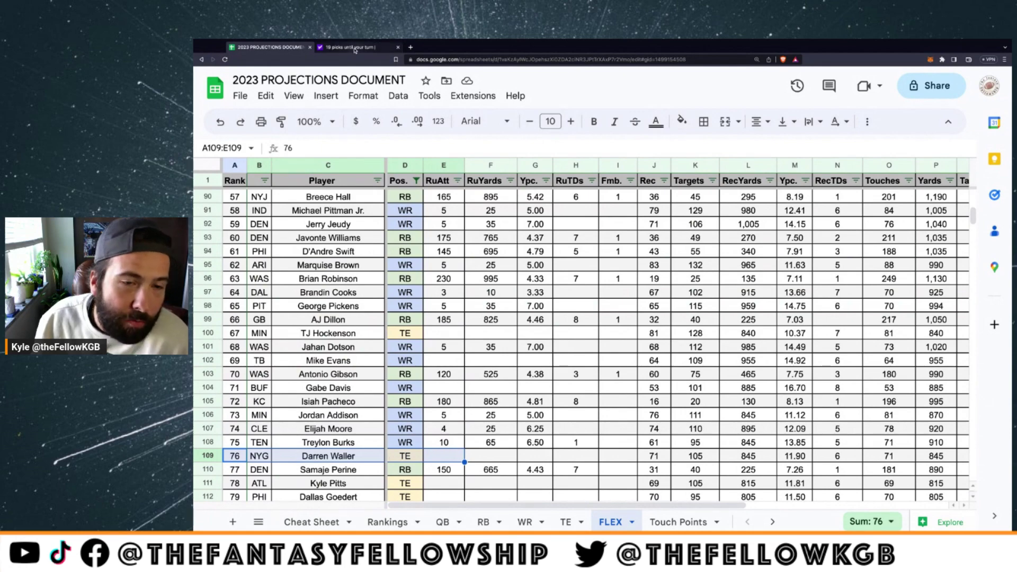
{"action": "left_click", "coordinate": [375, 47]}
Review the draft board and the remaining tight ends, and set the player list back to all players
{"action": "left_click", "coordinate": [685, 212]}
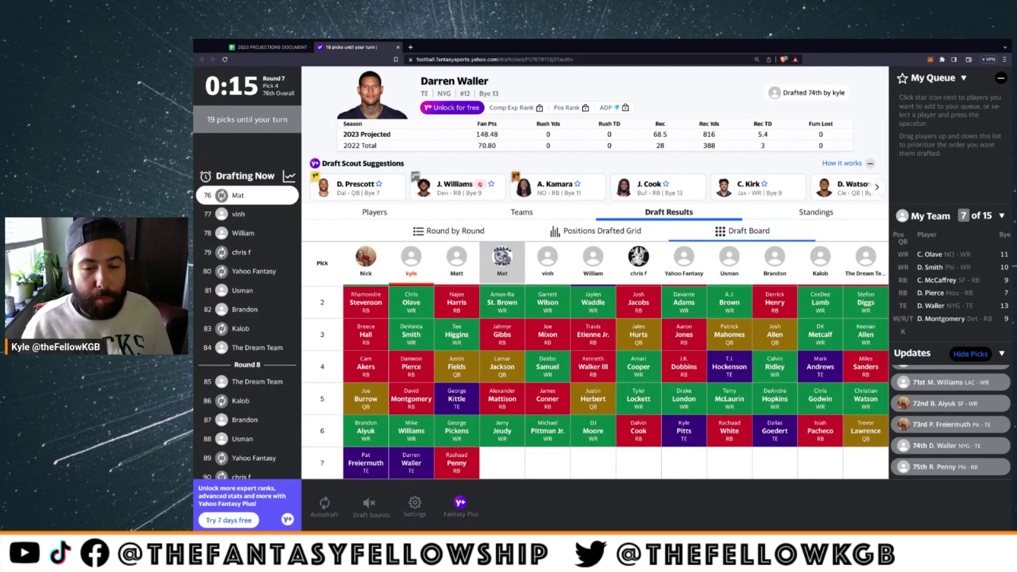
{"action": "left_click", "coordinate": [388, 215]}
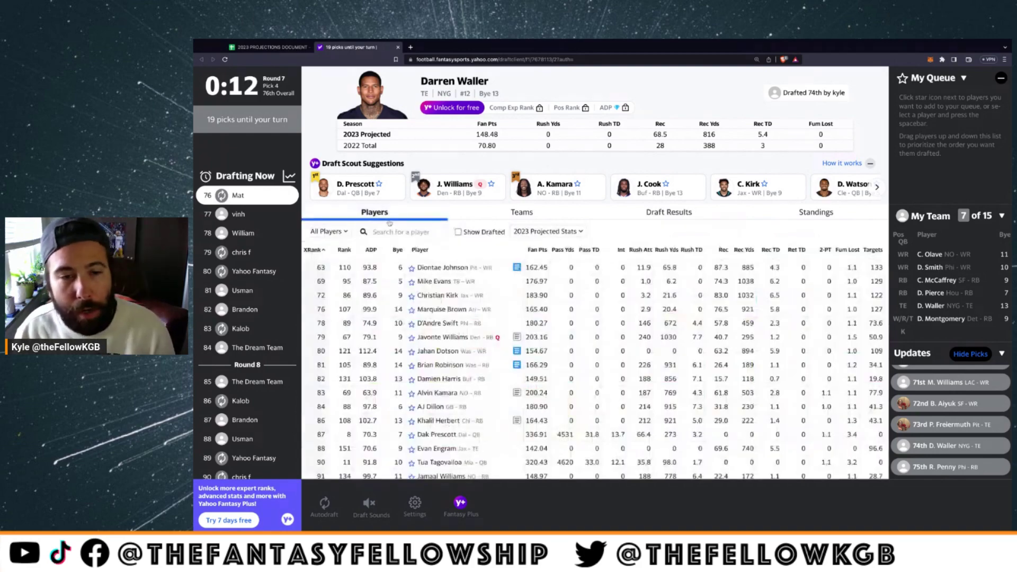
{"action": "left_click", "coordinate": [332, 231]}
{"action": "left_click", "coordinate": [331, 286]}
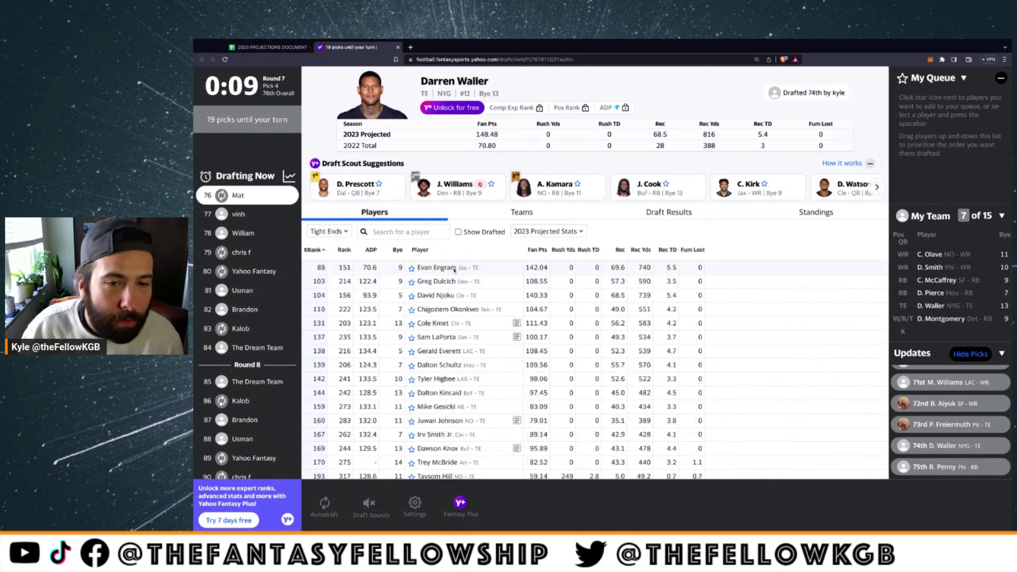
{"action": "left_click", "coordinate": [332, 231]}
{"action": "left_click", "coordinate": [331, 244]}
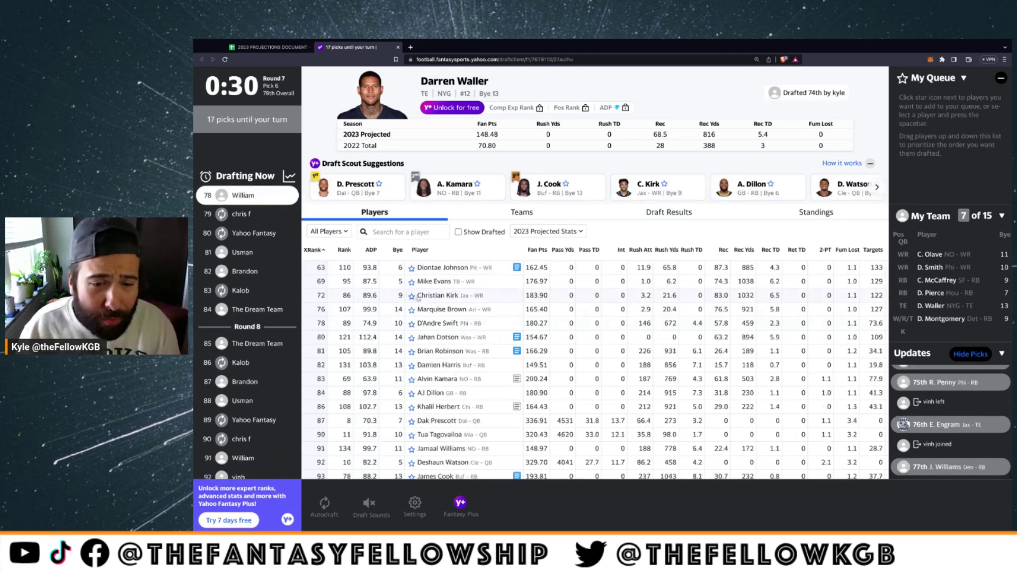
Filter to wide receivers and queue Elijah Moore, Treylon Burks, Jaxon Smith-Njigba, Christian Kirk, Jahan Dotson and Gabe Davis
{"action": "left_click", "coordinate": [344, 231]}
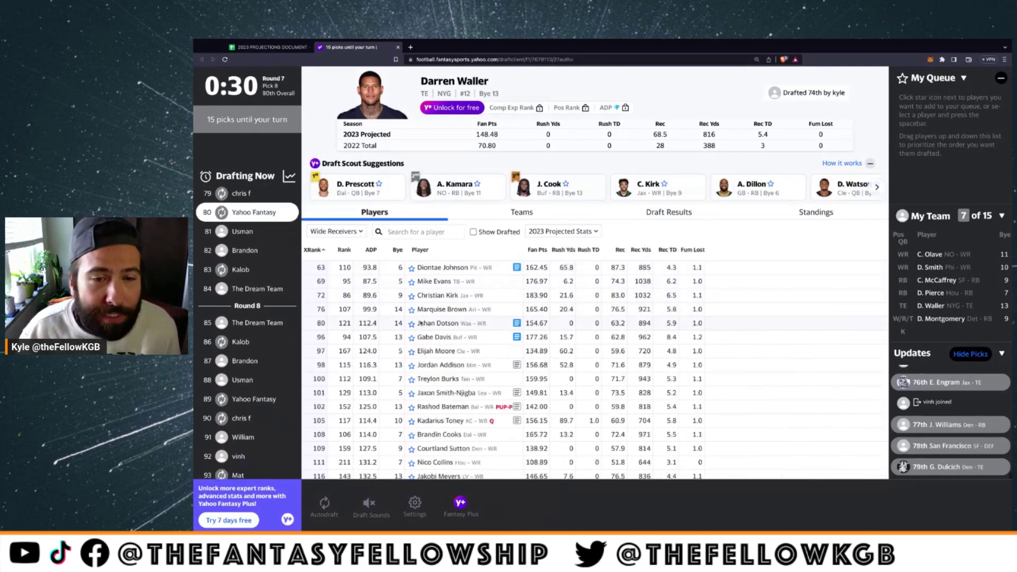
{"action": "left_click", "coordinate": [329, 260]}
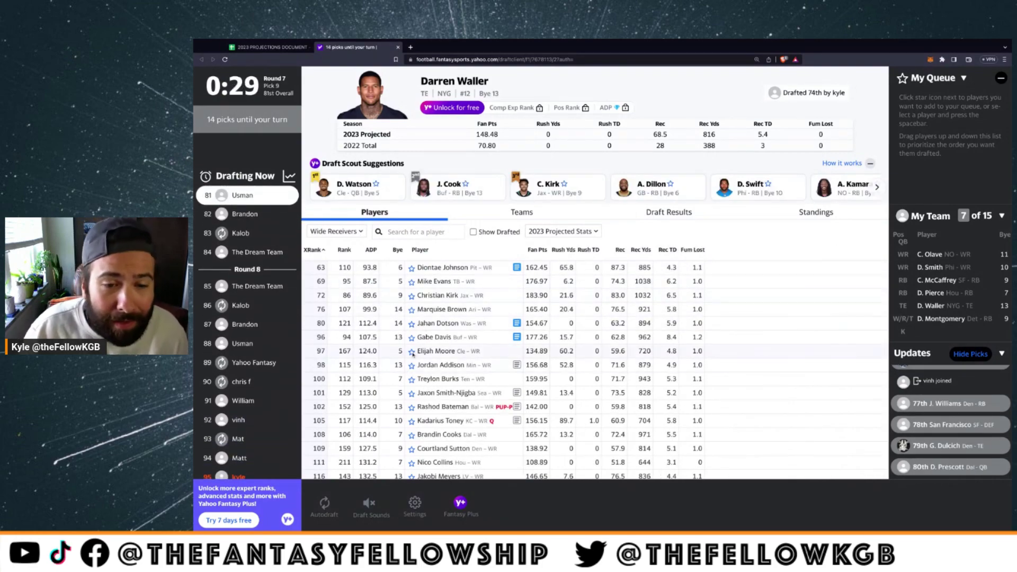
{"action": "left_click", "coordinate": [412, 351]}
{"action": "left_click", "coordinate": [412, 380]}
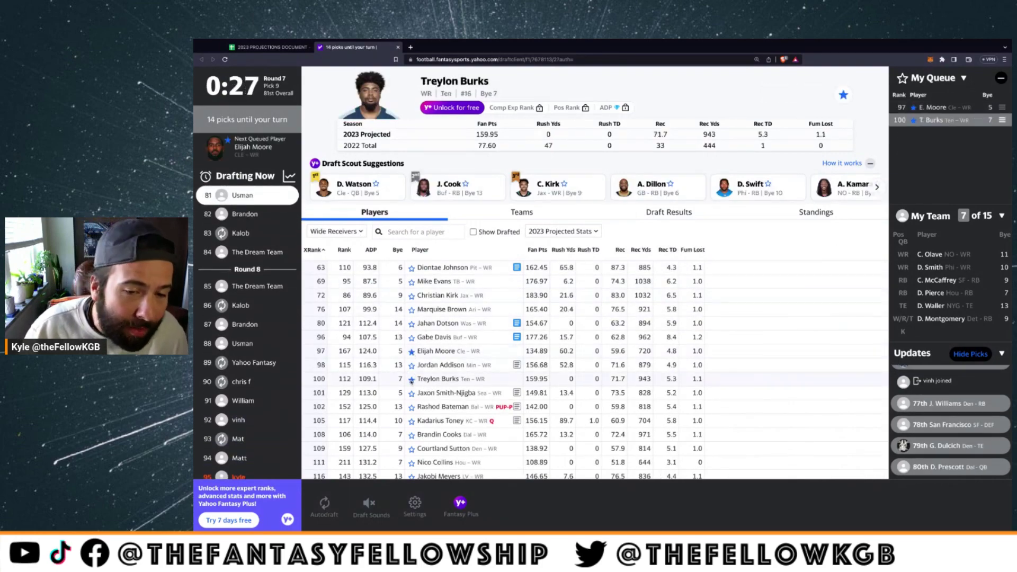
{"action": "left_click", "coordinate": [412, 393]}
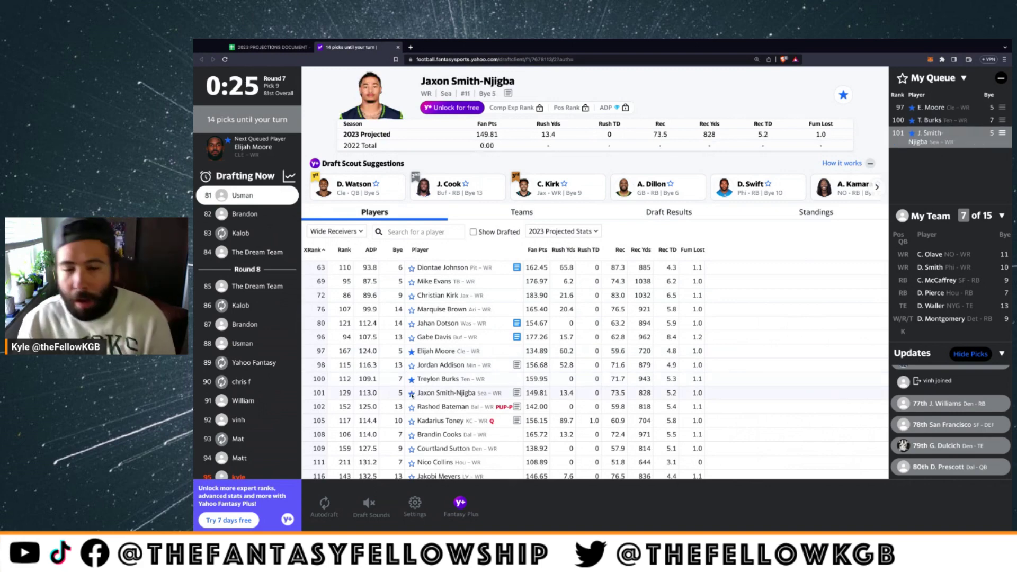
{"action": "left_click", "coordinate": [412, 296]}
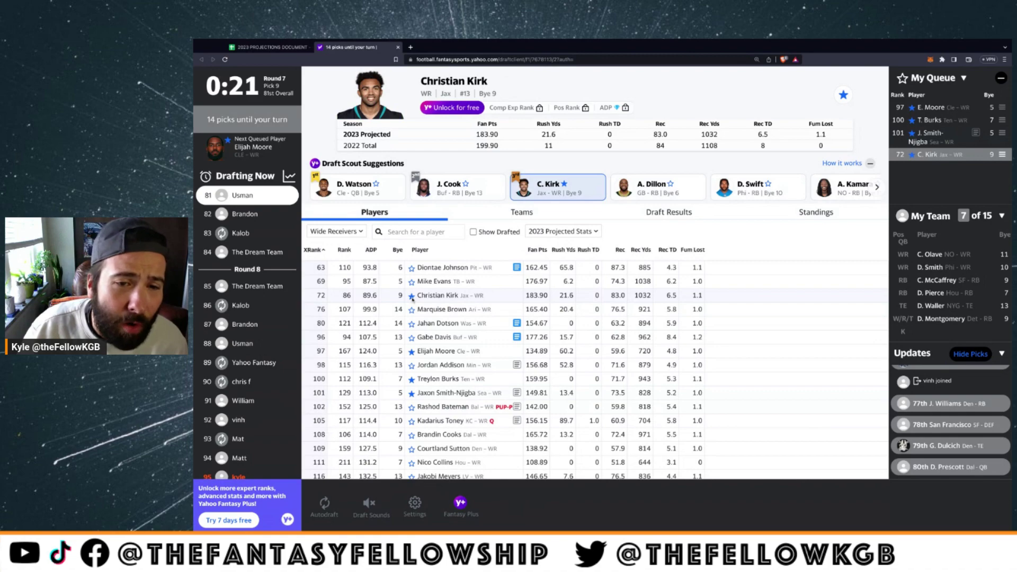
{"action": "left_click", "coordinate": [412, 324]}
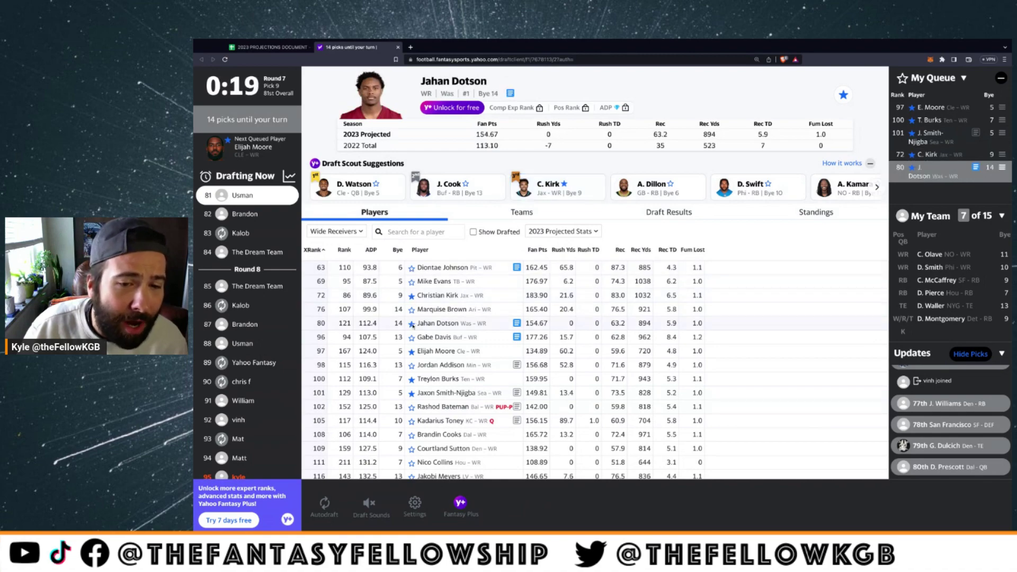
{"action": "left_click", "coordinate": [412, 338]}
Review the draft board and the available quarterbacks, and return the player list to all players
{"action": "left_click", "coordinate": [678, 213]}
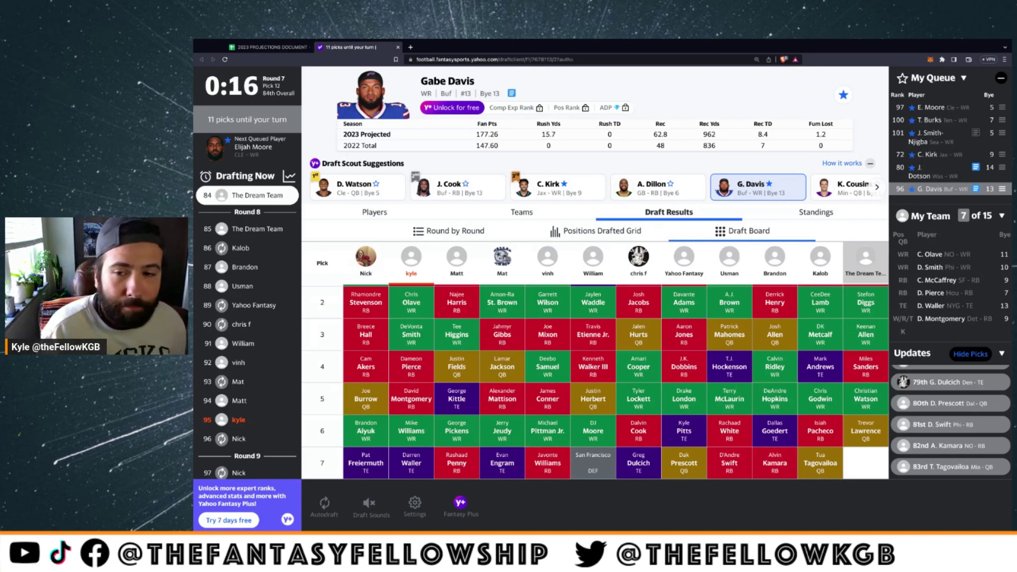
{"action": "left_click", "coordinate": [258, 47]}
{"action": "left_click", "coordinate": [337, 51]}
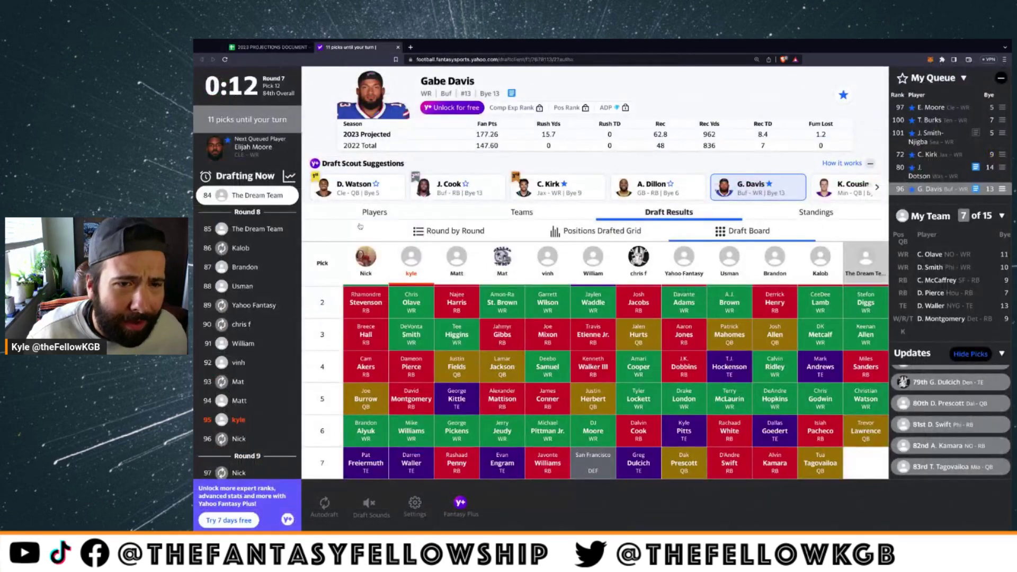
{"action": "left_click", "coordinate": [365, 216]}
{"action": "left_click", "coordinate": [337, 232]}
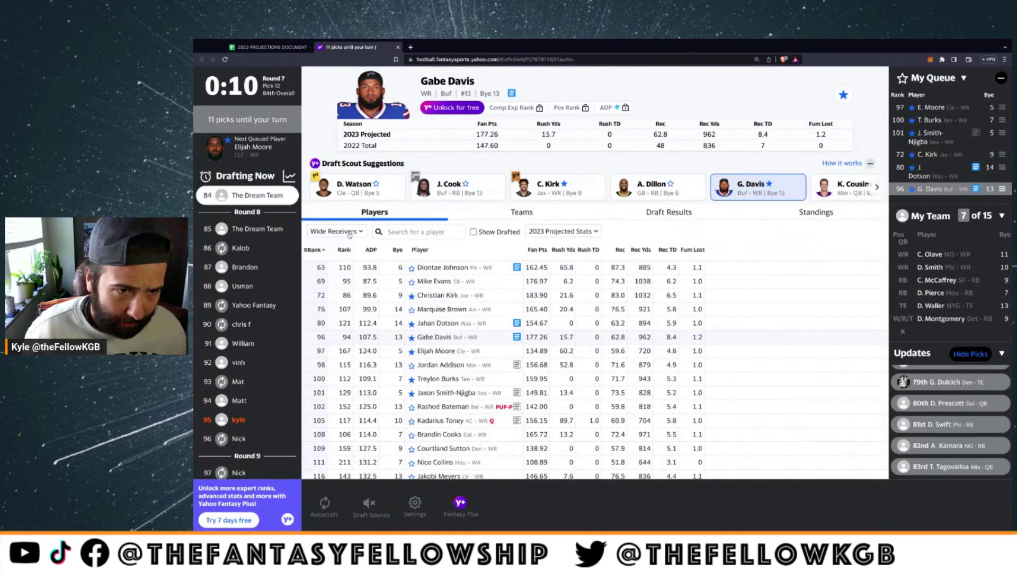
{"action": "left_click", "coordinate": [339, 255]}
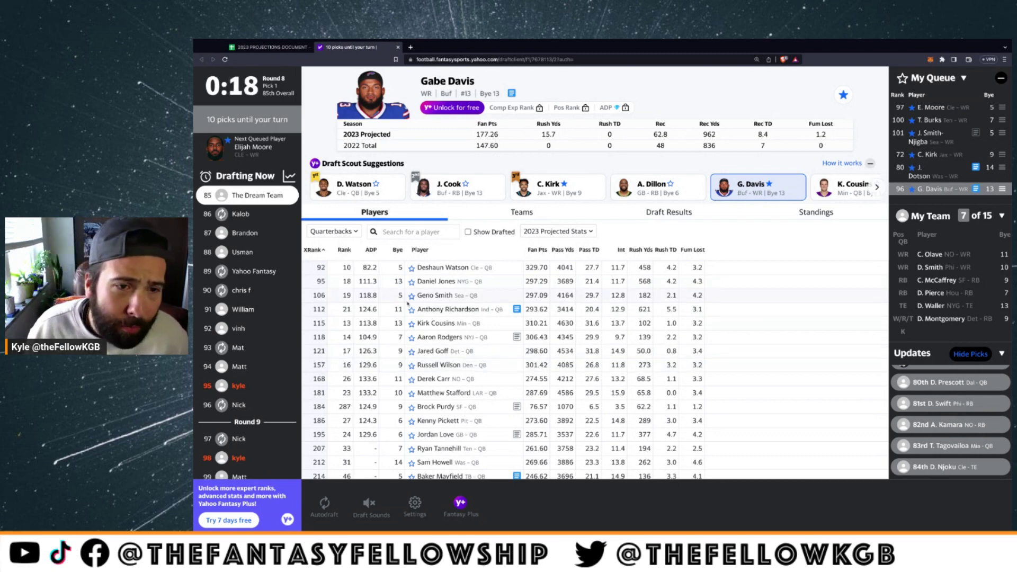
{"action": "left_click", "coordinate": [344, 232]}
{"action": "left_click", "coordinate": [329, 245]}
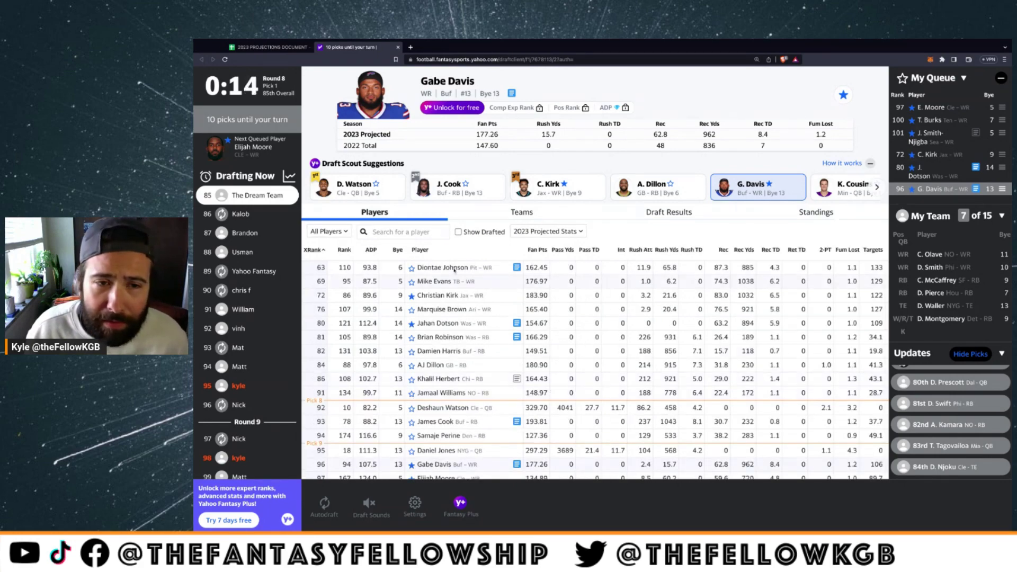
Follow the round 8 picks on the draft board and add running back Brian Robinson to the queue
{"action": "left_click", "coordinate": [664, 212]}
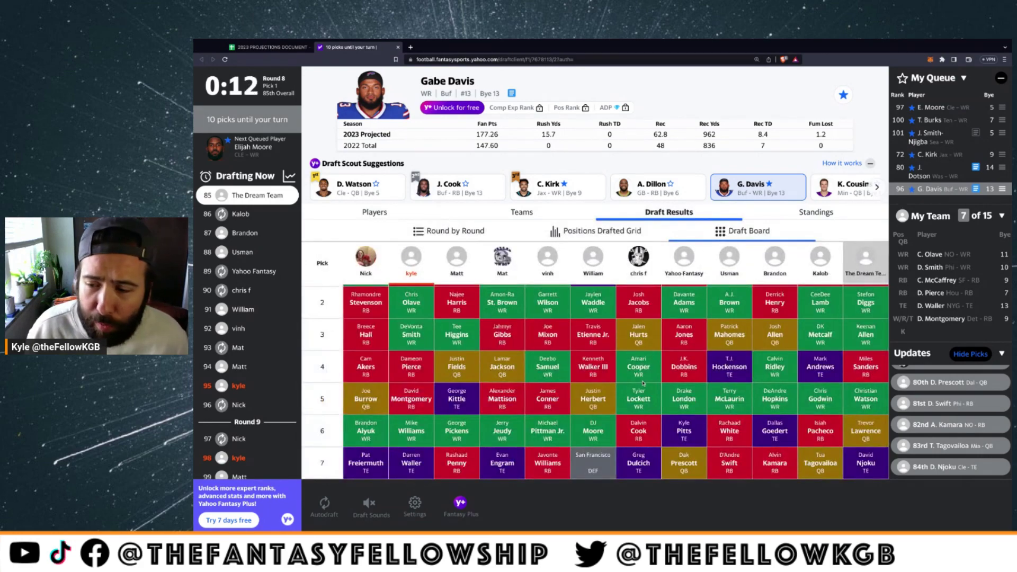
{"action": "scroll", "coordinate": [648, 365], "scroll_direction": "up", "scroll_amount": 1}
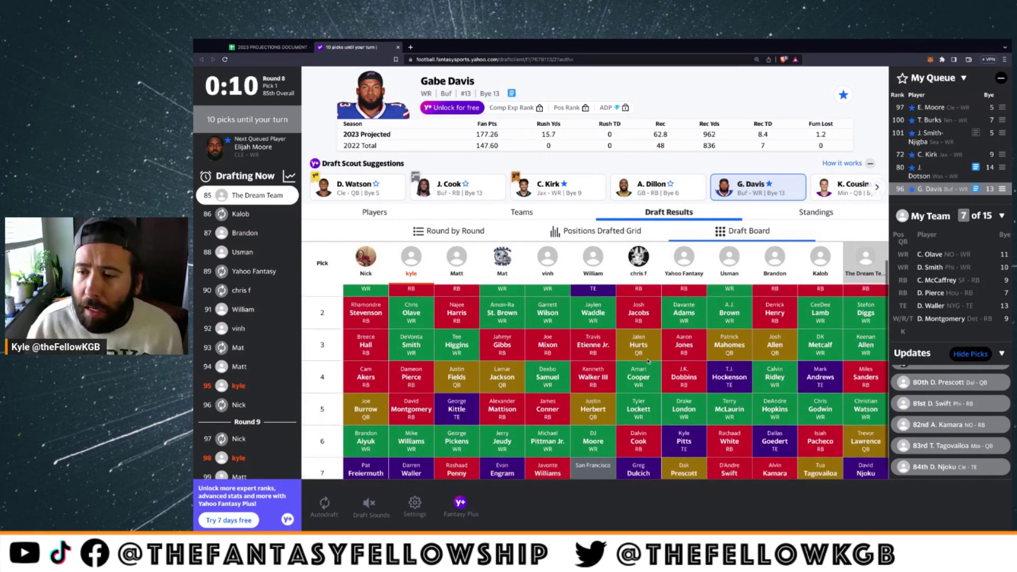
{"action": "scroll", "coordinate": [647, 361], "scroll_direction": "down", "scroll_amount": 1}
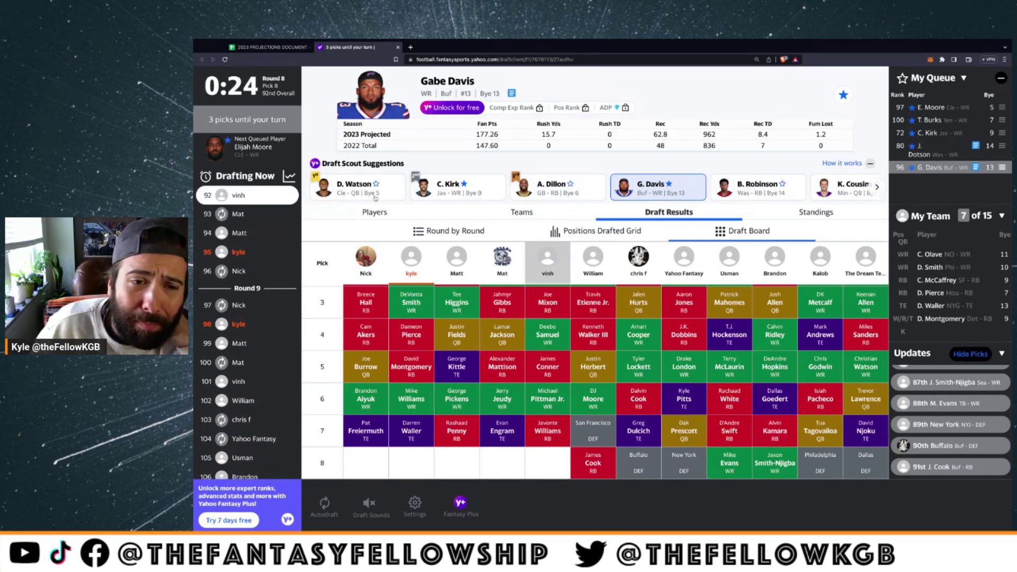
{"action": "left_click", "coordinate": [375, 212]}
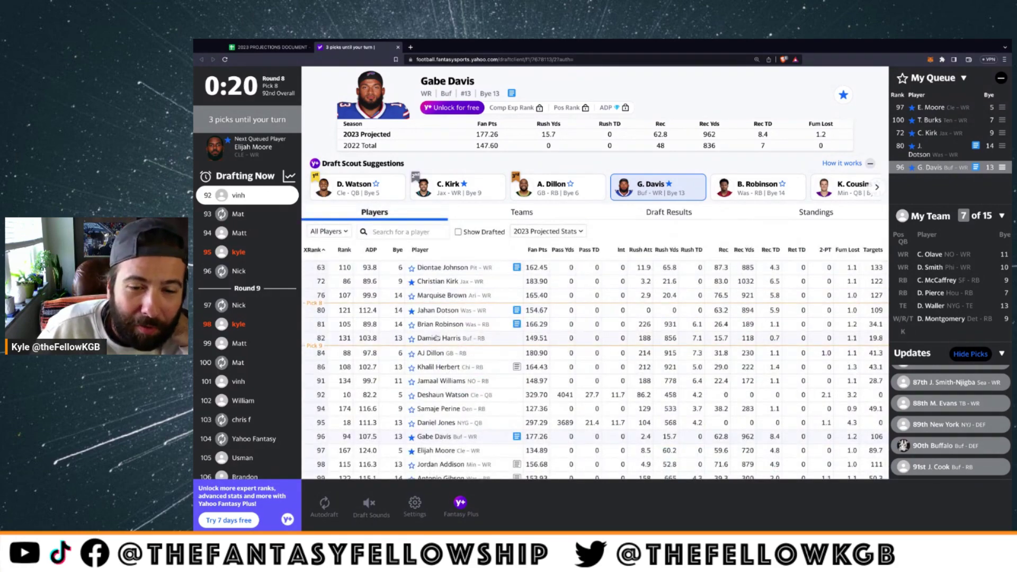
{"action": "left_click", "coordinate": [411, 324]}
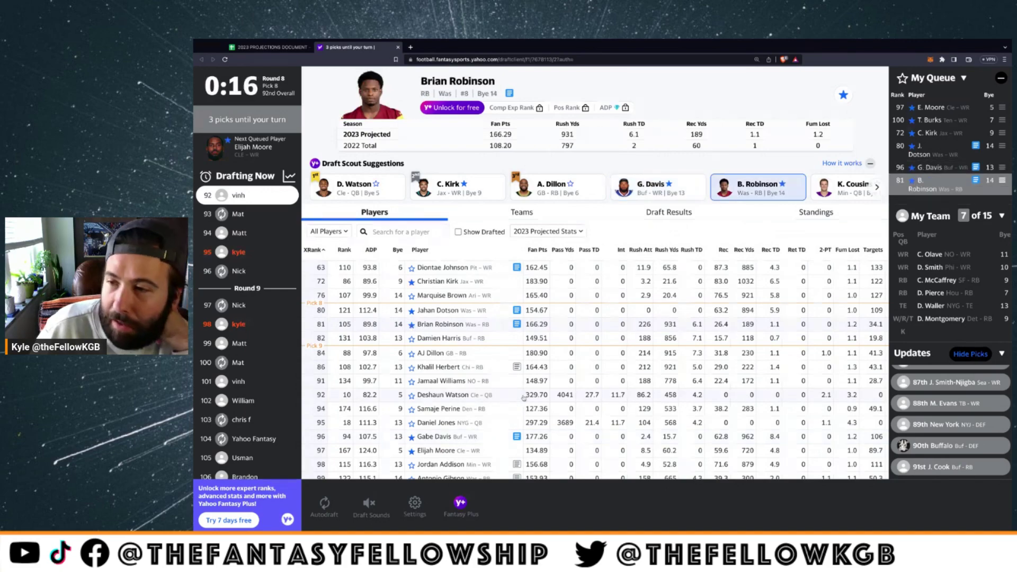
Check the latest picks on the draft board and draft wide receiver Gabe Davis in round 8
{"action": "left_click", "coordinate": [667, 214]}
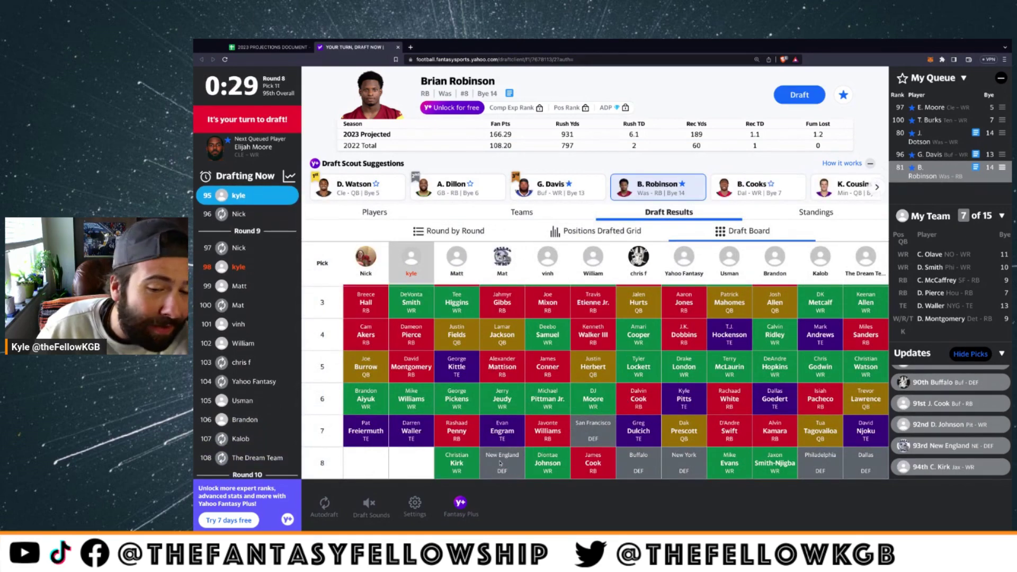
{"action": "left_click", "coordinate": [374, 214]}
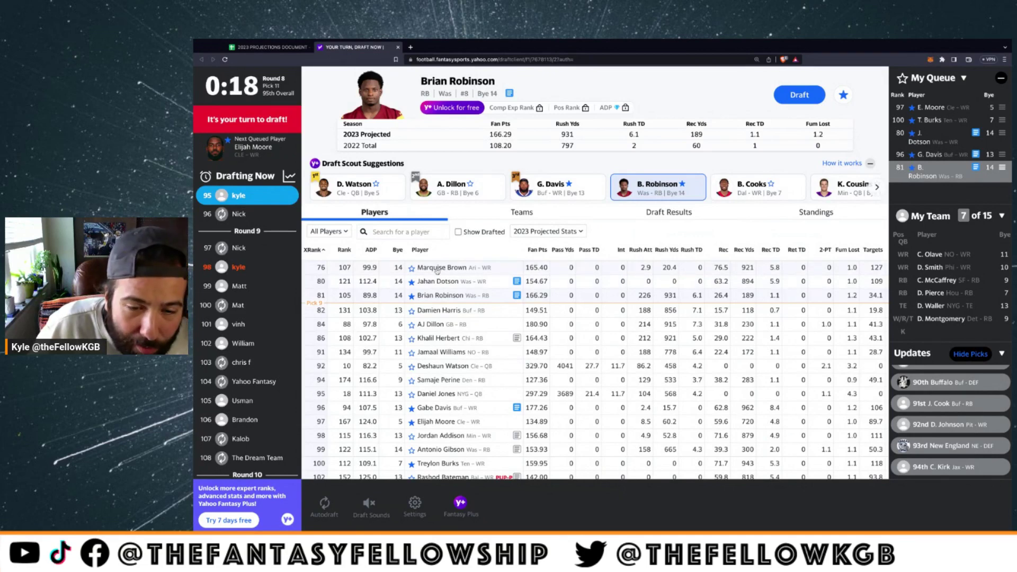
{"action": "left_click", "coordinate": [434, 408]}
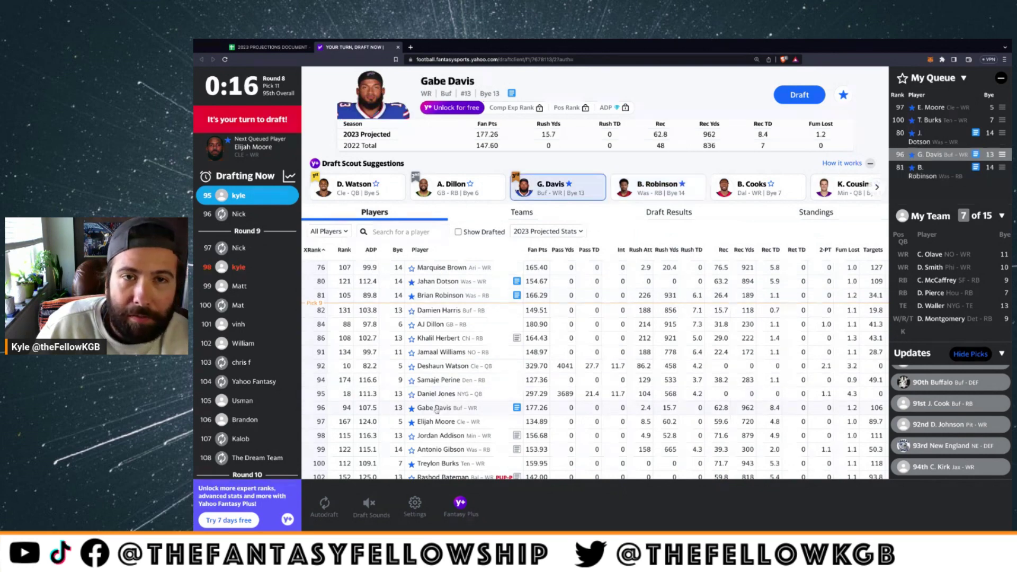
{"action": "left_click", "coordinate": [800, 96]}
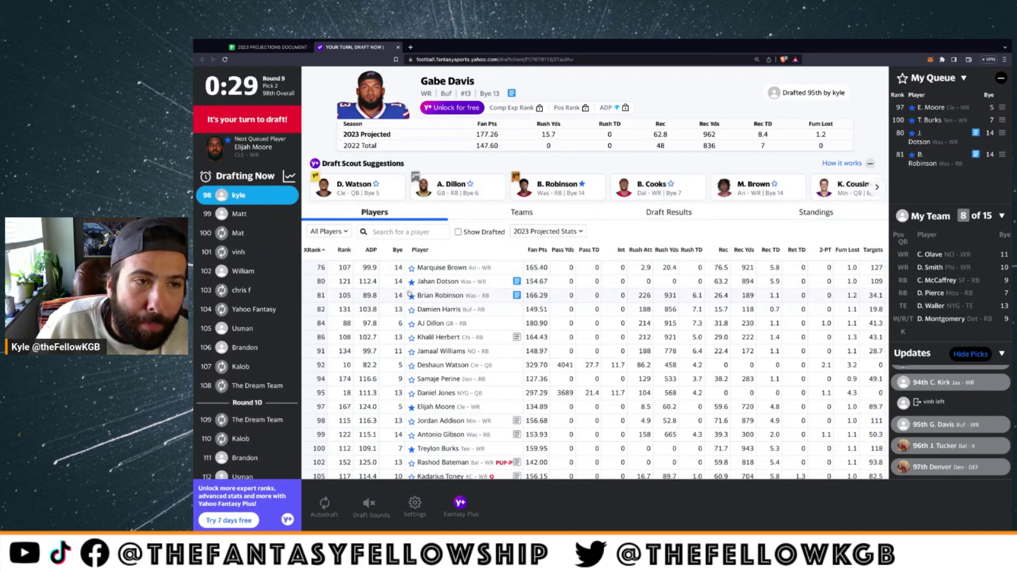
Draft wide receiver Marquise Brown in round 9, then collapse the pick updates and review the full team roster
{"action": "left_click", "coordinate": [442, 268]}
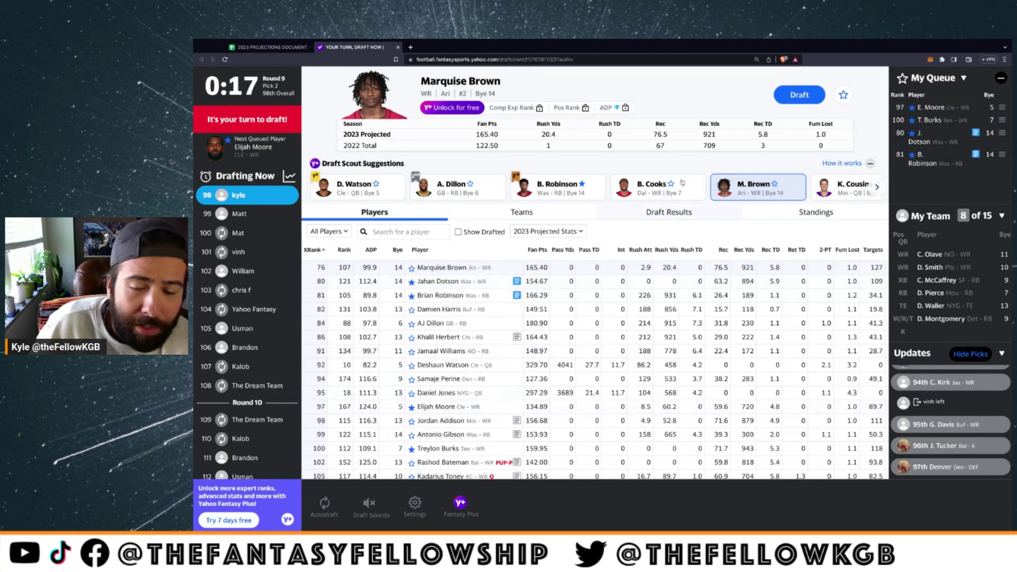
{"action": "left_click", "coordinate": [800, 96]}
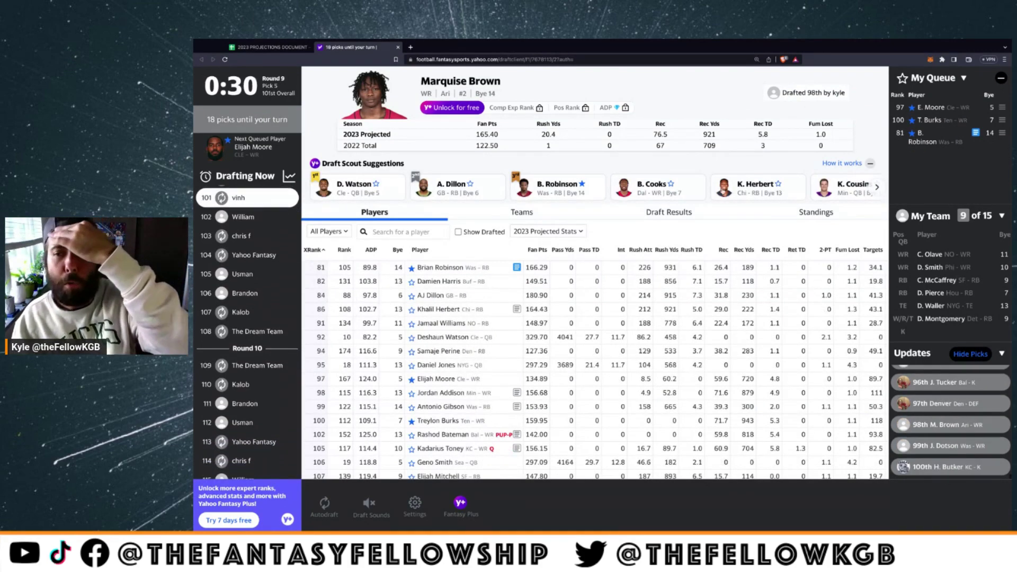
{"action": "left_click", "coordinate": [1002, 354]}
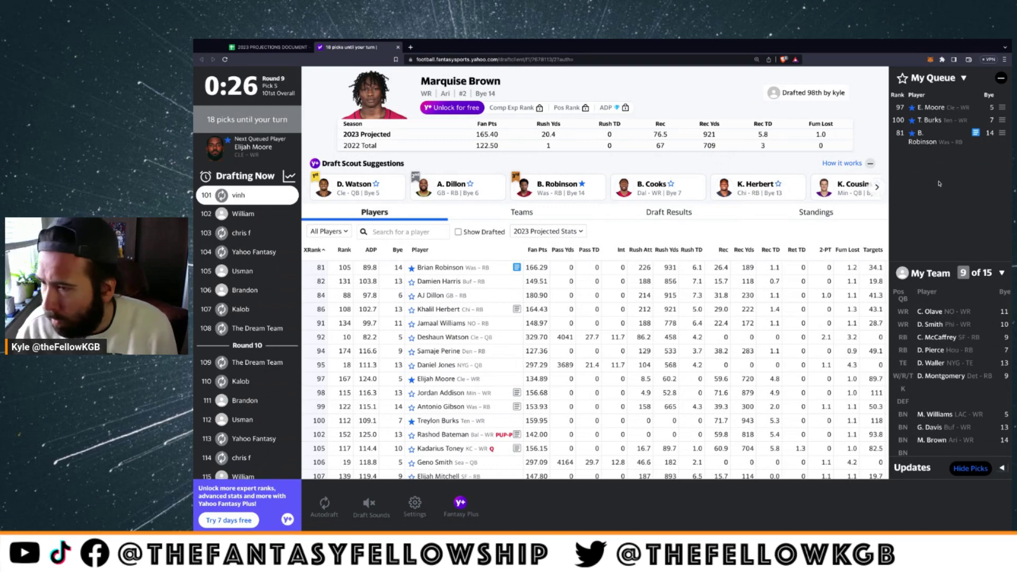
{"action": "scroll", "coordinate": [965, 330], "scroll_direction": "down", "scroll_amount": 2}
{"action": "scroll", "coordinate": [965, 330], "scroll_direction": "up", "scroll_amount": 1}
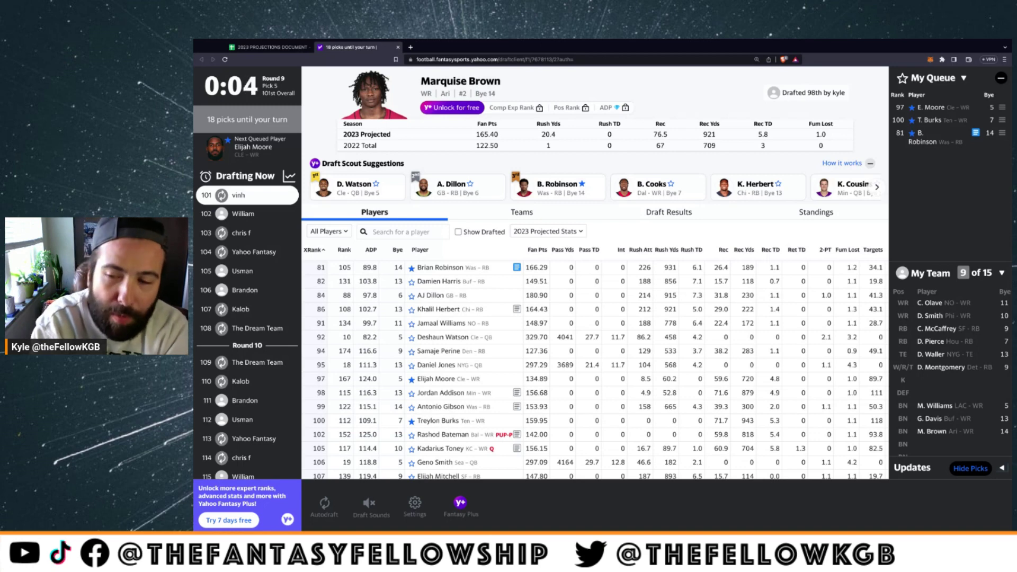
{"action": "scroll", "coordinate": [951, 371], "scroll_direction": "down", "scroll_amount": 1}
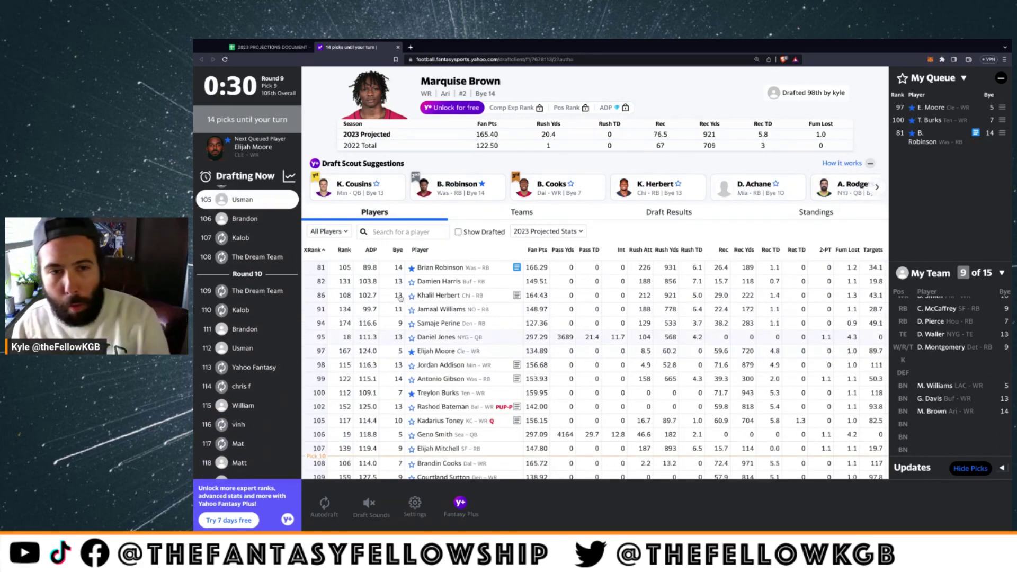
Check the round 10 picks on the draft board, filter the players to quarterbacks and queue Kirk Cousins
{"action": "left_click", "coordinate": [678, 213]}
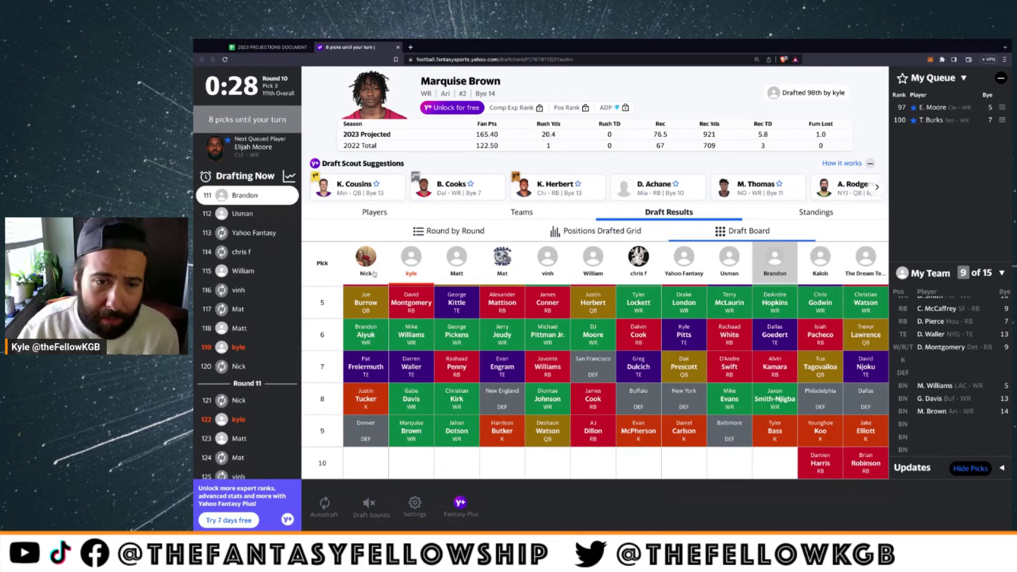
{"action": "left_click", "coordinate": [374, 212]}
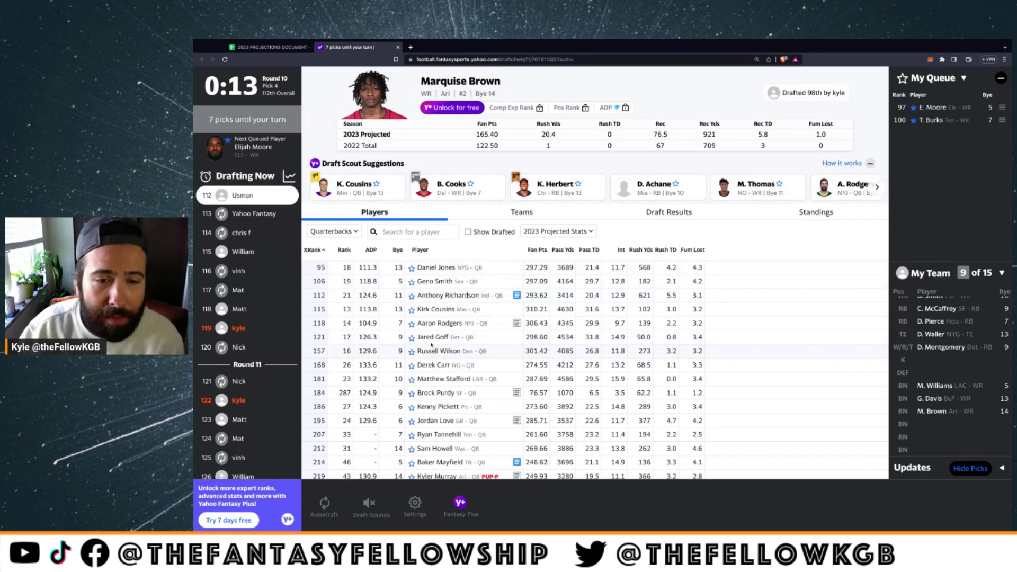
{"action": "left_click", "coordinate": [412, 310]}
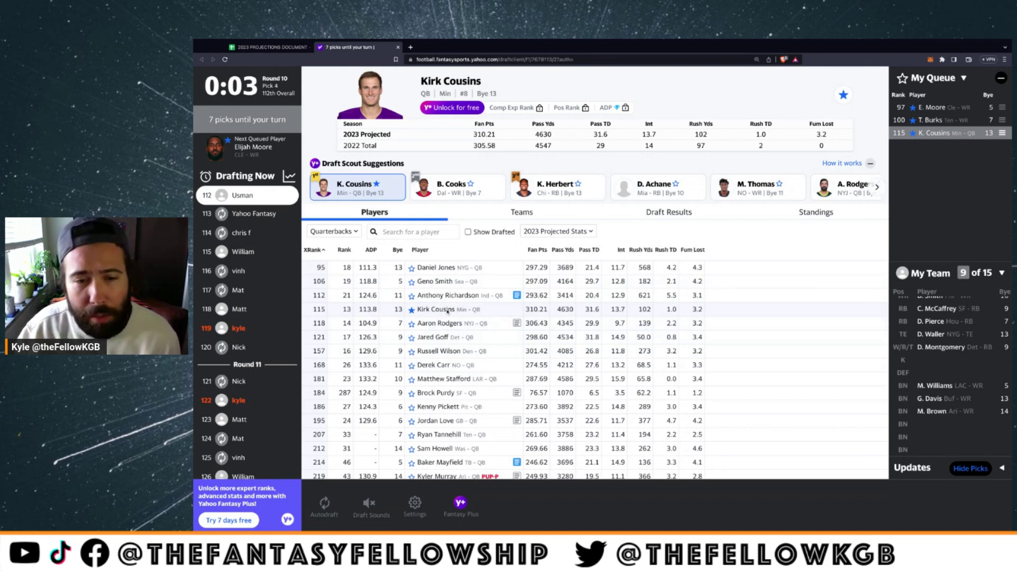
Compare the round 10 picks on the draft board with the available players at all positions
{"action": "left_click", "coordinate": [678, 214]}
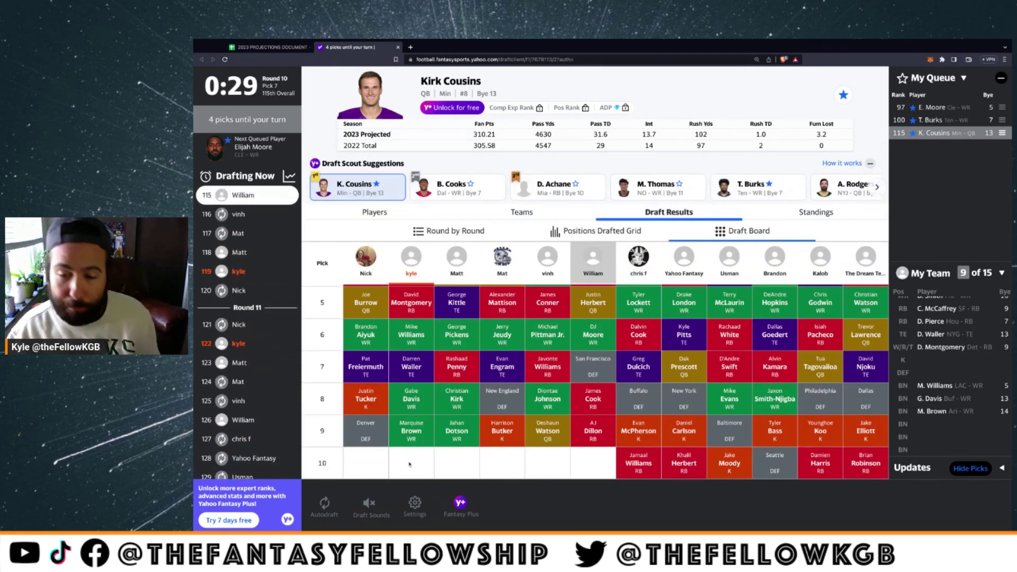
{"action": "left_click", "coordinate": [370, 213]}
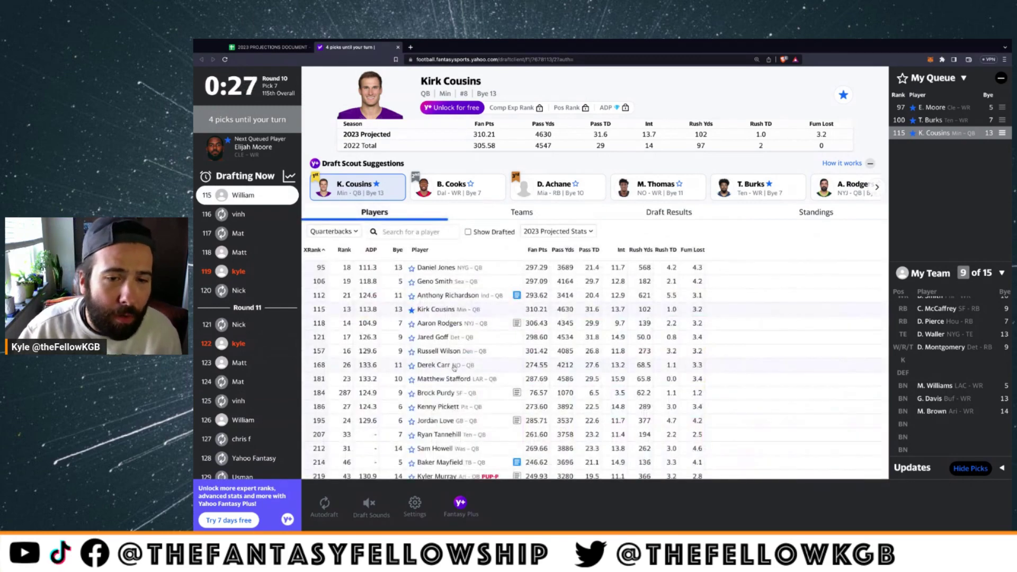
{"action": "left_click", "coordinate": [358, 233]}
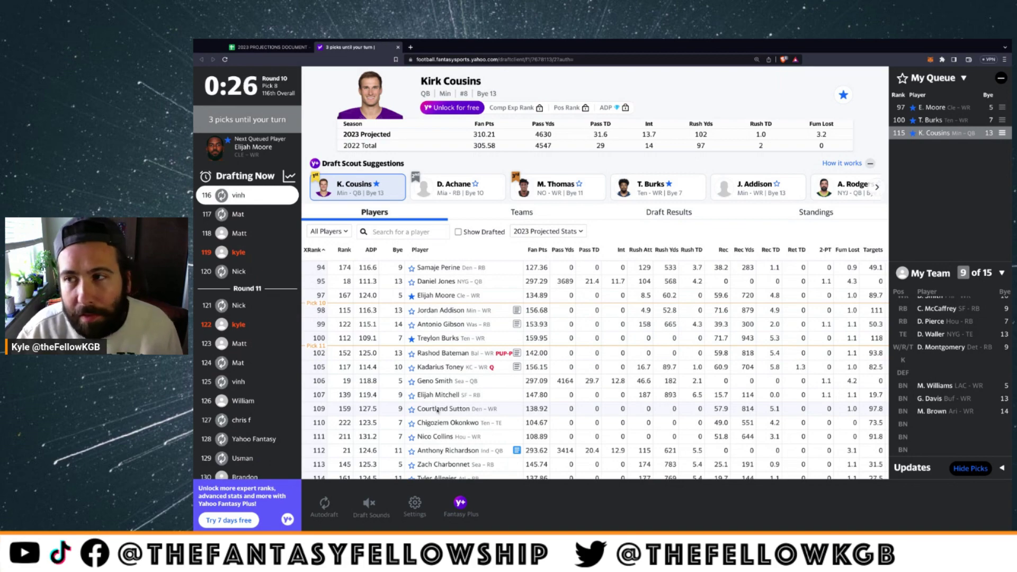
{"action": "left_click", "coordinate": [648, 213]}
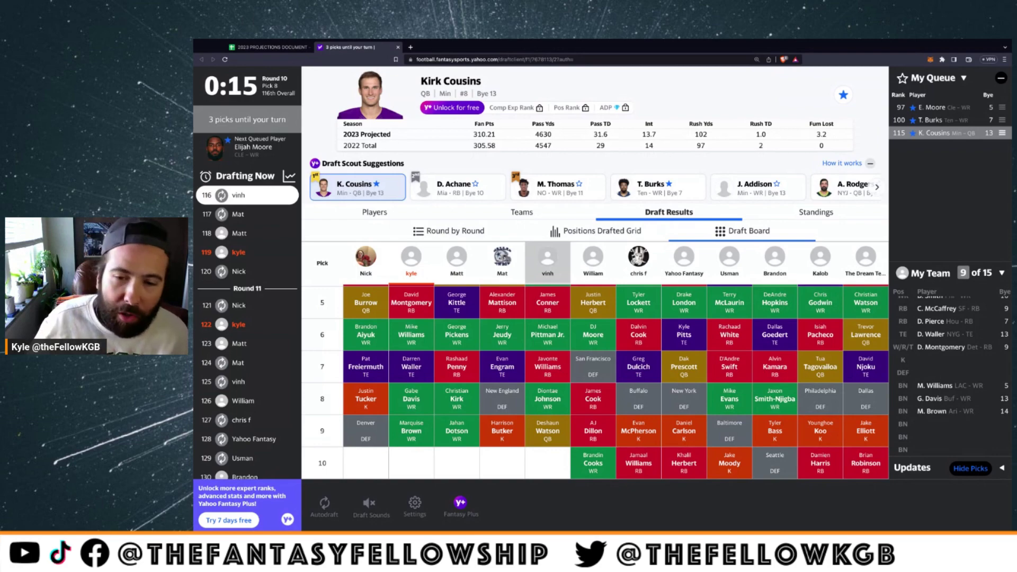
{"action": "left_click", "coordinate": [367, 211]}
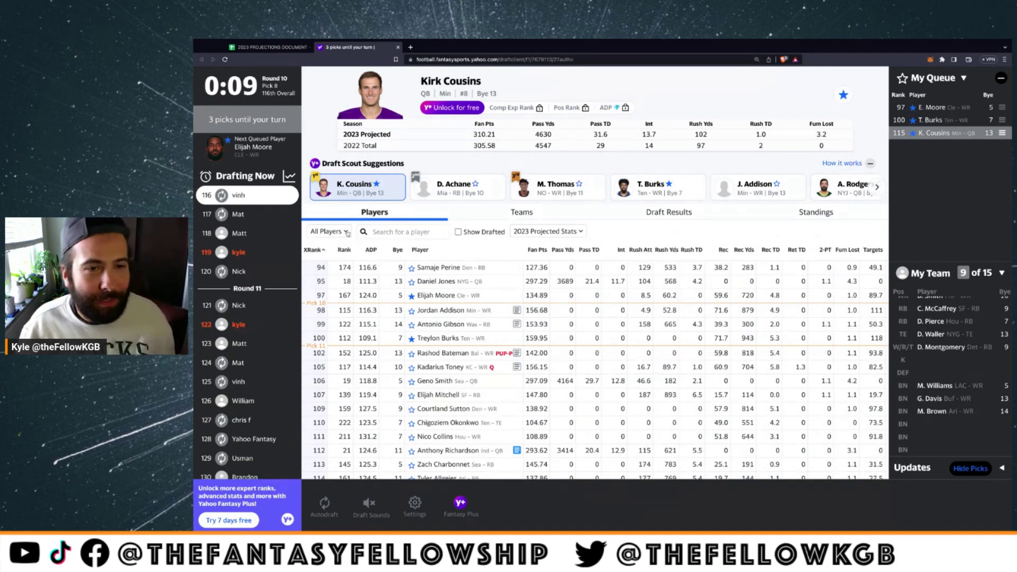
Filter the player list to quarterbacks and draft Daniel Jones in round 10
{"action": "left_click", "coordinate": [328, 232]}
{"action": "left_click", "coordinate": [331, 251]}
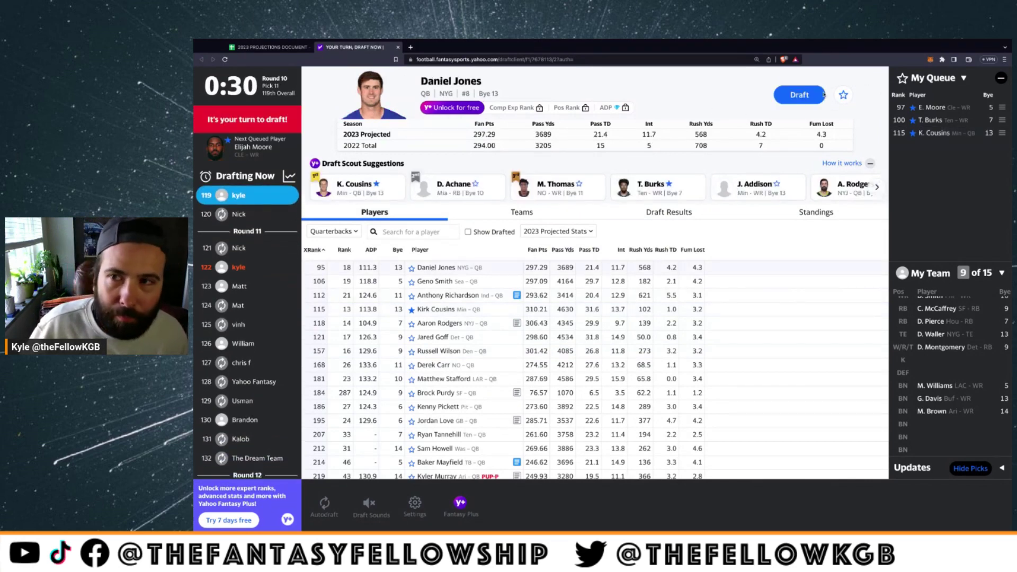
{"action": "left_click", "coordinate": [806, 96]}
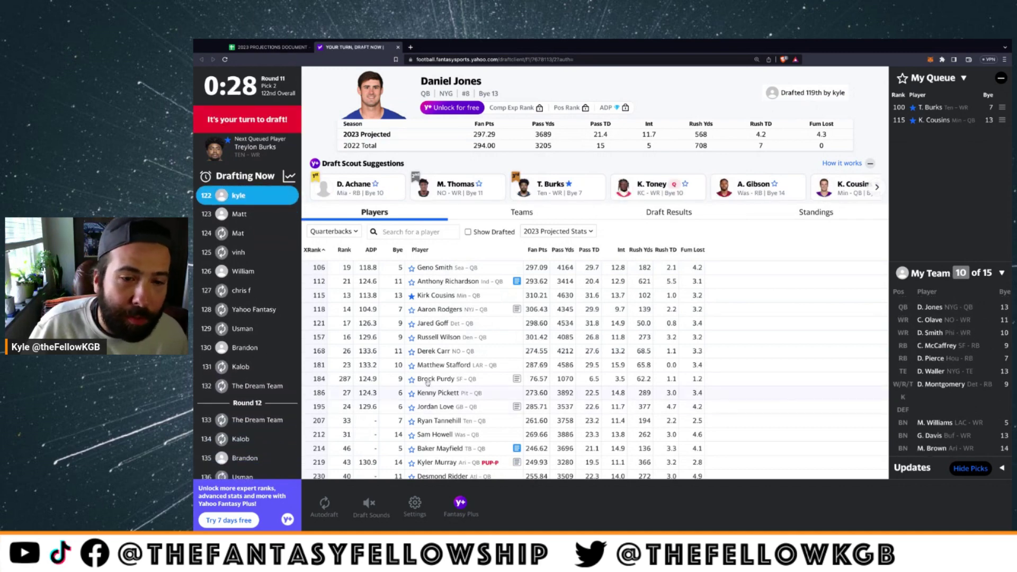
Draft quarterback Kirk Cousins in round 11 and review the starters and bench on the team roster
{"action": "left_click", "coordinate": [435, 295]}
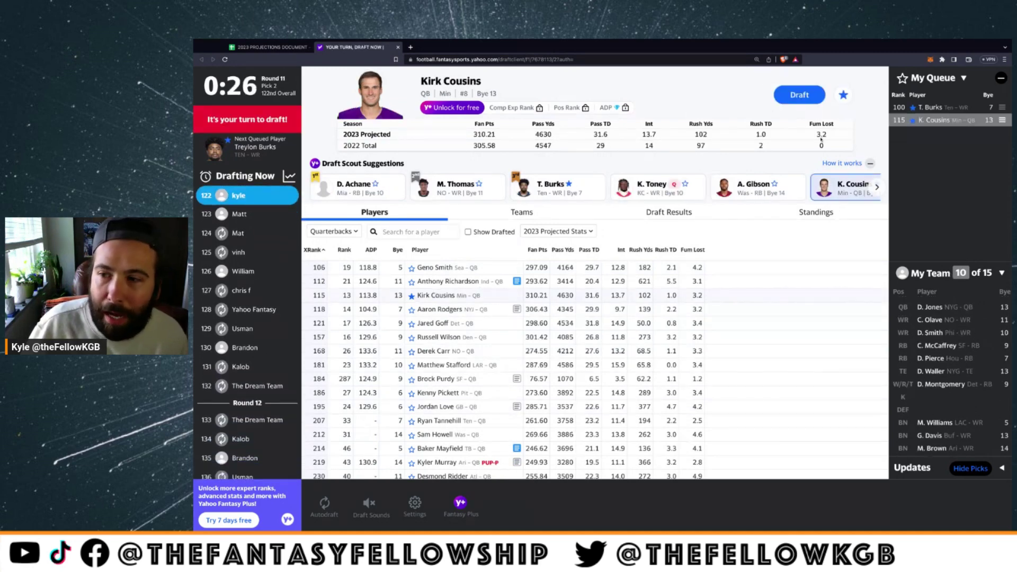
{"action": "left_click", "coordinate": [799, 95]}
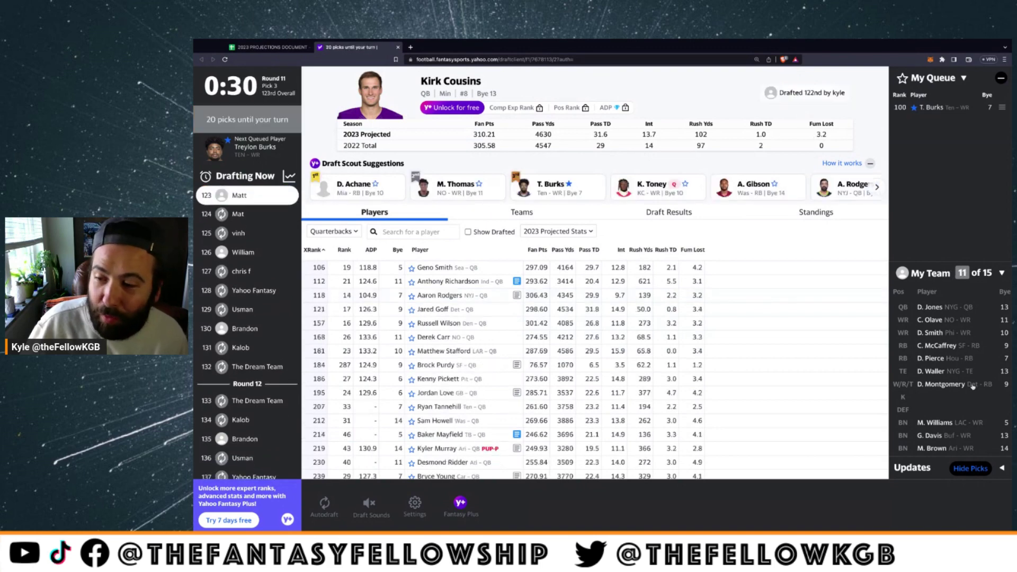
{"action": "scroll", "coordinate": [972, 387], "scroll_direction": "down", "scroll_amount": 1}
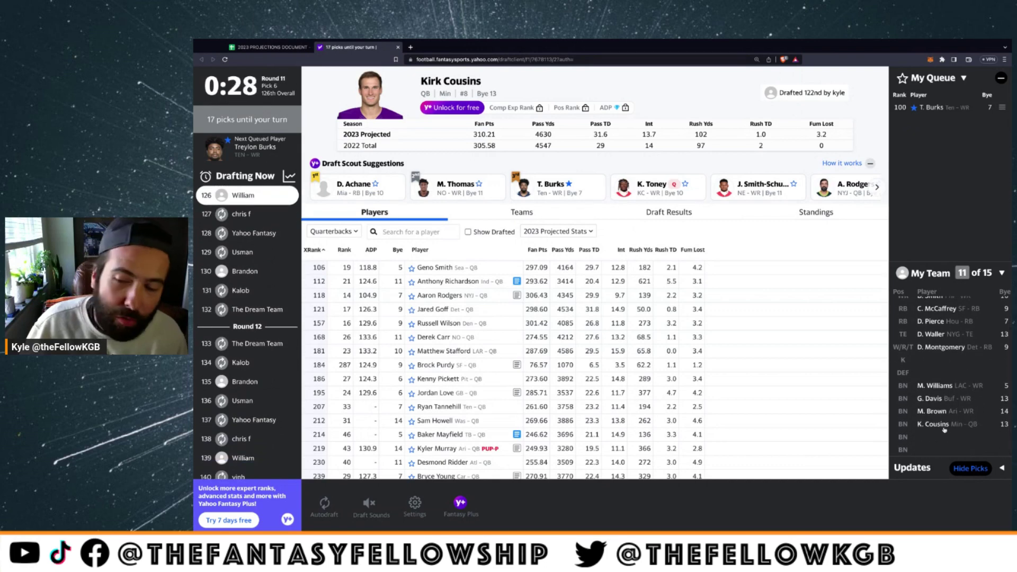
{"action": "scroll", "coordinate": [943, 428], "scroll_direction": "up", "scroll_amount": 1}
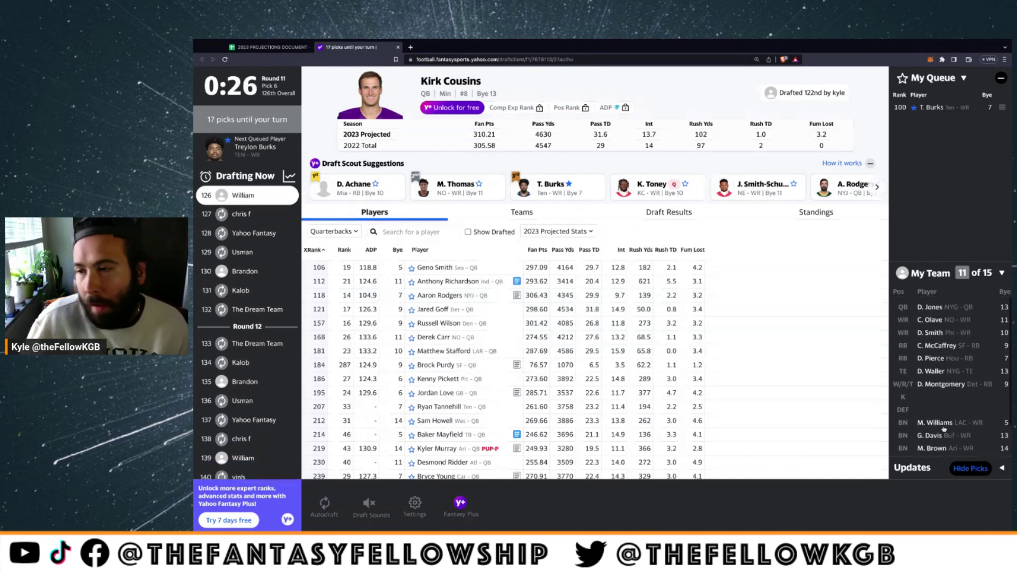
{"action": "scroll", "coordinate": [943, 428], "scroll_direction": "down", "scroll_amount": 1}
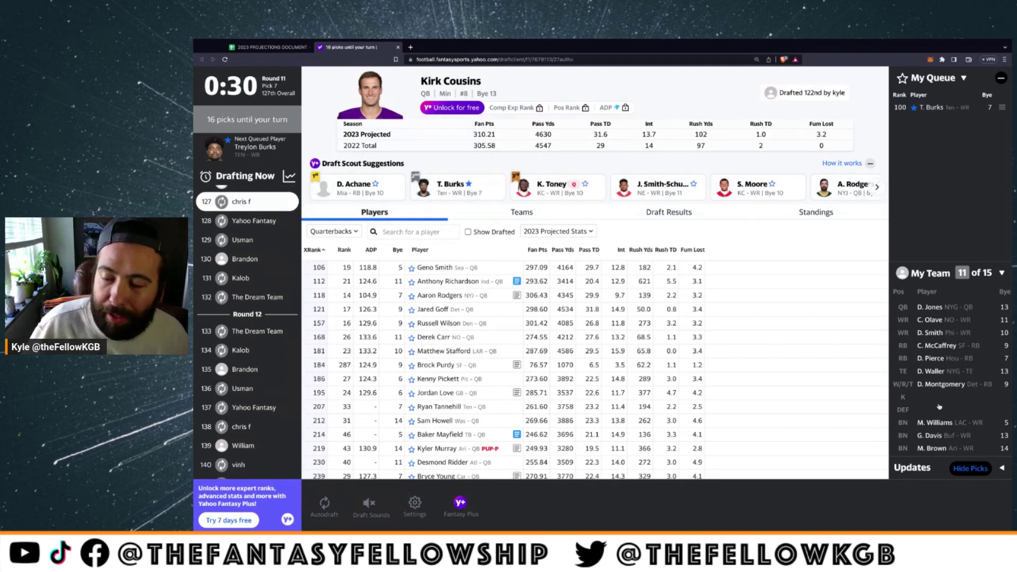
{"action": "scroll", "coordinate": [937, 404], "scroll_direction": "down", "scroll_amount": 1}
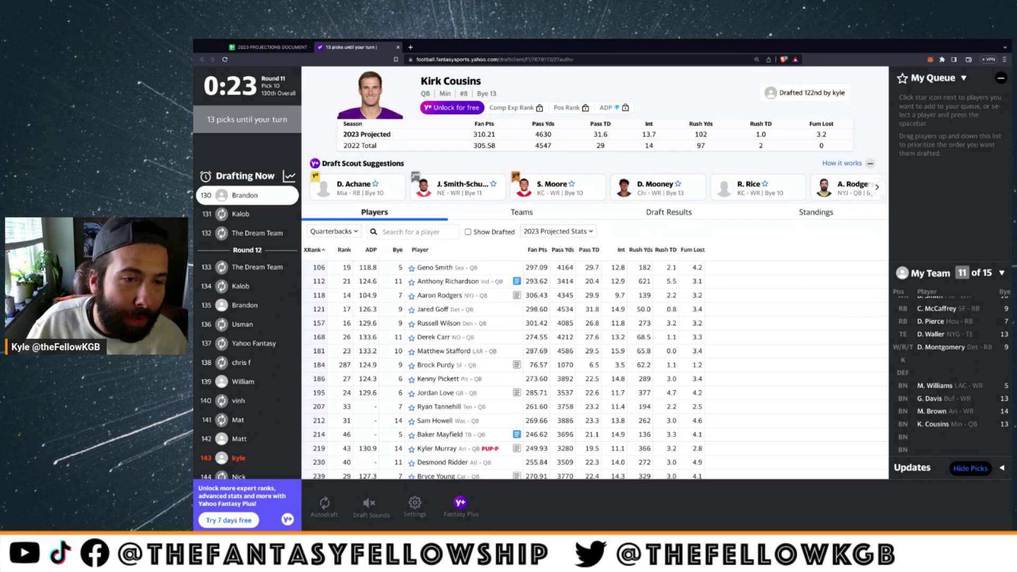
Filter the player list to running backs, look through the available ones and queue Elijah Mitchell
{"action": "key", "text": "Down"}
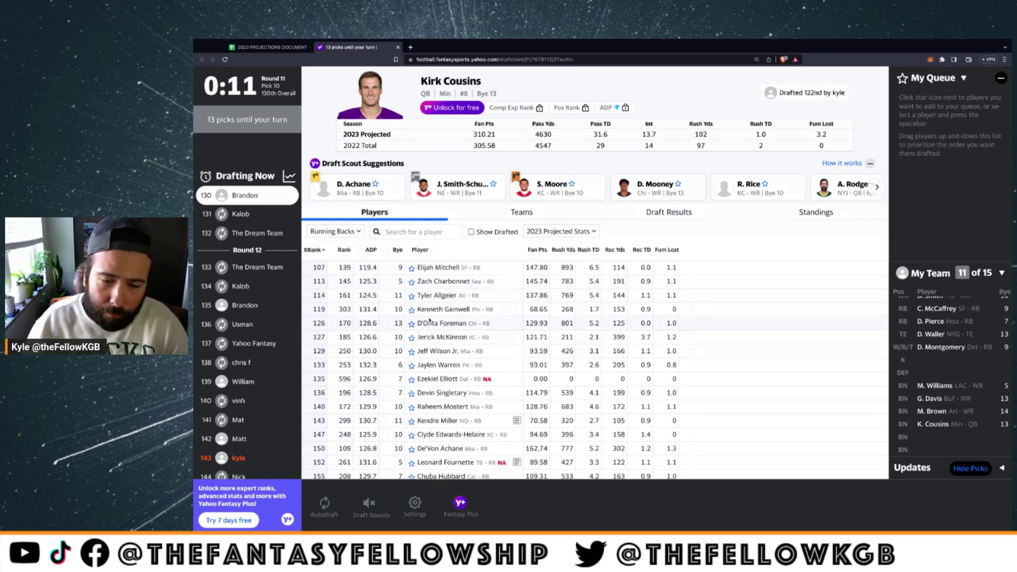
{"action": "scroll", "coordinate": [431, 326], "scroll_direction": "down", "scroll_amount": 2}
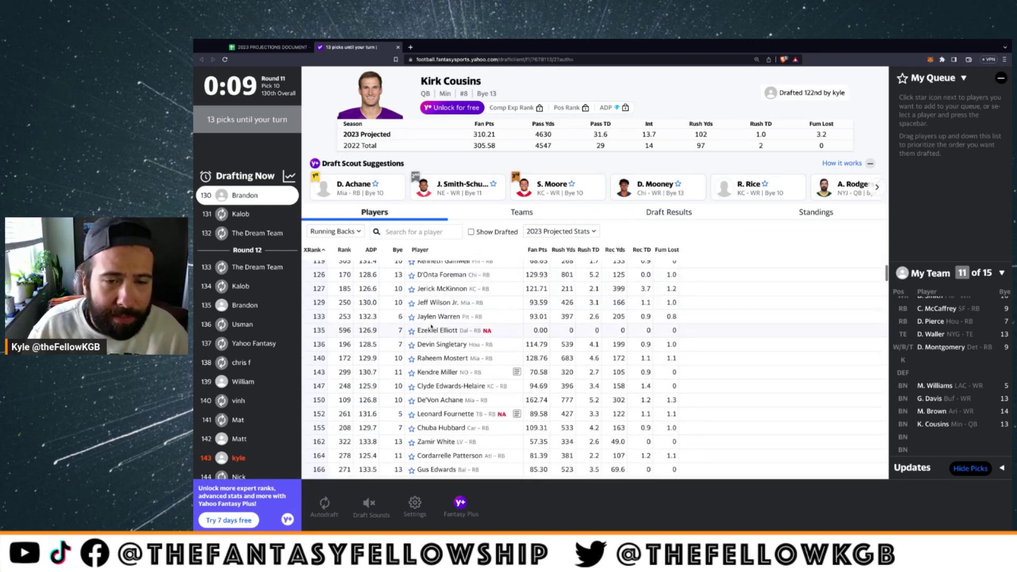
{"action": "scroll", "coordinate": [432, 326], "scroll_direction": "up", "scroll_amount": 2}
{"action": "left_click", "coordinate": [411, 268]}
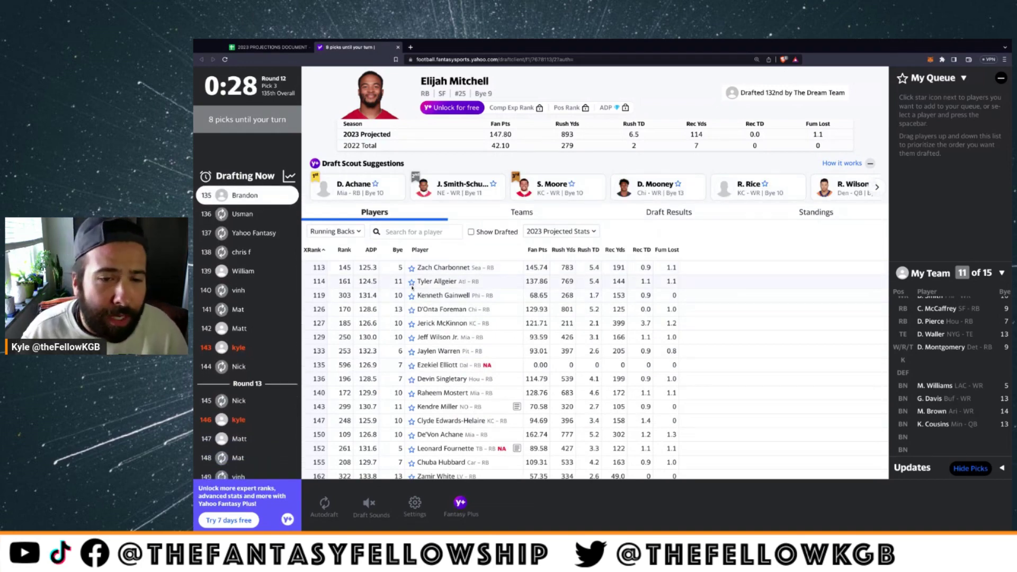
Check the latest picks on the draft board and draft running back Jaylen Warren in round 12
{"action": "left_click", "coordinate": [654, 220]}
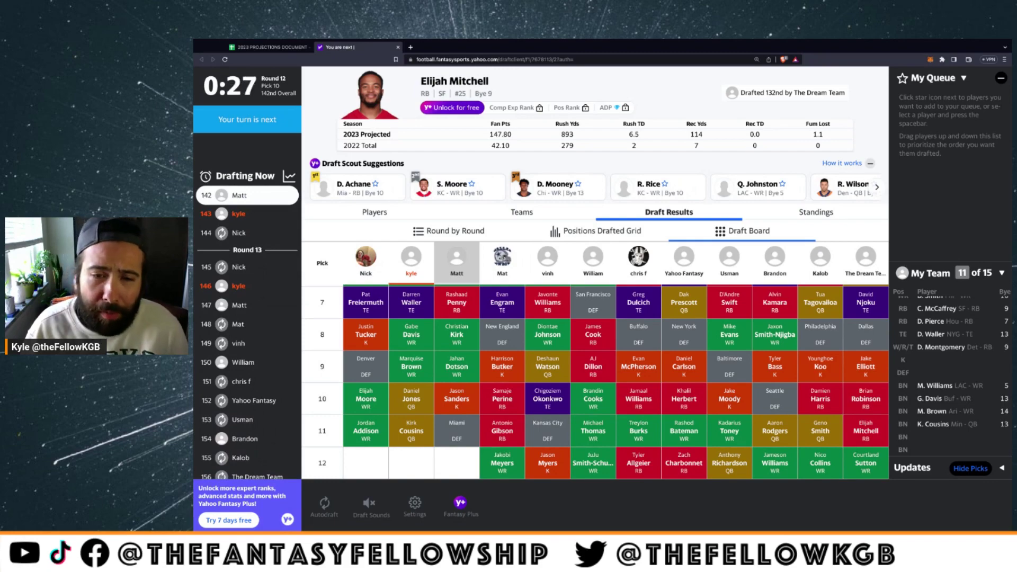
{"action": "left_click", "coordinate": [377, 212]}
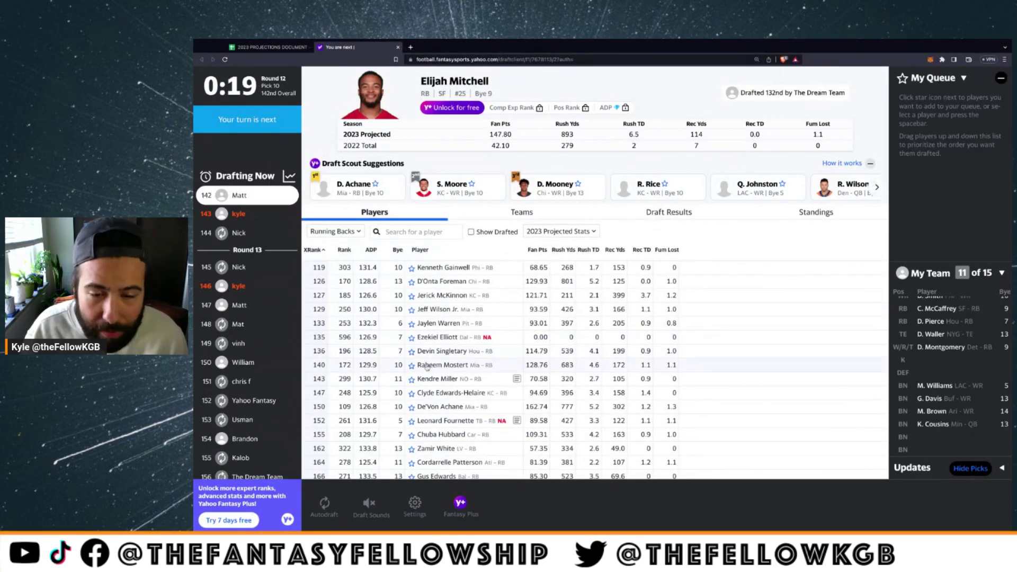
{"action": "left_click", "coordinate": [432, 324]}
{"action": "left_click", "coordinate": [829, 97]}
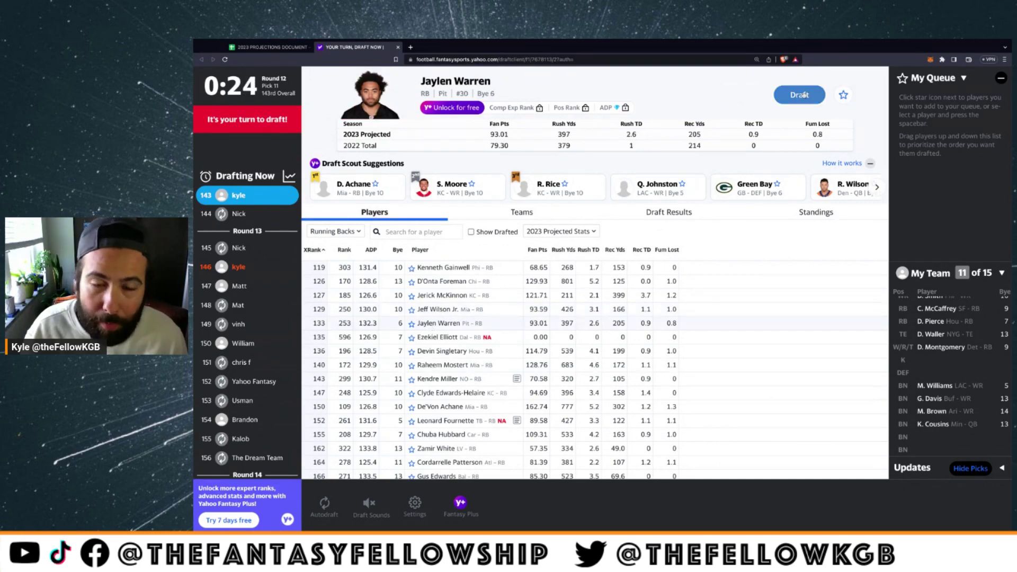
Filter the player list to wide receivers and draft Skyy Moore in round 13
{"action": "left_click", "coordinate": [333, 231]}
{"action": "left_click", "coordinate": [339, 264]}
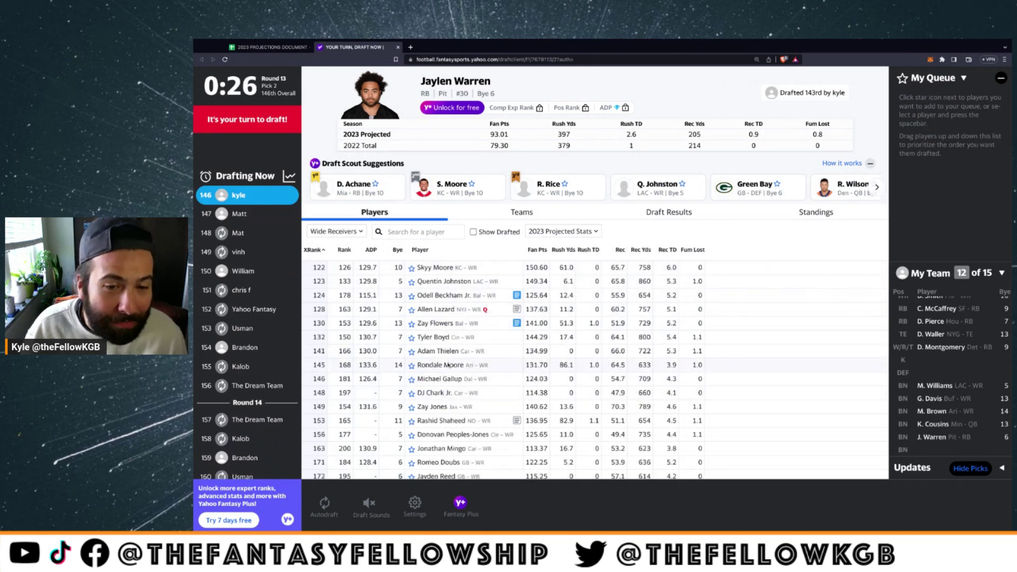
{"action": "left_click", "coordinate": [444, 269]}
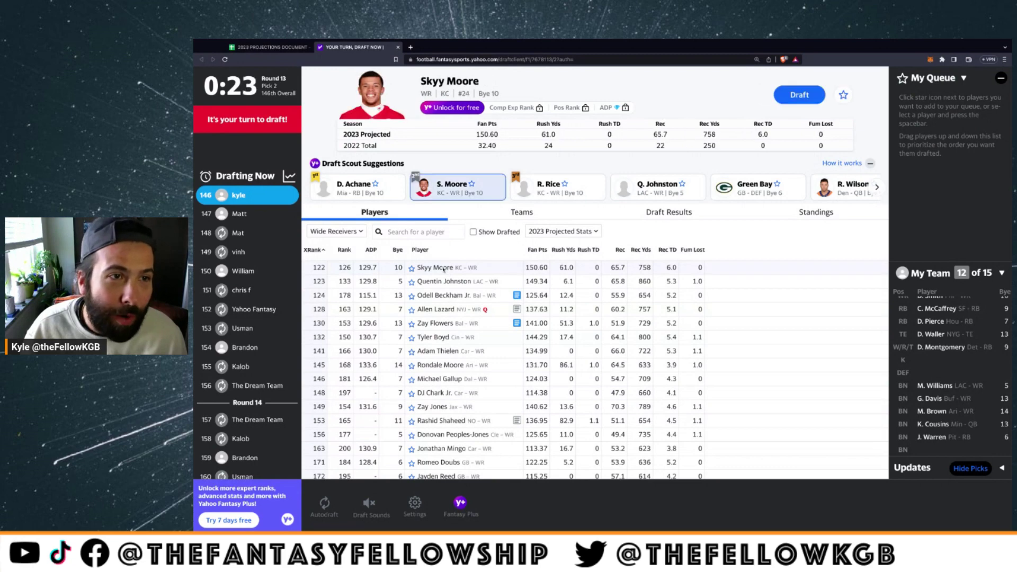
{"action": "left_click", "coordinate": [800, 95]}
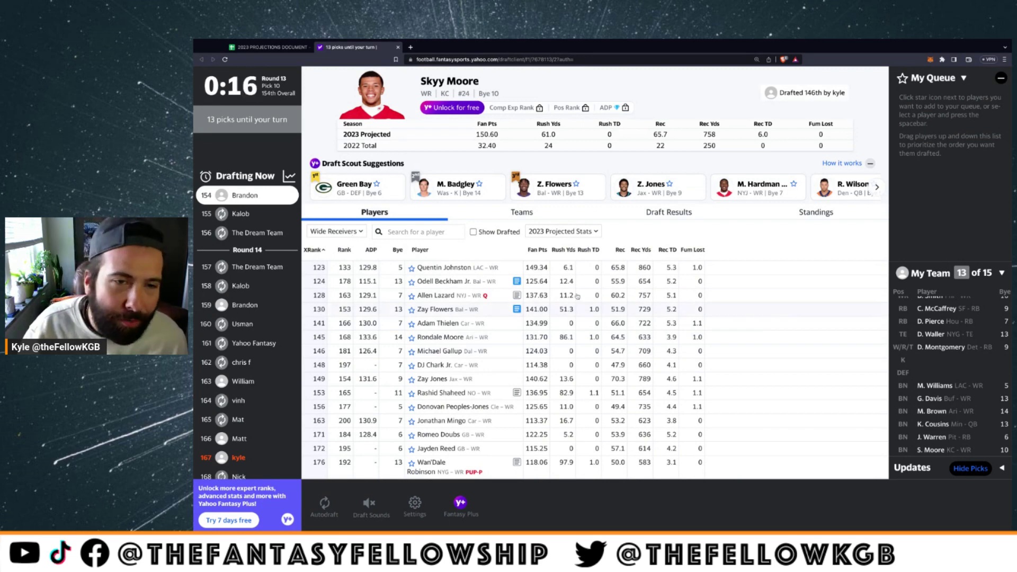
Filter the player list to team defenses and add New Orleans to the queue
{"action": "left_click", "coordinate": [348, 232]}
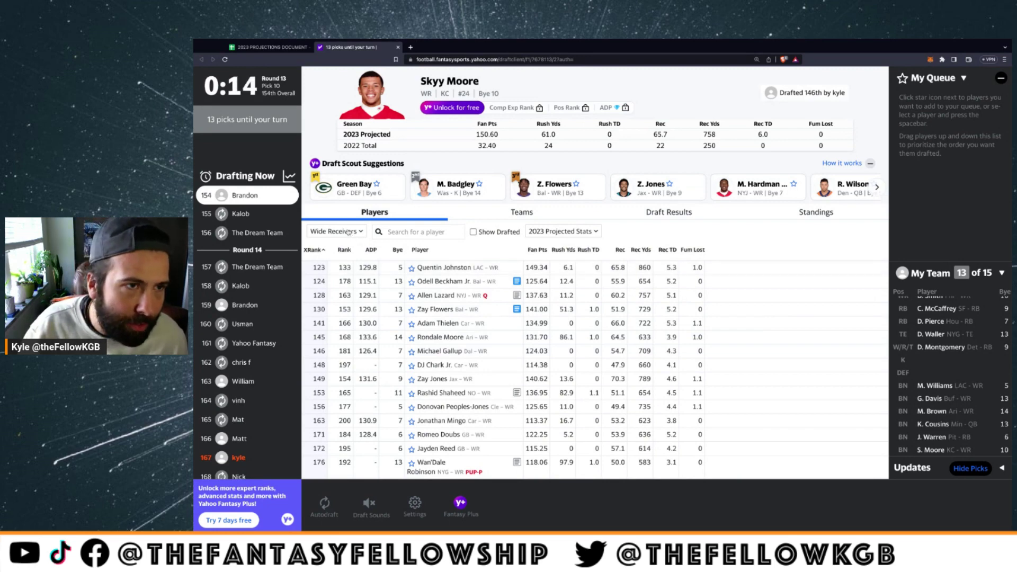
{"action": "left_click", "coordinate": [458, 366]}
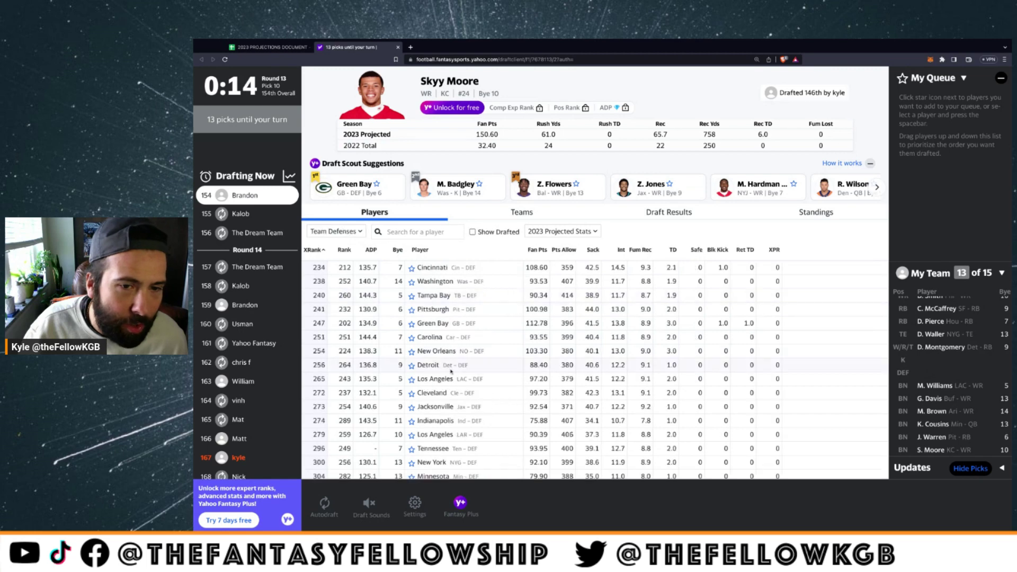
{"action": "left_click", "coordinate": [412, 352]}
Search Google for "saints schedule" in a new browser tab
{"action": "left_click", "coordinate": [411, 48]}
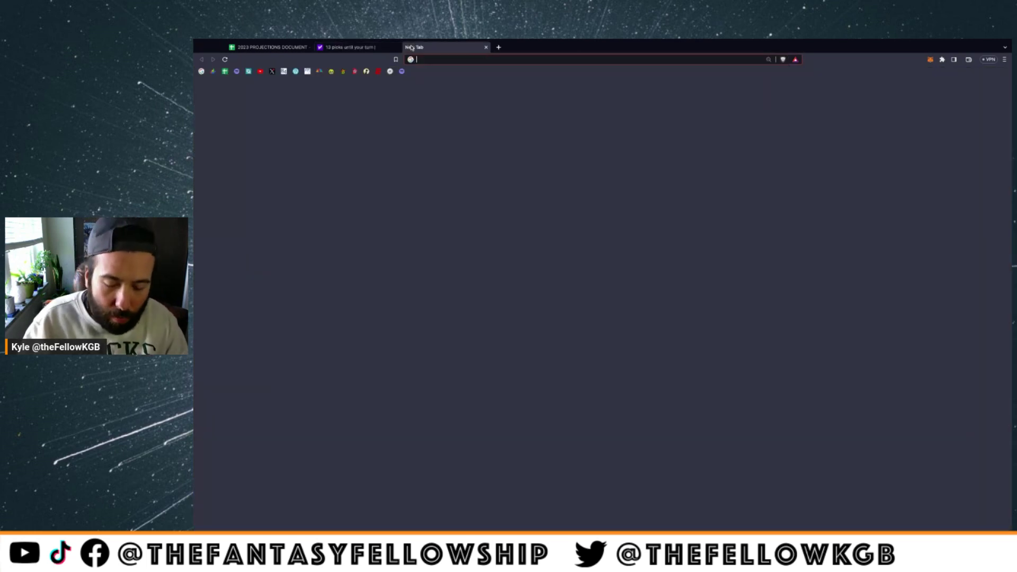
{"action": "type", "text": "saints schedule&oq=saints+schedule&aqs=chrome..69i57.1450j0j1&sourceid=chrome&ie=UTF-8"}
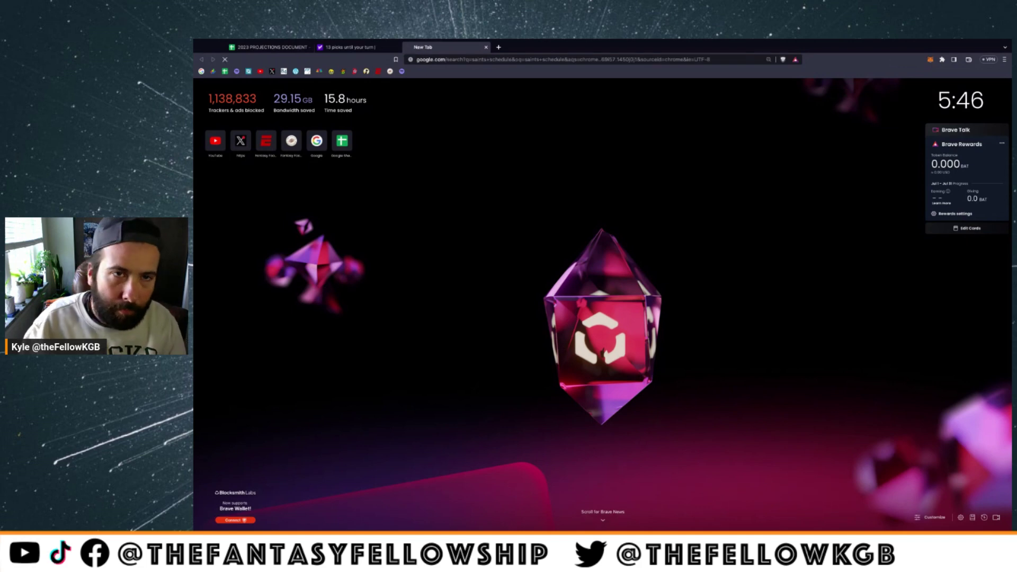
{"action": "key", "text": "Return"}
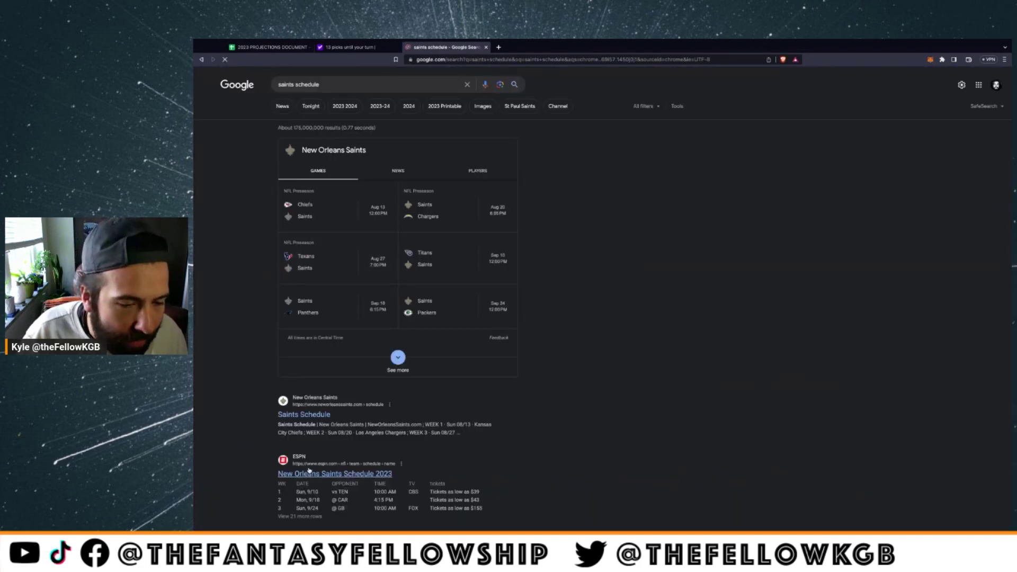
Open ESPN's New Orleans Saints 2023 schedule from the search results, enlarge the page and read the regular-season opponents
{"action": "left_click", "coordinate": [310, 474]}
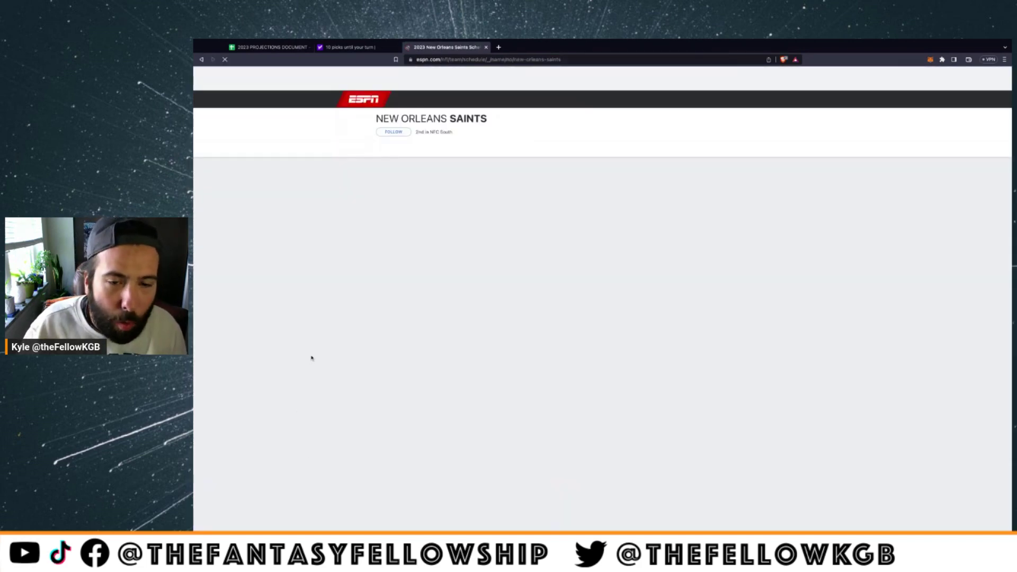
{"action": "key", "text": "ctrl+plus"}
{"action": "key", "text": "ctrl+plus"}
{"action": "key", "text": "ctrl+plus"}
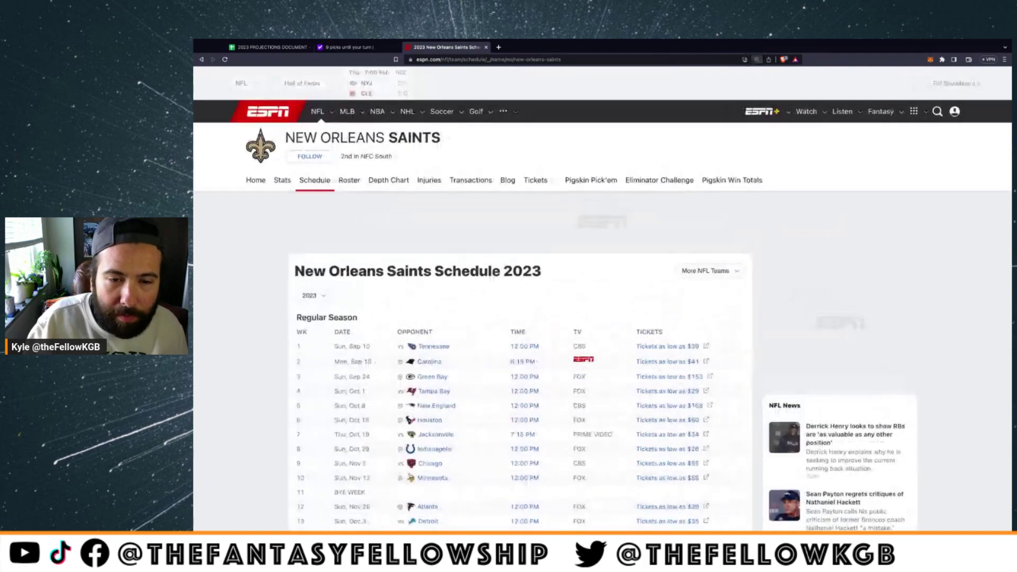
{"action": "scroll", "coordinate": [385, 339], "scroll_direction": "down", "scroll_amount": 2}
{"action": "scroll", "coordinate": [385, 339], "scroll_direction": "down", "scroll_amount": 2}
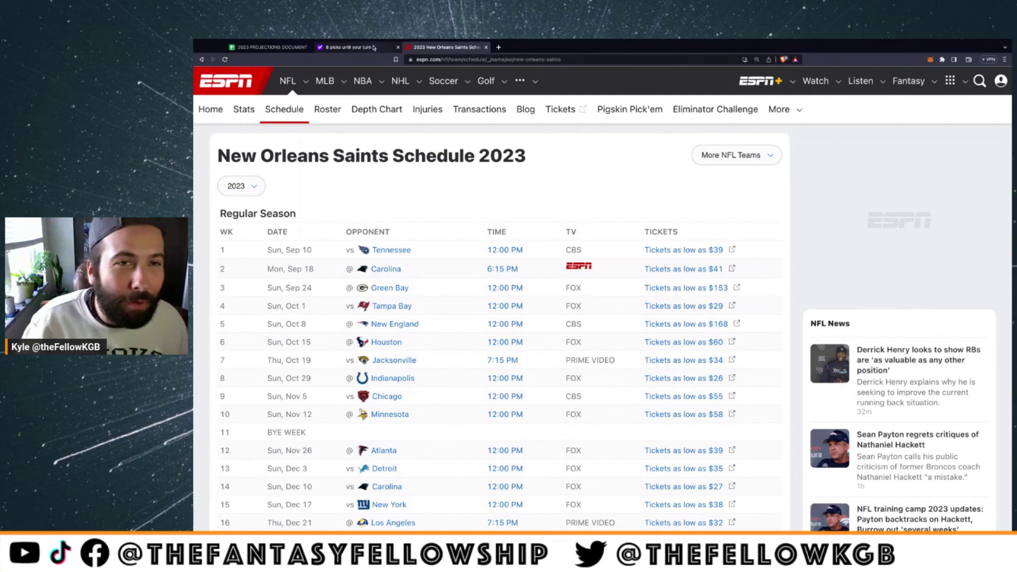
Check the draft's progress, review the remaining Saints matchups through week 18 and close the schedule page
{"action": "left_click", "coordinate": [350, 47]}
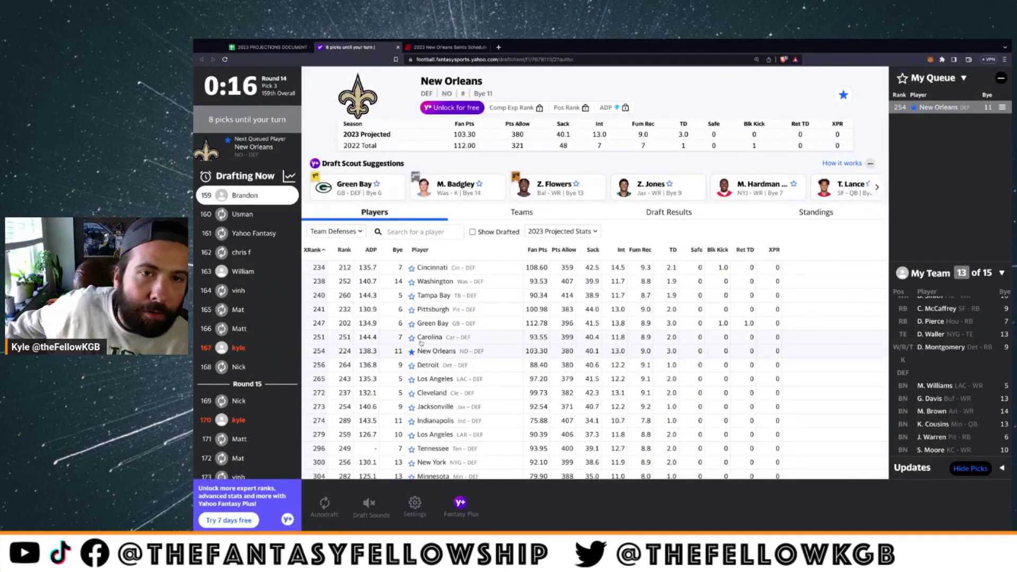
{"action": "left_click", "coordinate": [446, 47]}
{"action": "scroll", "coordinate": [381, 247], "scroll_direction": "down", "scroll_amount": 1}
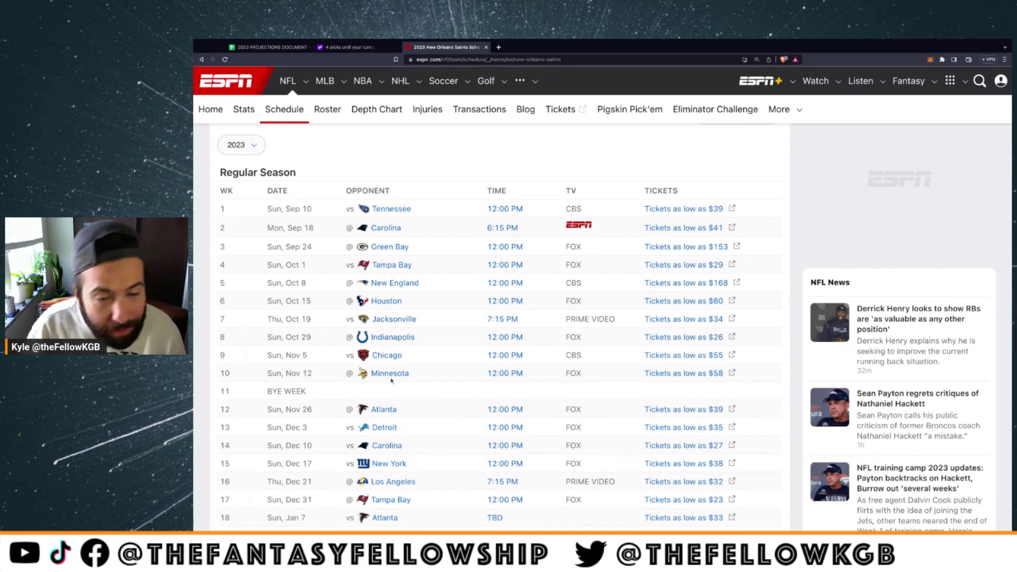
{"action": "scroll", "coordinate": [392, 379], "scroll_direction": "down", "scroll_amount": 3}
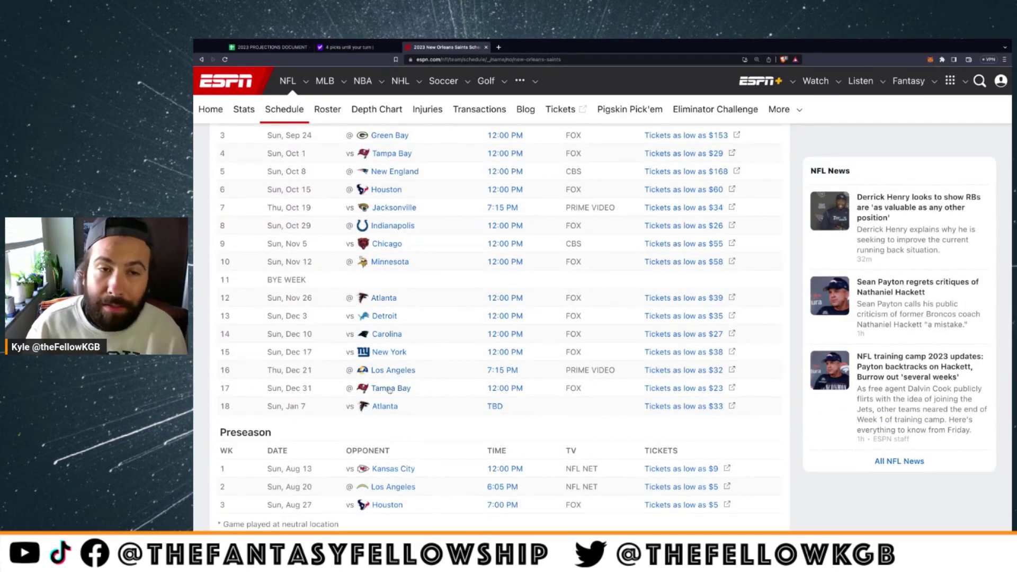
{"action": "scroll", "coordinate": [385, 377], "scroll_direction": "up", "scroll_amount": 3}
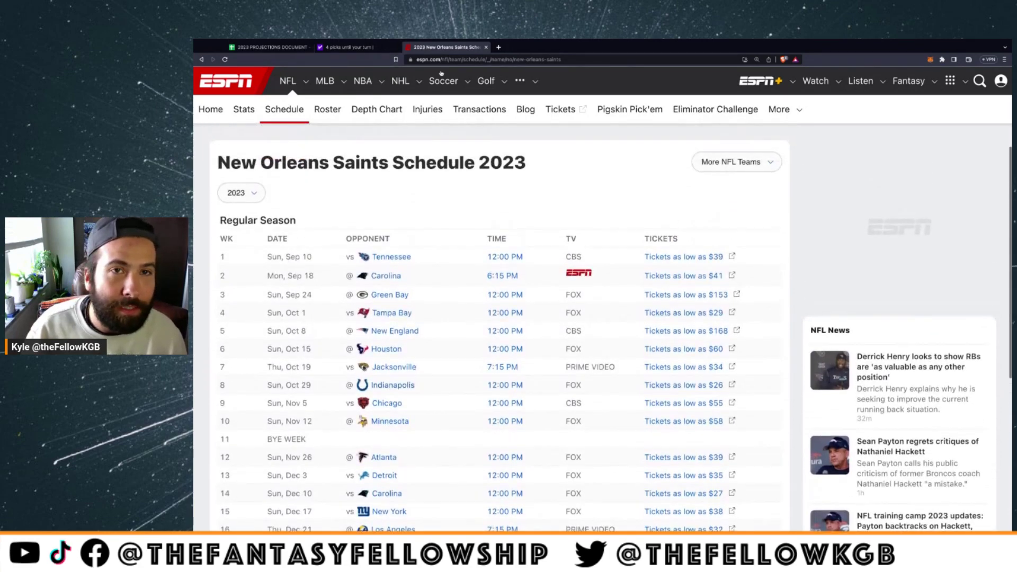
{"action": "left_click", "coordinate": [486, 47]}
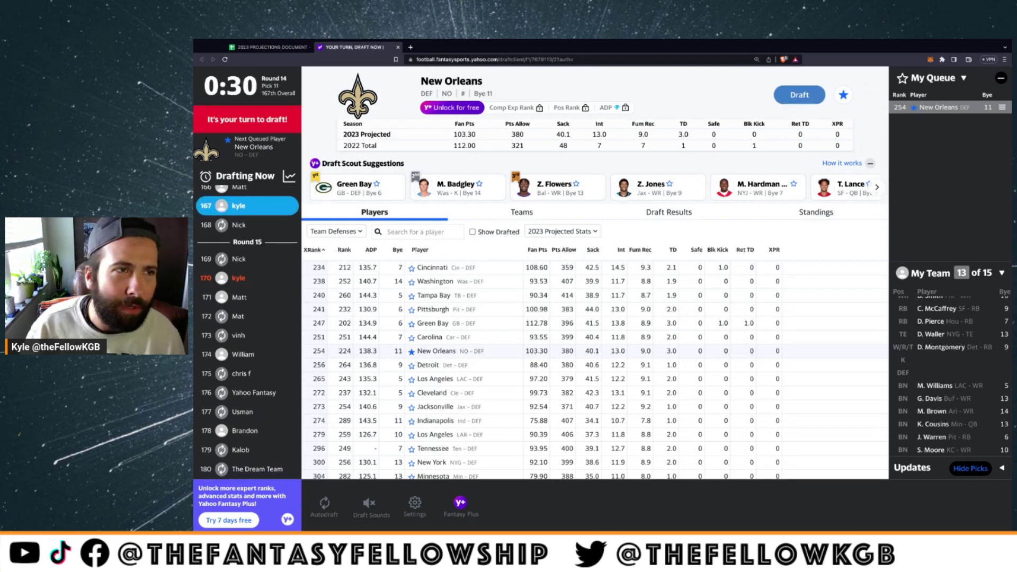
Draft the New Orleans defense in round 14 and kicker Riley Patterson in round 15
{"action": "left_click", "coordinate": [802, 94]}
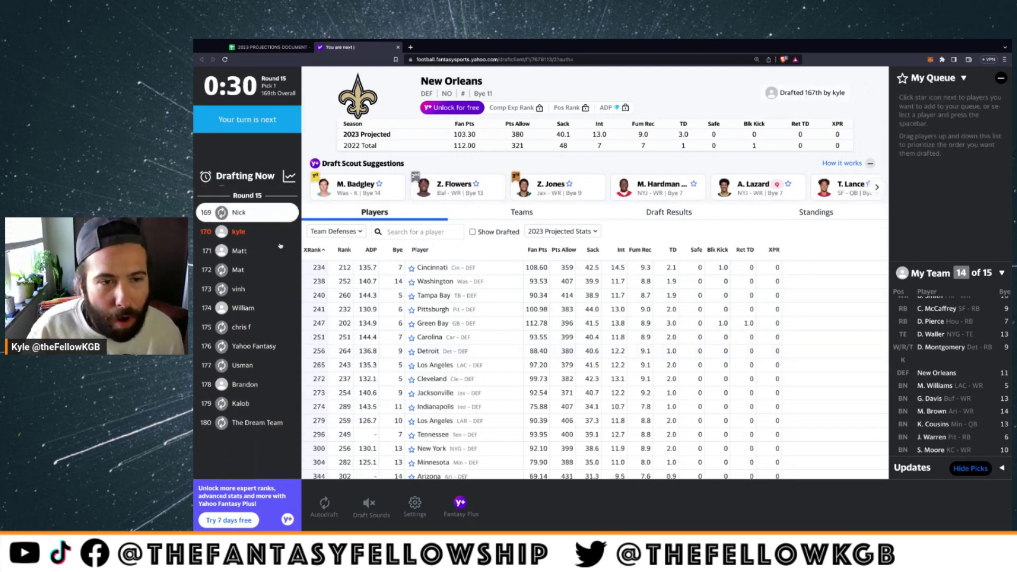
{"action": "left_click", "coordinate": [335, 232]}
{"action": "left_click", "coordinate": [339, 323]}
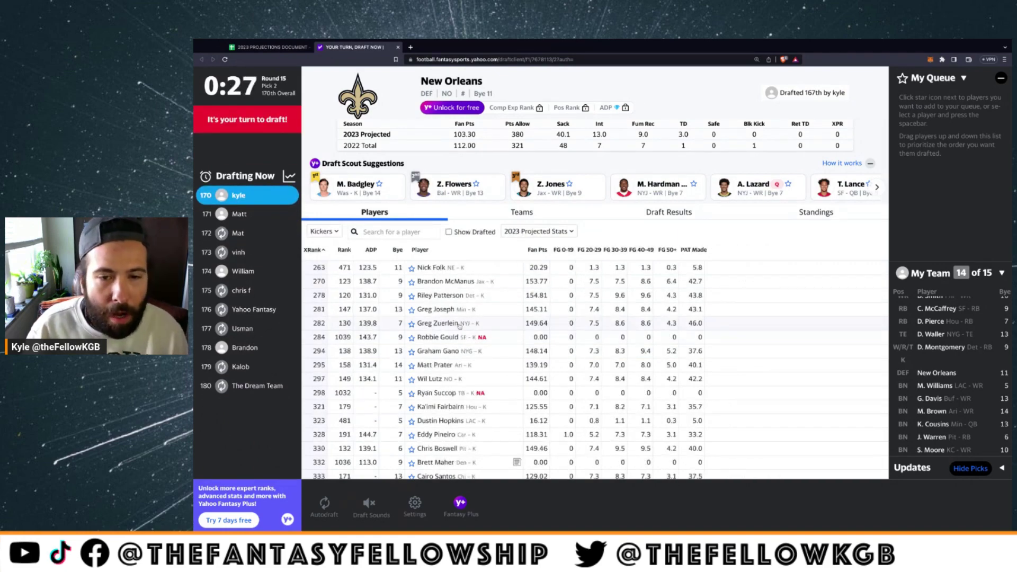
{"action": "left_click", "coordinate": [440, 295]}
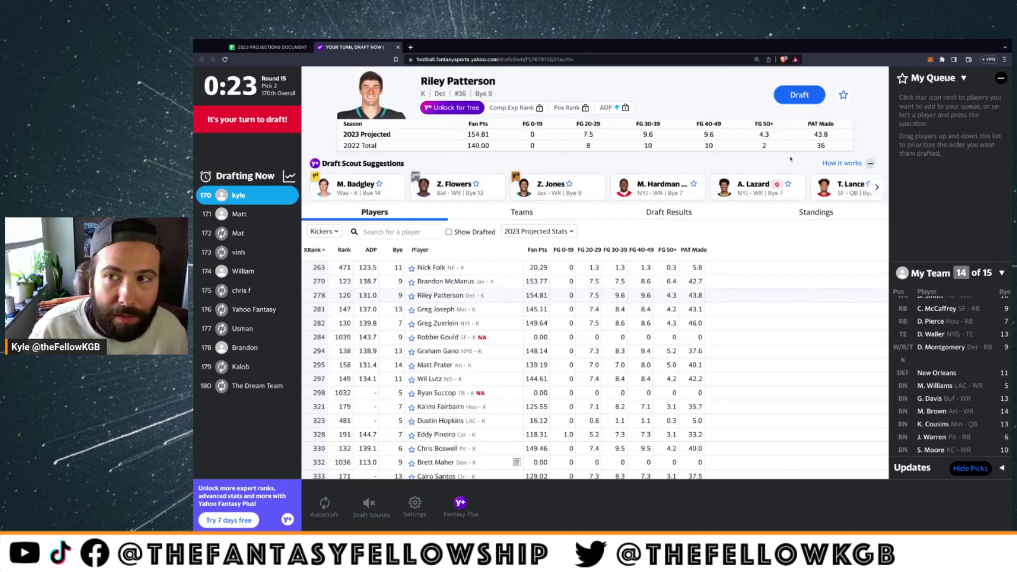
{"action": "left_click", "coordinate": [787, 97]}
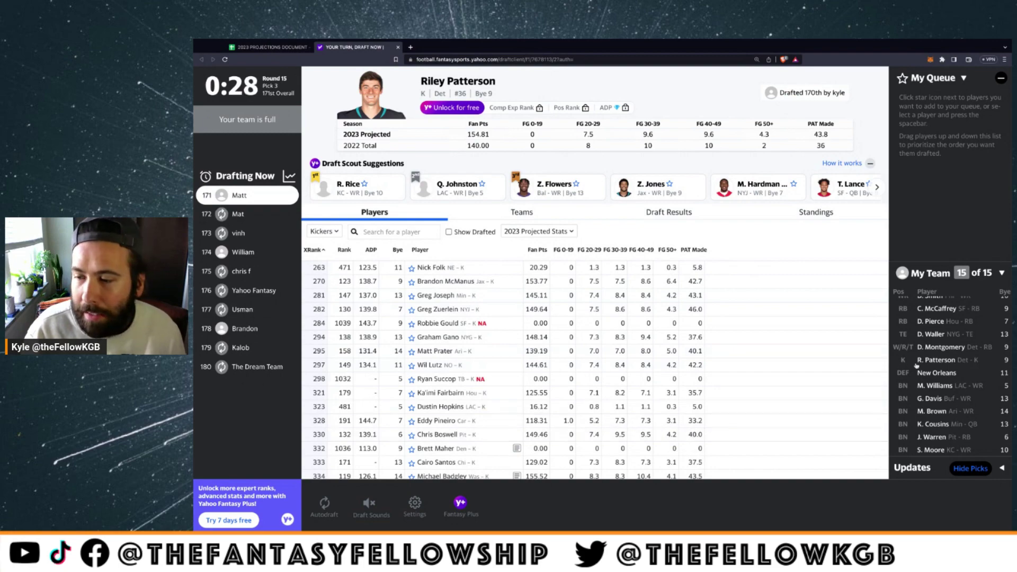
Review the completed 15-player roster and examine the draft board's picks across the rounds
{"action": "scroll", "coordinate": [904, 362], "scroll_direction": "up", "scroll_amount": 2}
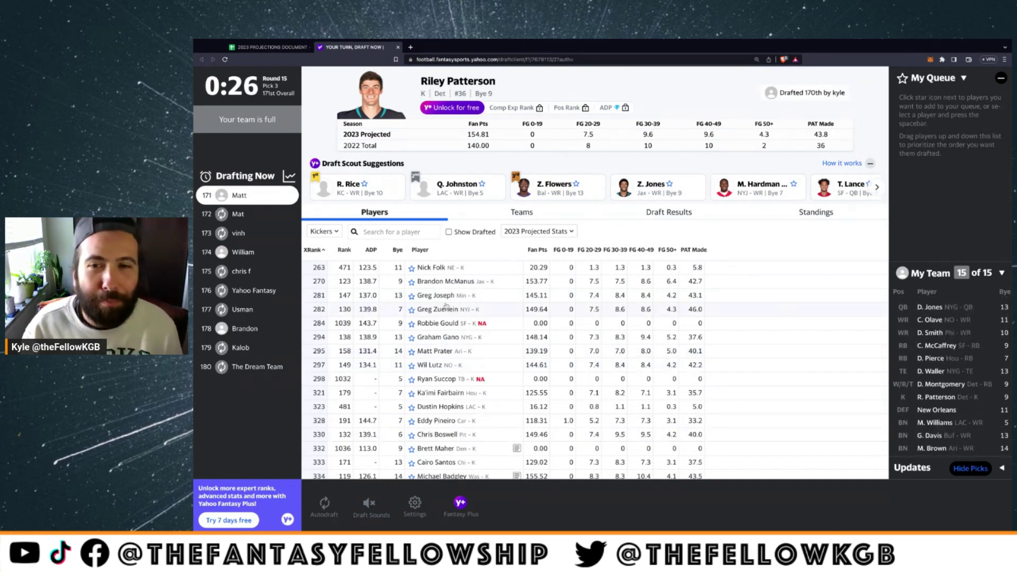
{"action": "left_click", "coordinate": [658, 214]}
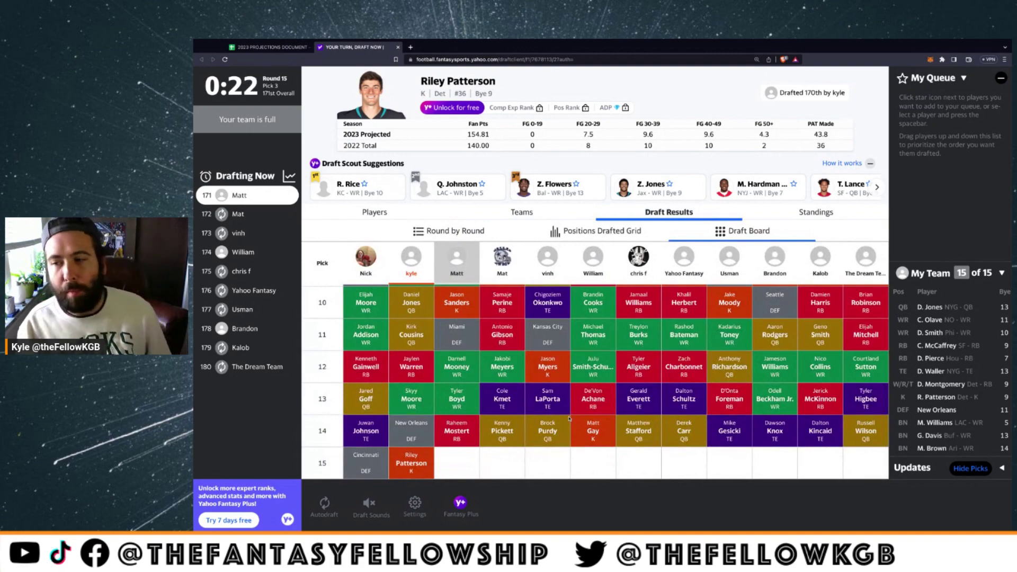
{"action": "scroll", "coordinate": [596, 382], "scroll_direction": "up", "scroll_amount": 3}
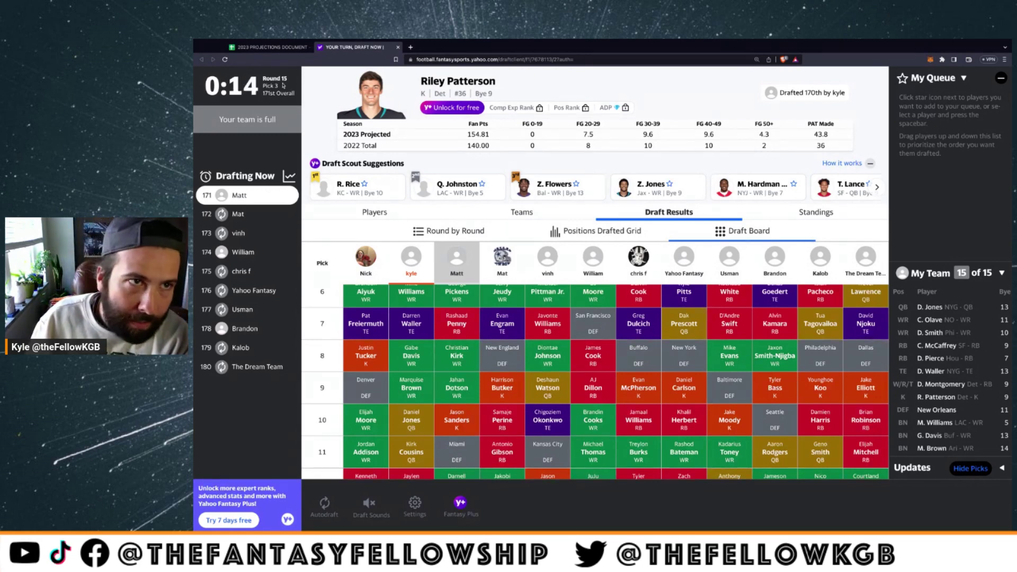
Switch to the projections spreadsheet's RB sheet and highlight the rows for Dameon Pierce and the Detroit running backs
{"action": "left_click", "coordinate": [270, 47]}
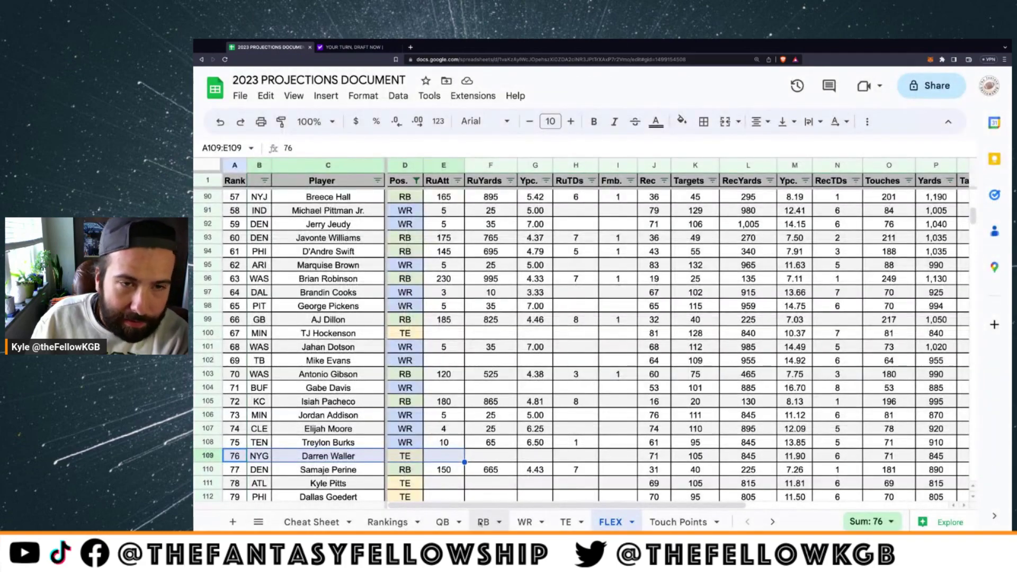
{"action": "left_click", "coordinate": [483, 522]}
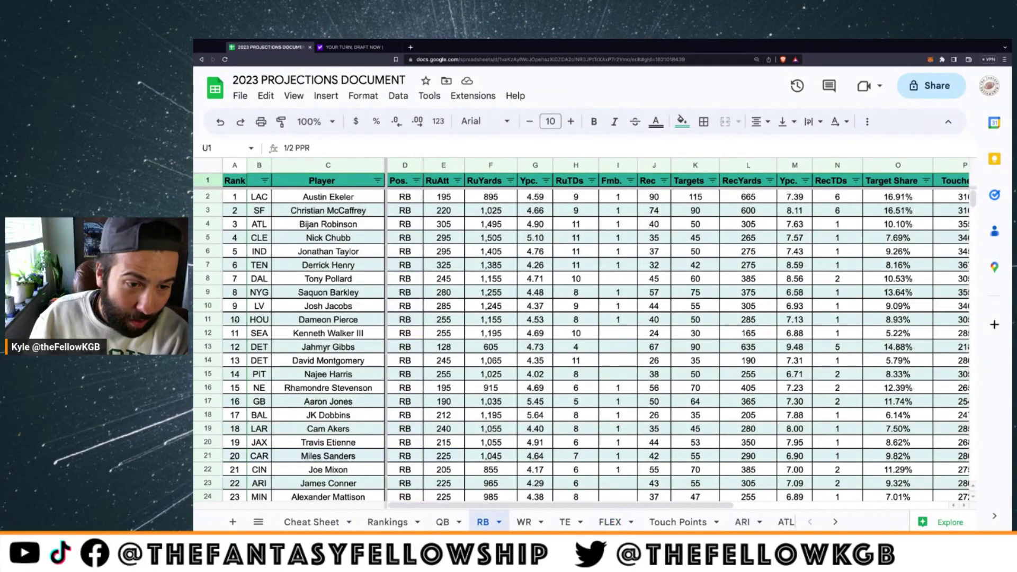
{"action": "left_click_drag", "start_coordinate": [235, 319], "coordinate": [444, 319]}
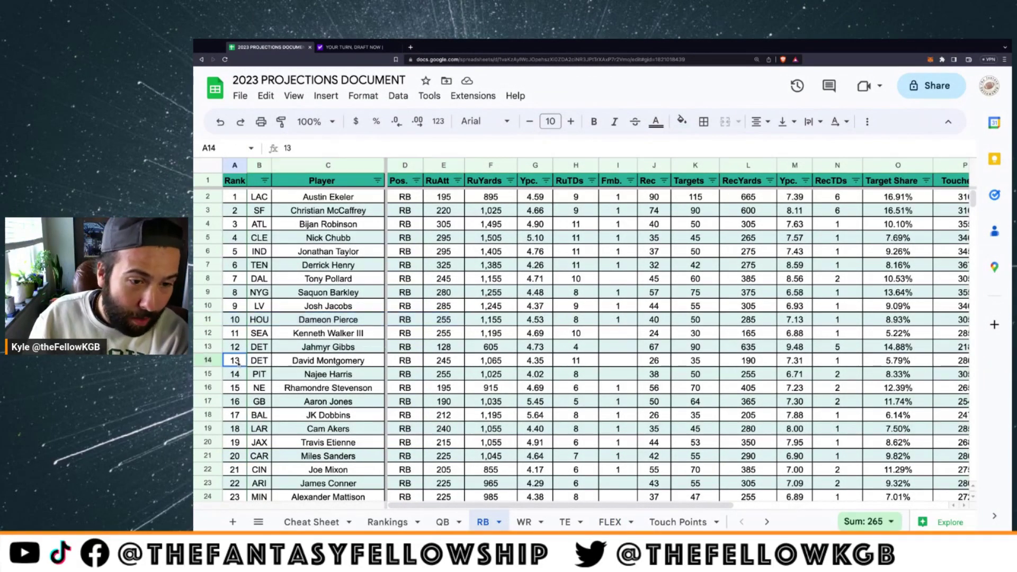
{"action": "left_click_drag", "start_coordinate": [235, 361], "coordinate": [454, 359]}
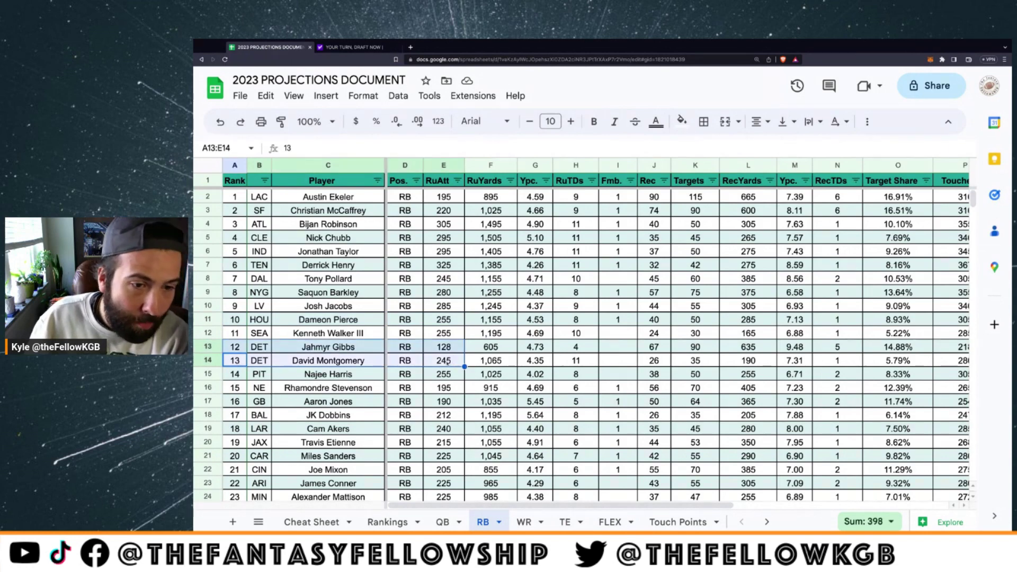
Compare David Montgomery's and Dameon Pierce's rushing projections, and highlight Christian McCaffrey's from attempts through touchdowns
{"action": "left_click", "coordinate": [445, 363]}
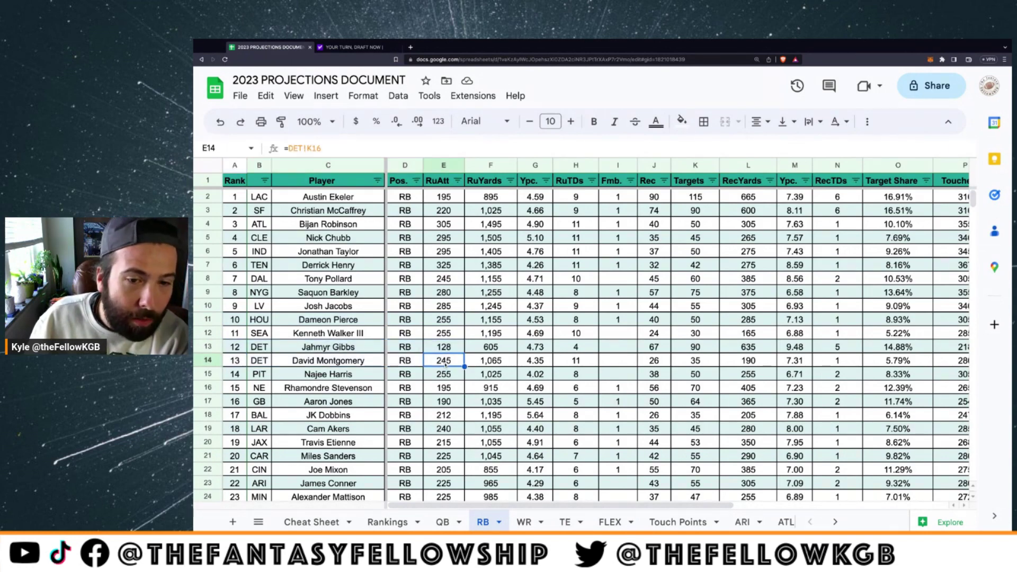
{"action": "left_click", "coordinate": [446, 321]}
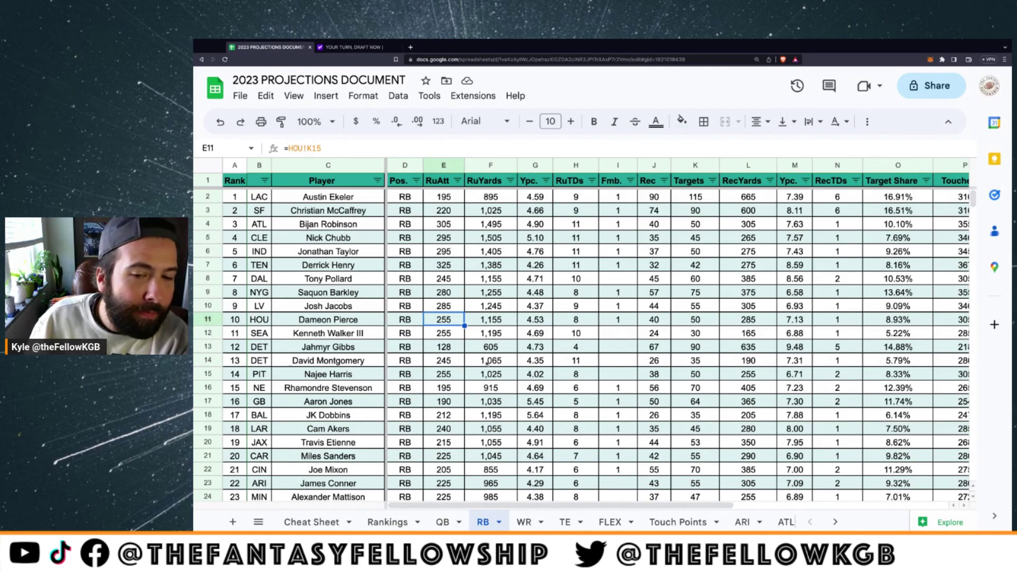
{"action": "left_click", "coordinate": [488, 362]}
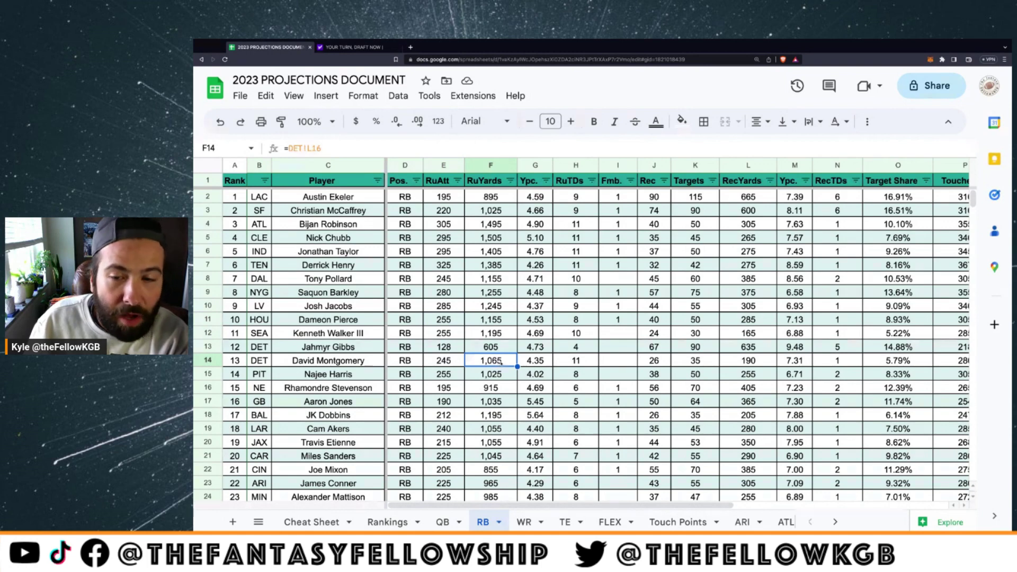
{"action": "left_click", "coordinate": [575, 361]}
{"action": "left_click", "coordinate": [576, 321]}
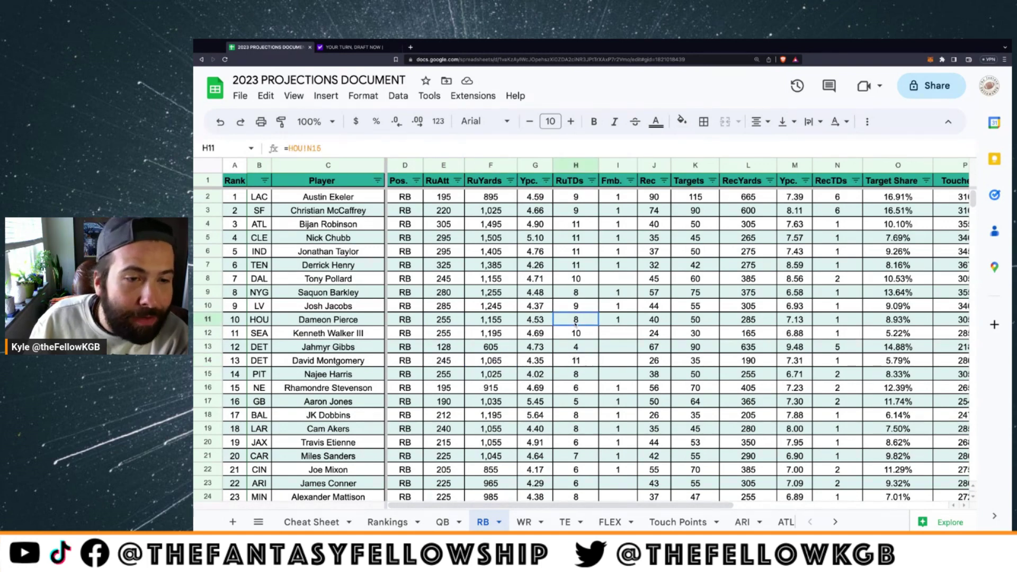
{"action": "left_click_drag", "start_coordinate": [447, 216], "coordinate": [586, 214]}
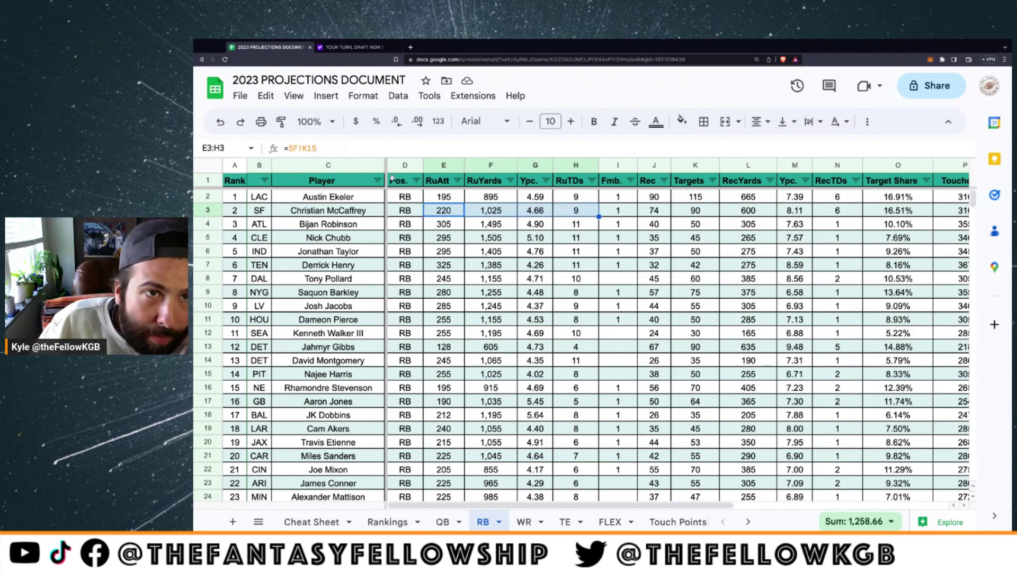
Check the draft board, return to the projections and highlight Chris Olave and DeVonta Smith on the WR sheet
{"action": "left_click", "coordinate": [352, 47]}
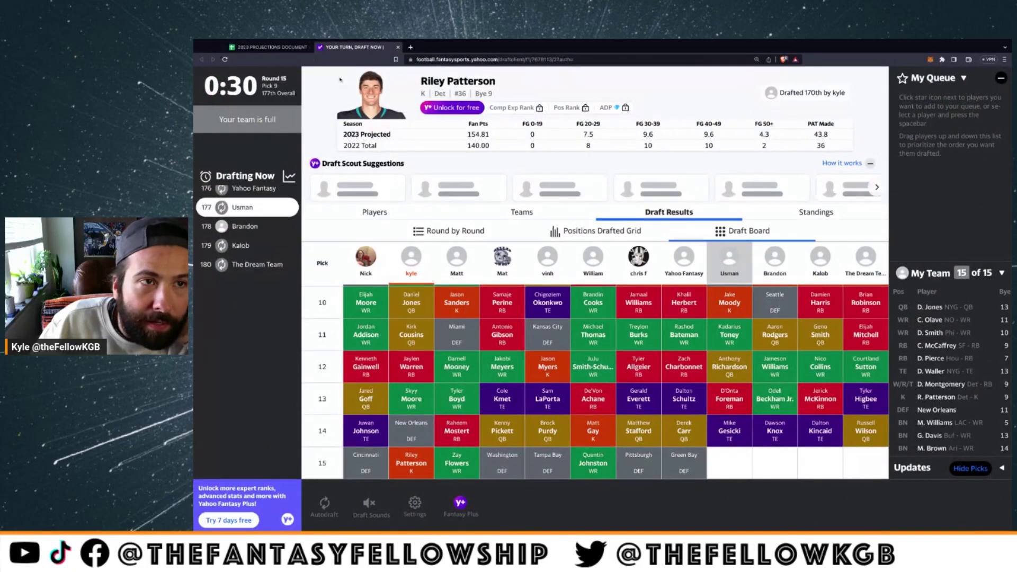
{"action": "left_click", "coordinate": [271, 47]}
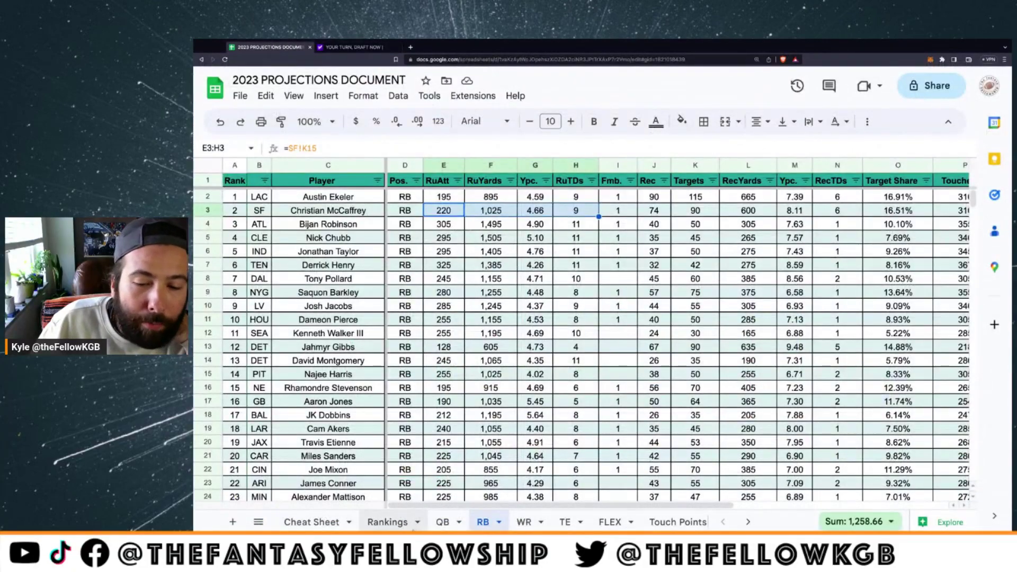
{"action": "left_click", "coordinate": [525, 522]}
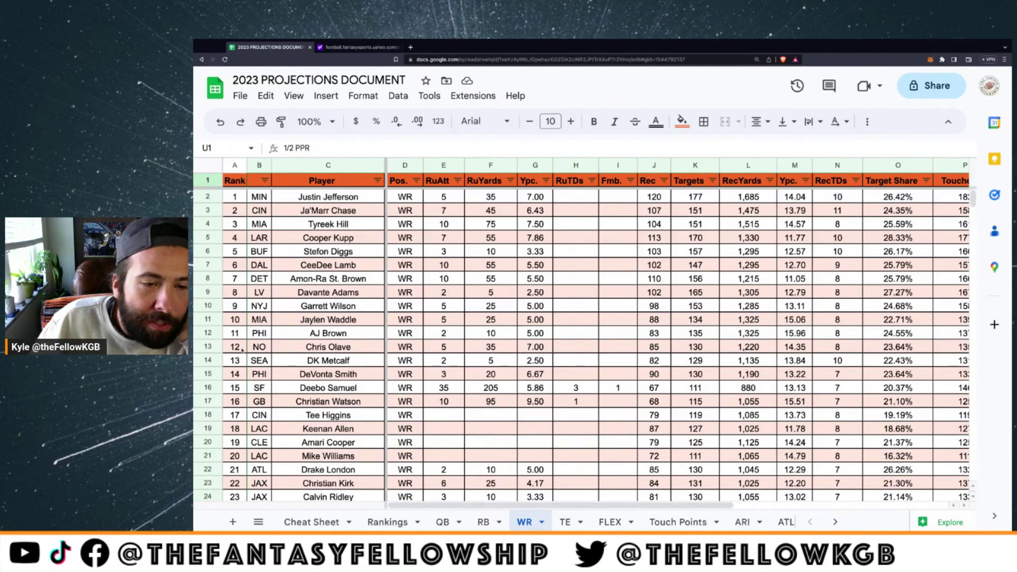
{"action": "left_click_drag", "start_coordinate": [235, 347], "coordinate": [412, 347]}
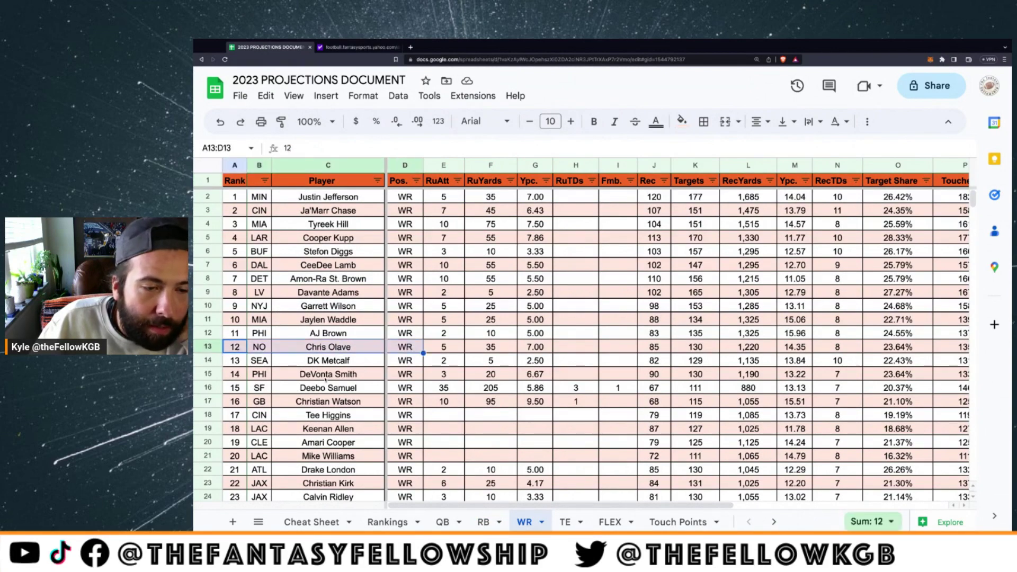
{"action": "left_click_drag", "start_coordinate": [238, 374], "coordinate": [452, 380]}
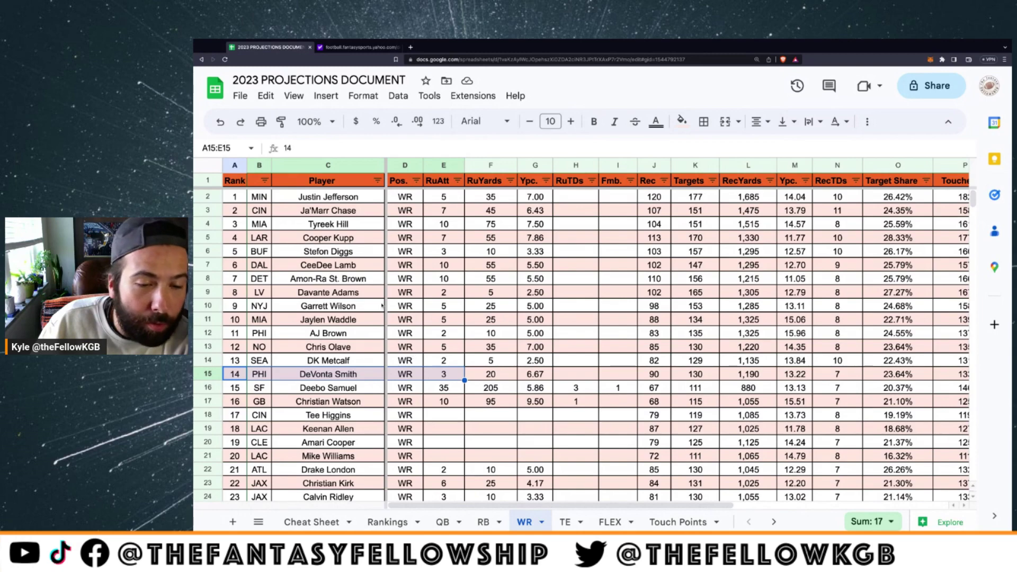
Find Mike Williams in the wide receiver projections and highlight his row from rank through rushing attempts
{"action": "scroll", "coordinate": [382, 306], "scroll_direction": "down", "scroll_amount": 1}
{"action": "scroll", "coordinate": [378, 306], "scroll_direction": "down", "scroll_amount": 1}
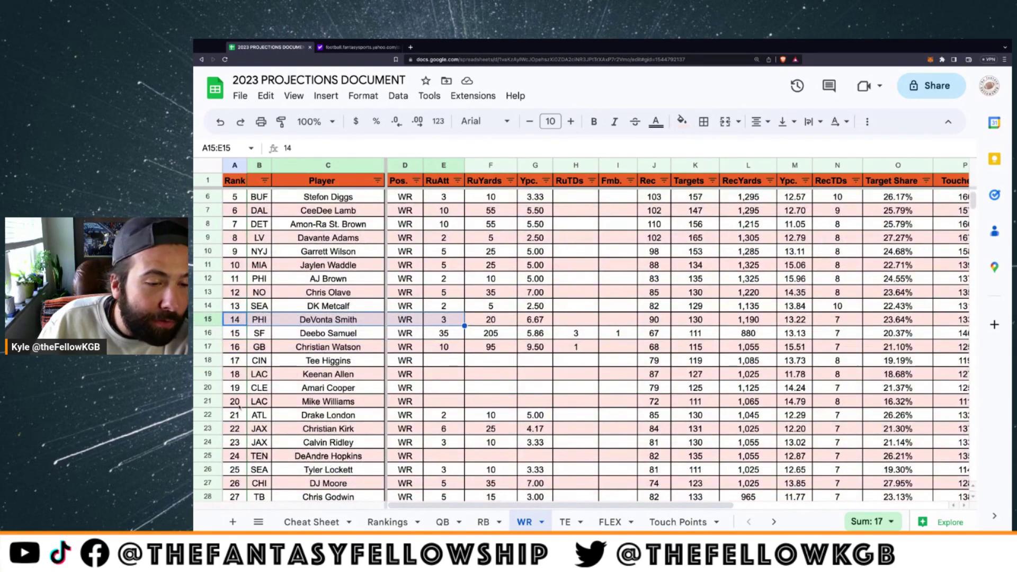
{"action": "left_click", "coordinate": [234, 401]}
{"action": "key", "text": "shift+Right"}
{"action": "key", "text": "shift+Right"}
{"action": "key", "text": "shift+Right"}
{"action": "key", "text": "shift+Right"}
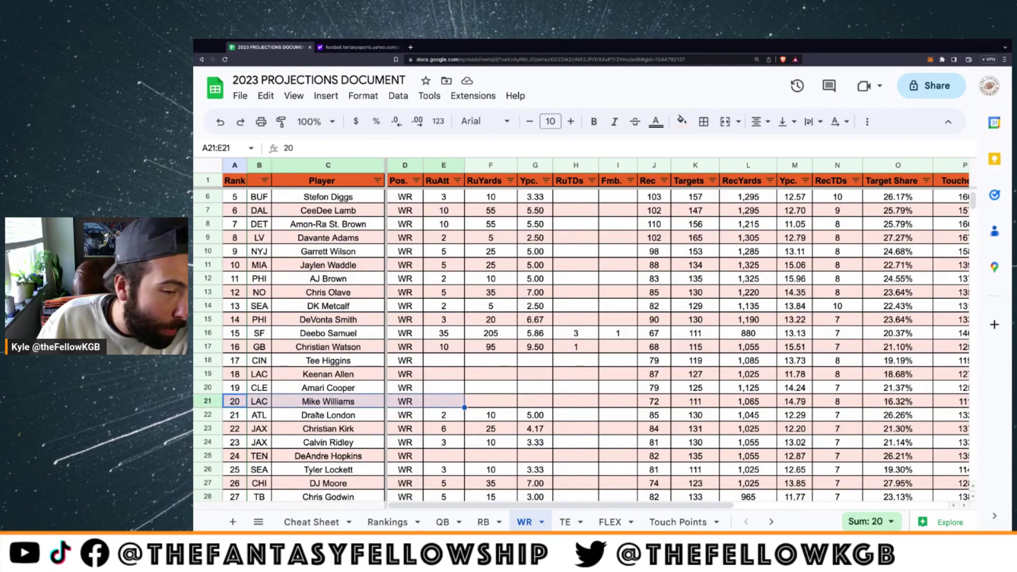
Find Marquise Brown in the wide receiver projections and highlight his row from rank through position
{"action": "scroll", "coordinate": [316, 389], "scroll_direction": "down", "scroll_amount": 2}
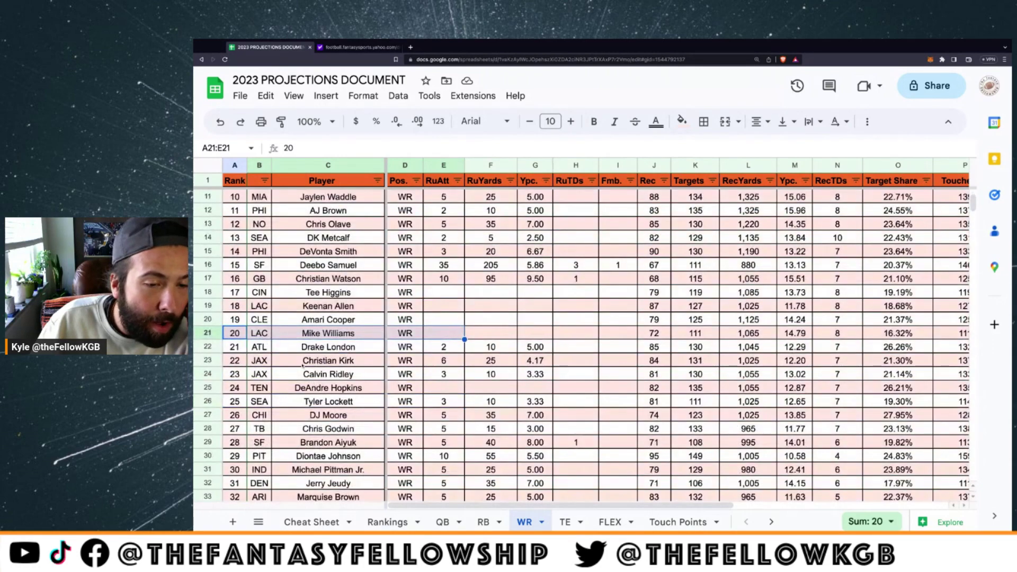
{"action": "scroll", "coordinate": [303, 365], "scroll_direction": "down", "scroll_amount": 2}
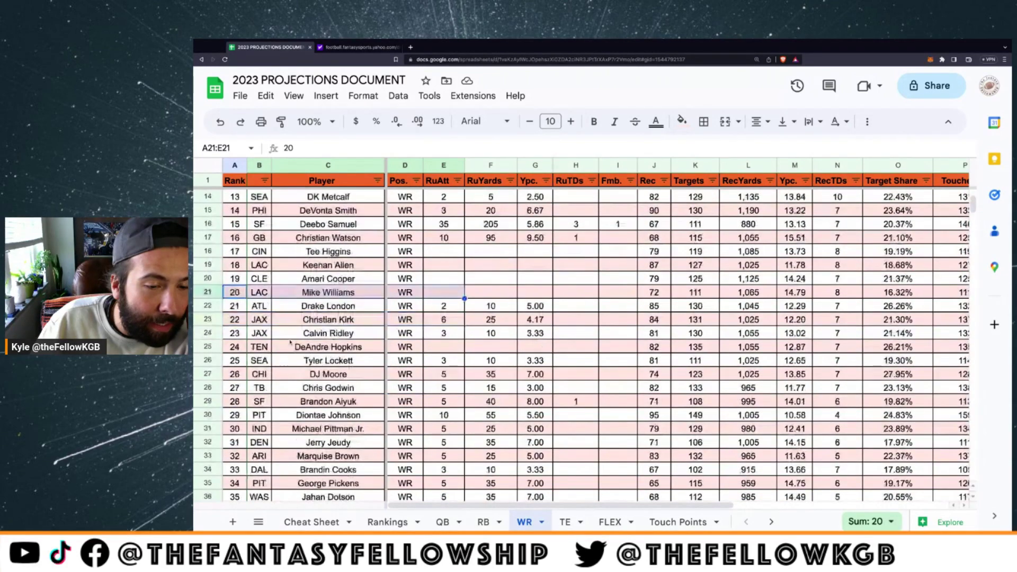
{"action": "scroll", "coordinate": [290, 343], "scroll_direction": "down", "scroll_amount": 1}
{"action": "scroll", "coordinate": [272, 362], "scroll_direction": "down", "scroll_amount": 1}
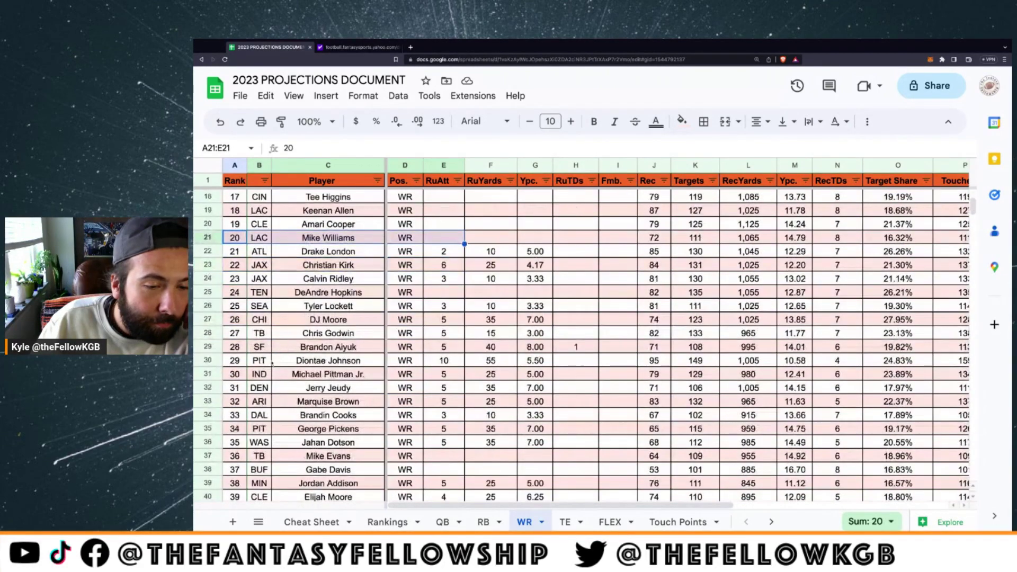
{"action": "left_click_drag", "start_coordinate": [235, 401], "coordinate": [405, 401]}
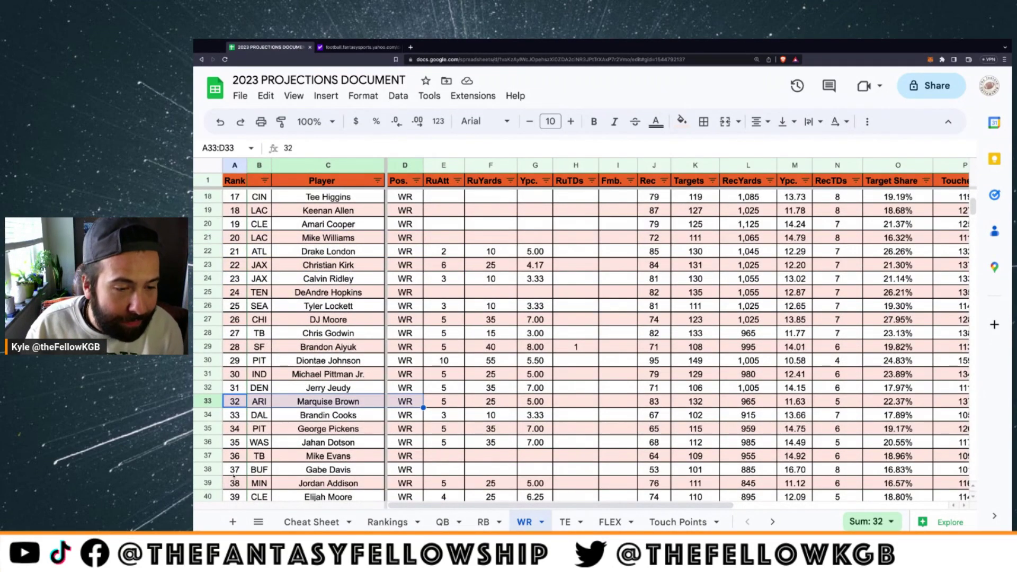
Highlight Gabe Davis's wide receiver row from rank through rushing yards, and check the bench players on the Yahoo draft roster
{"action": "left_click_drag", "start_coordinate": [234, 470], "coordinate": [495, 467]}
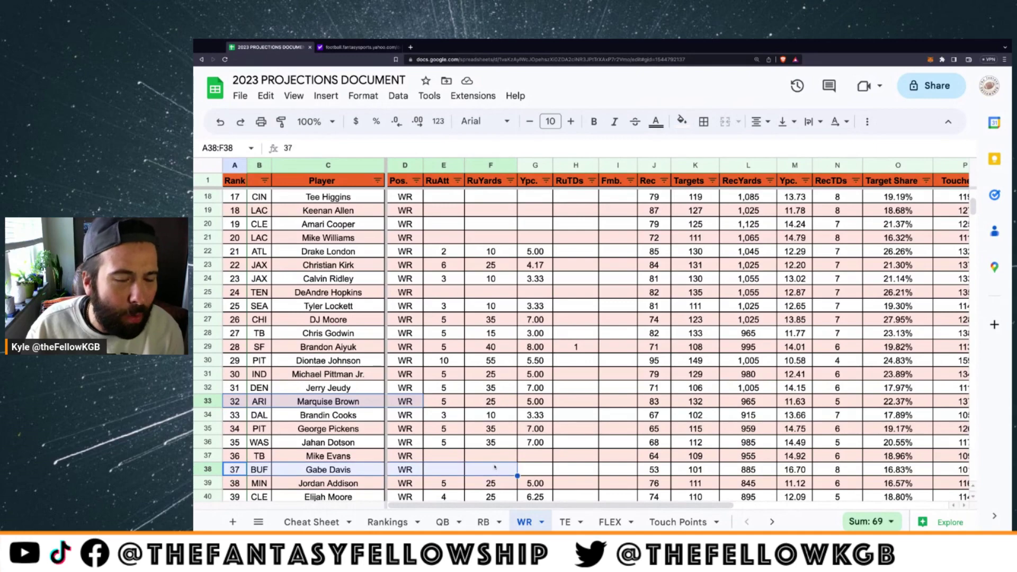
{"action": "left_click", "coordinate": [359, 47]}
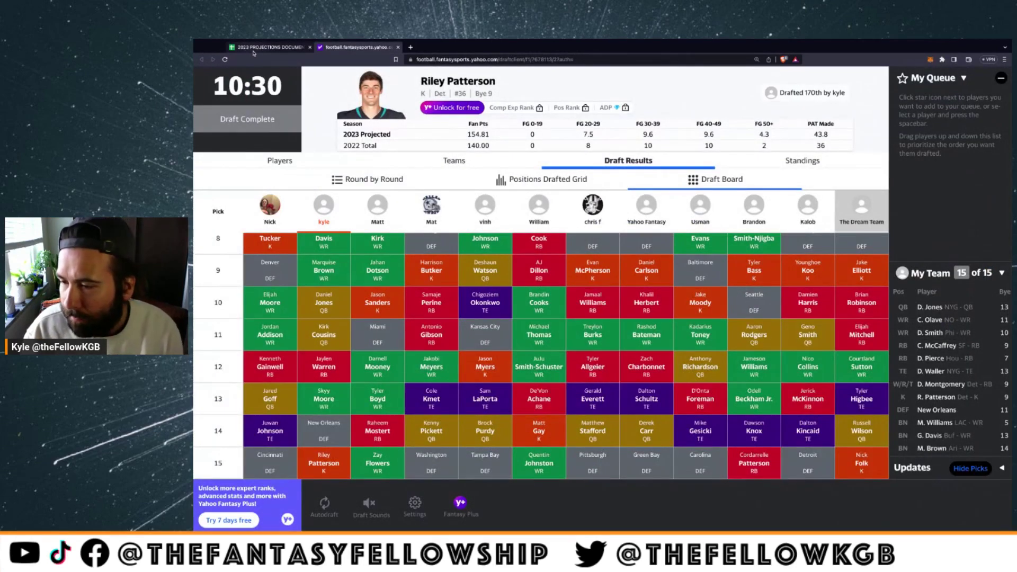
{"action": "scroll", "coordinate": [911, 392], "scroll_direction": "down", "scroll_amount": 1}
{"action": "scroll", "coordinate": [912, 392], "scroll_direction": "down", "scroll_amount": 1}
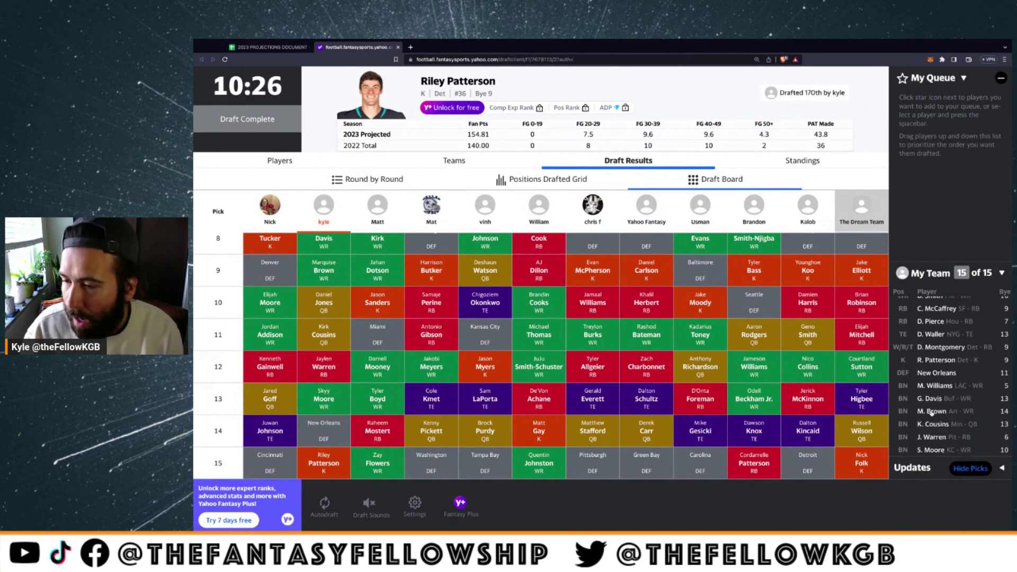
Return to the projections spreadsheet, find Skyy Moore among the wide receivers and highlight his row from rank through rushing attempts
{"action": "left_click", "coordinate": [270, 47]}
{"action": "scroll", "coordinate": [365, 328], "scroll_direction": "down", "scroll_amount": 7}
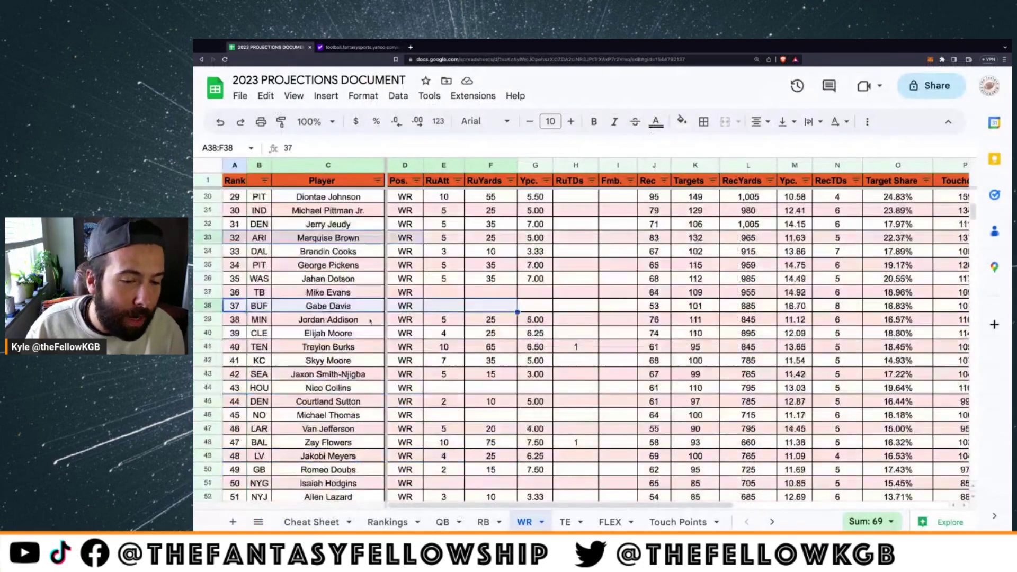
{"action": "scroll", "coordinate": [366, 329], "scroll_direction": "down", "scroll_amount": 3}
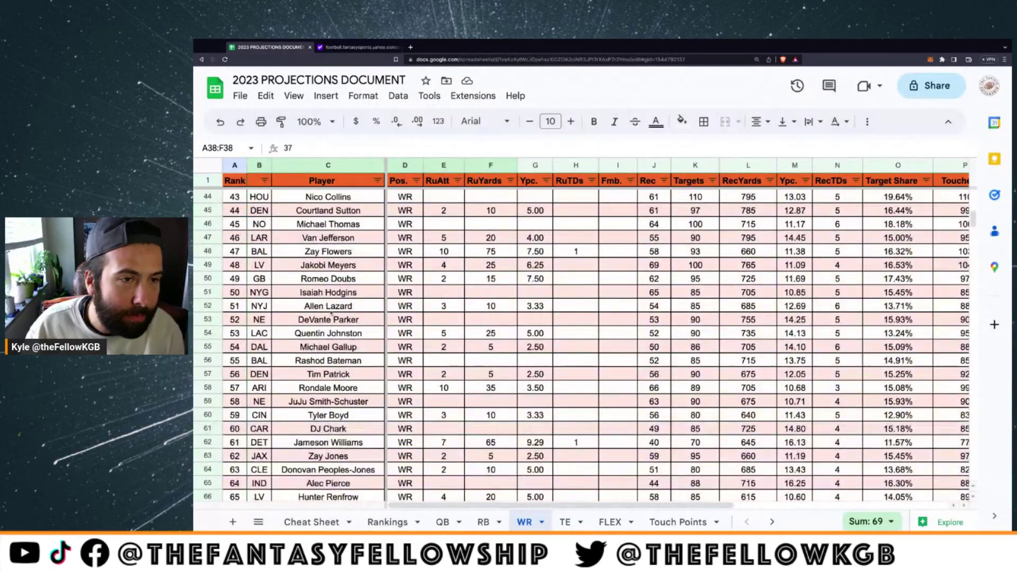
{"action": "scroll", "coordinate": [276, 224], "scroll_direction": "up", "scroll_amount": 1}
{"action": "scroll", "coordinate": [239, 204], "scroll_direction": "up", "scroll_amount": 3}
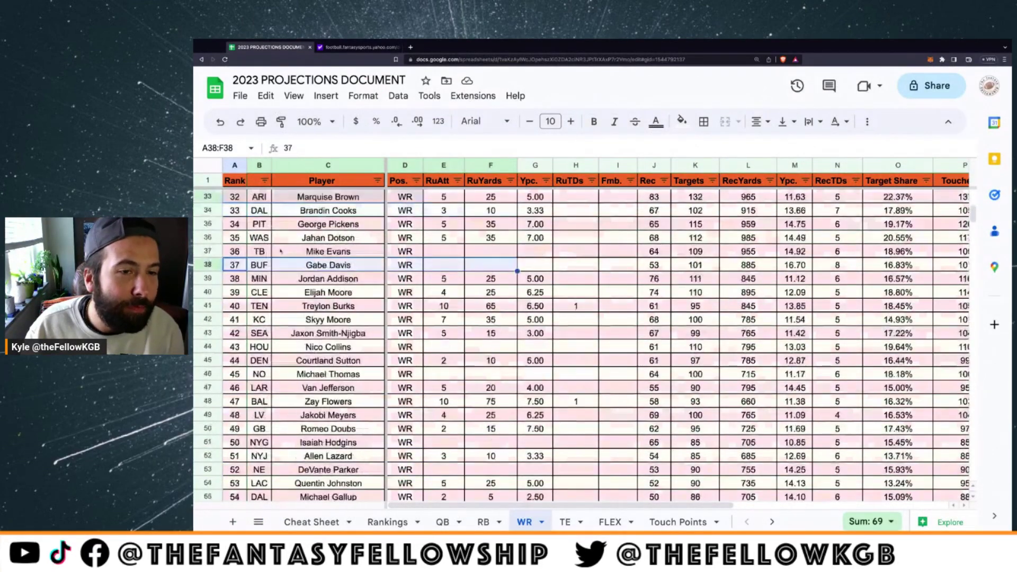
{"action": "left_click_drag", "start_coordinate": [232, 320], "coordinate": [427, 321]}
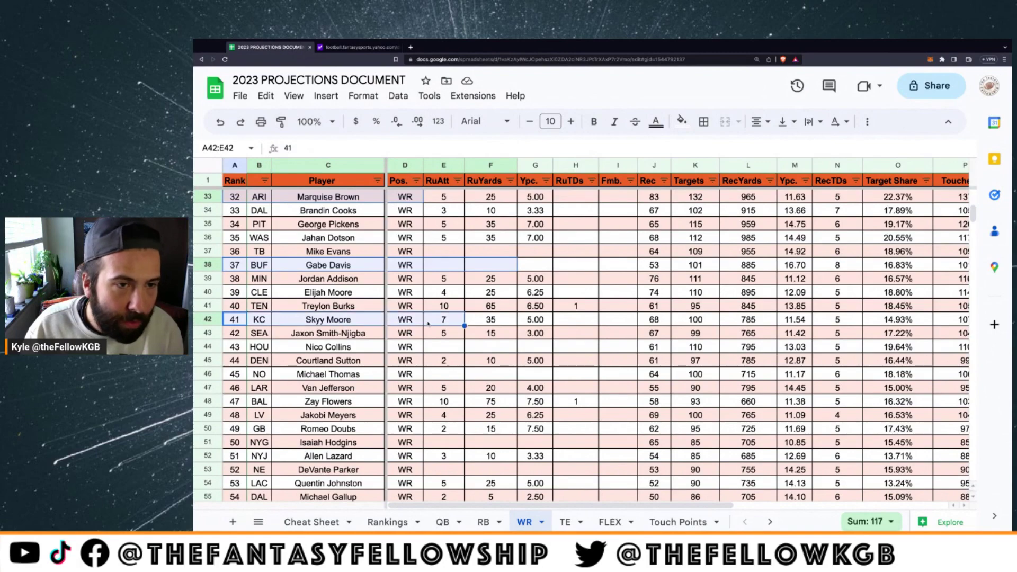
{"action": "scroll", "coordinate": [424, 321], "scroll_direction": "up", "scroll_amount": 3}
{"action": "scroll", "coordinate": [357, 311], "scroll_direction": "down", "scroll_amount": 1}
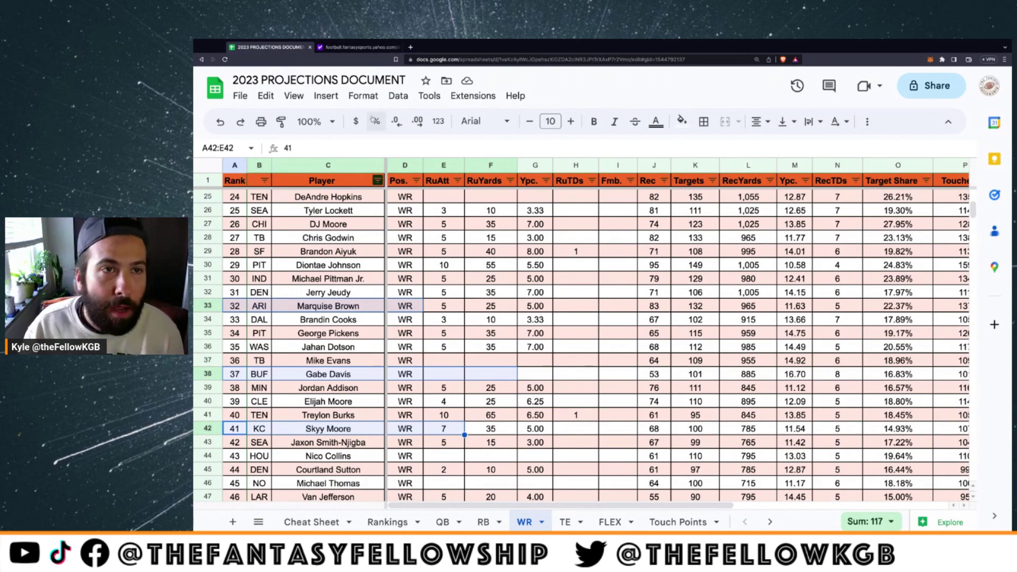
Open the TE projections and highlight the half-PPR points for Mark Andrews, TJ Hockenson and Darren Waller
{"action": "scroll", "coordinate": [370, 299], "scroll_direction": "up", "scroll_amount": 8}
{"action": "left_click", "coordinate": [565, 522]}
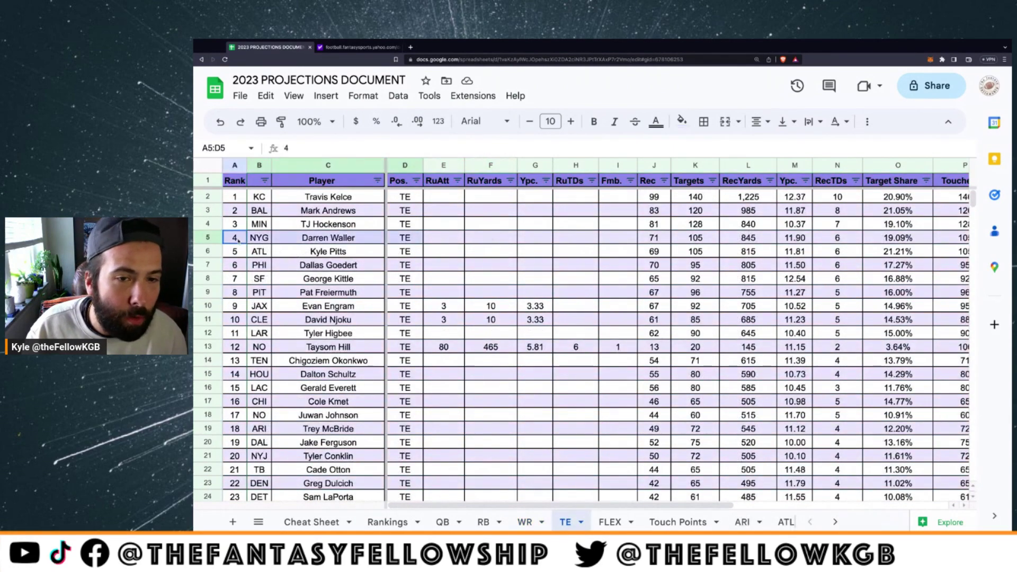
{"action": "scroll", "coordinate": [627, 506], "scroll_direction": "right", "scroll_amount": 10}
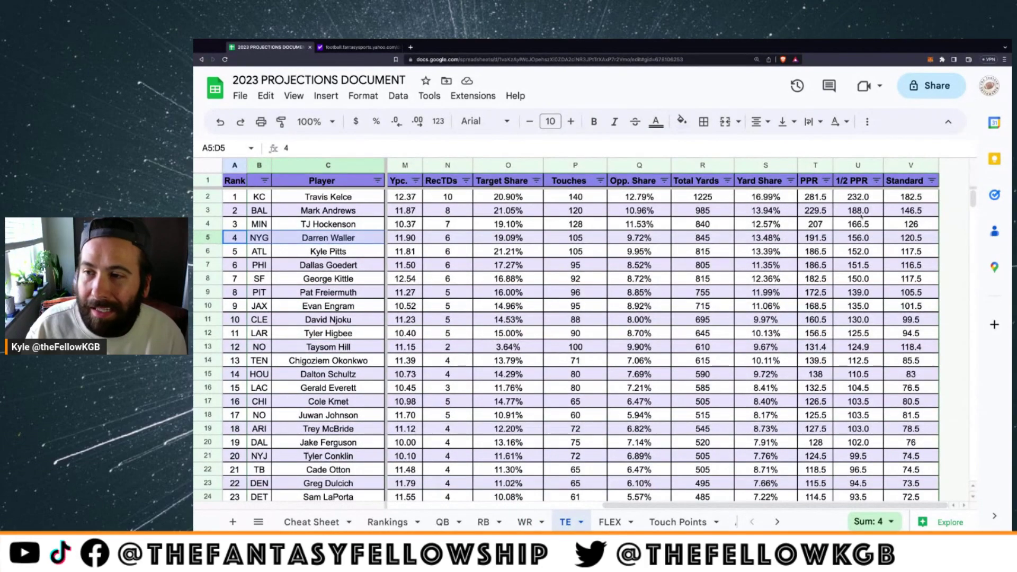
{"action": "left_click", "coordinate": [862, 212]}
{"action": "key", "text": "shift+Down"}
{"action": "key", "text": "shift+Down"}
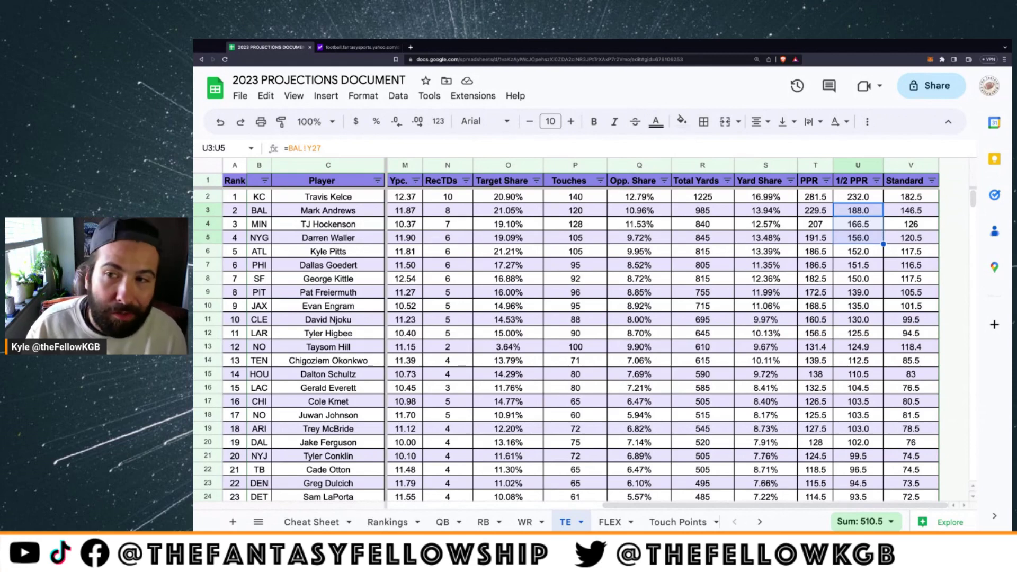
Open the QB projections and highlight Daniel Jones and Kirk Cousins from rank through player name
{"action": "scroll", "coordinate": [614, 510], "scroll_direction": "left", "scroll_amount": 6}
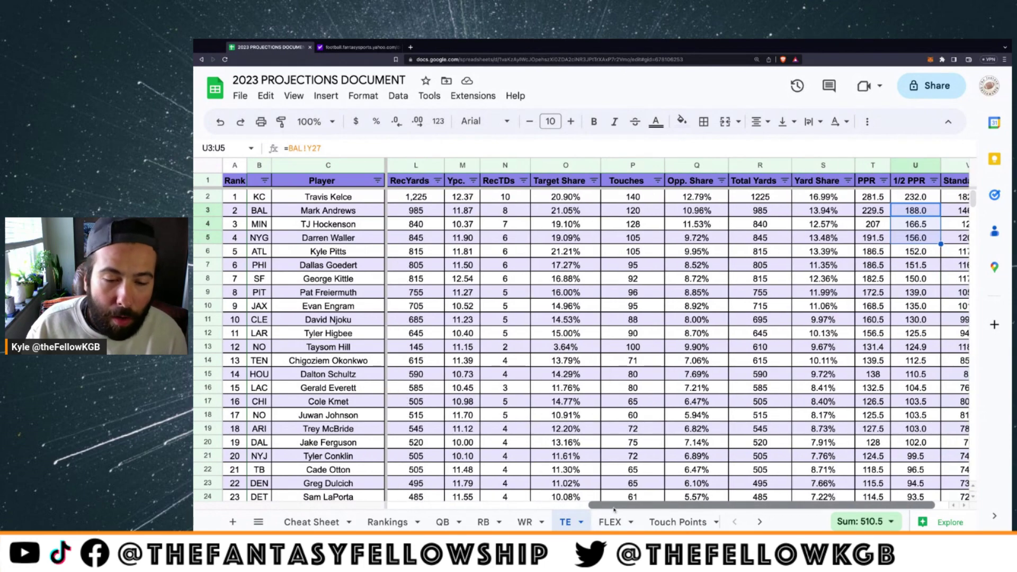
{"action": "scroll", "coordinate": [615, 510], "scroll_direction": "left", "scroll_amount": 3}
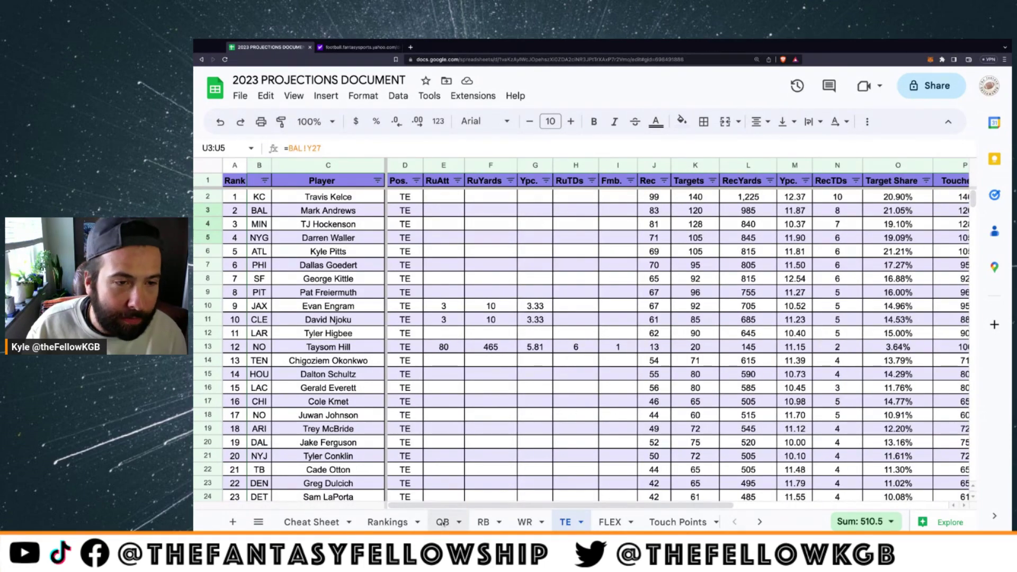
{"action": "left_click", "coordinate": [443, 523]}
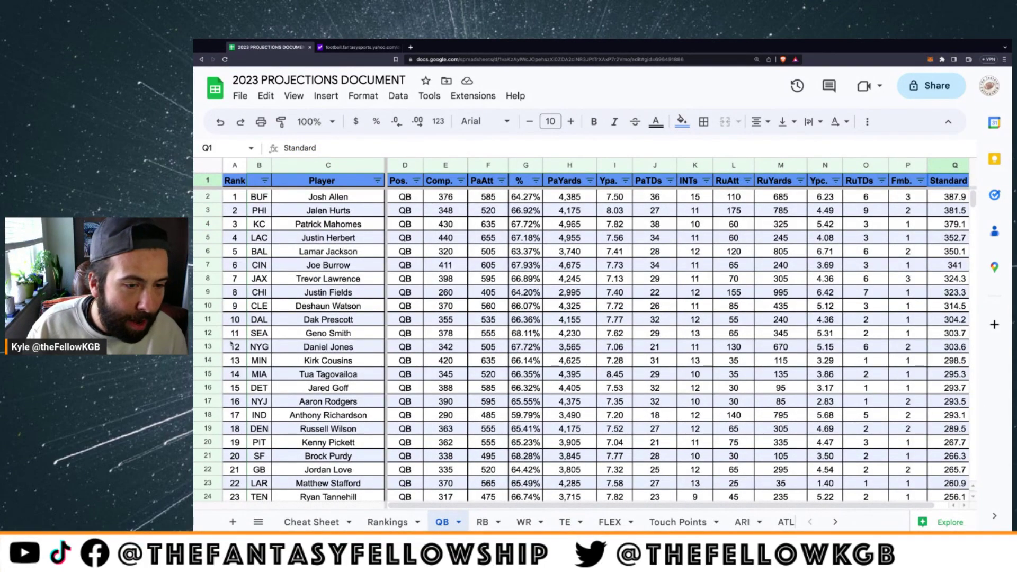
{"action": "left_click_drag", "start_coordinate": [233, 347], "coordinate": [379, 363]}
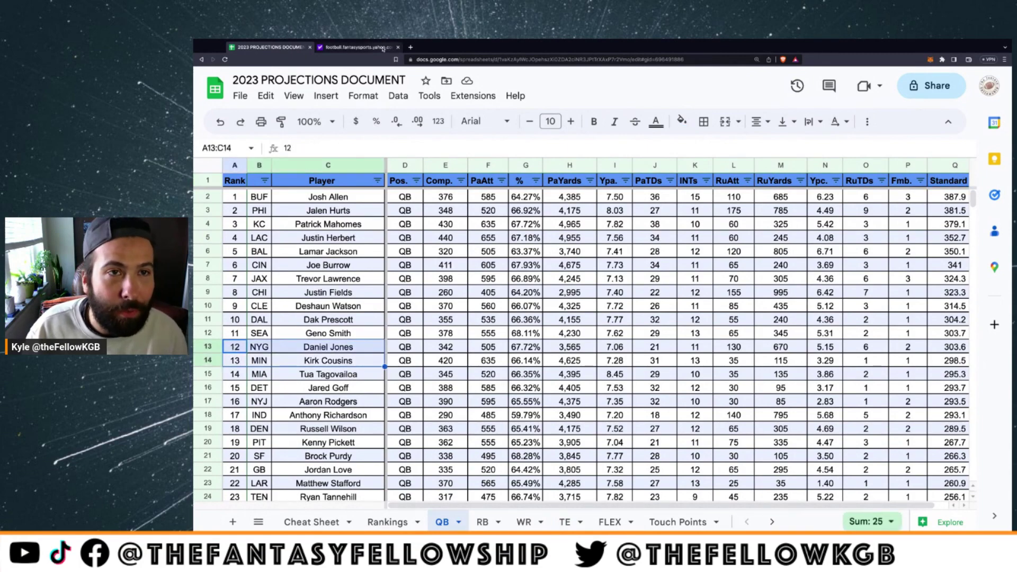
Review the Yahoo draft board from the first round and return to the projections spreadsheet
{"action": "left_click", "coordinate": [358, 47]}
{"action": "scroll", "coordinate": [538, 322], "scroll_direction": "up", "scroll_amount": 5}
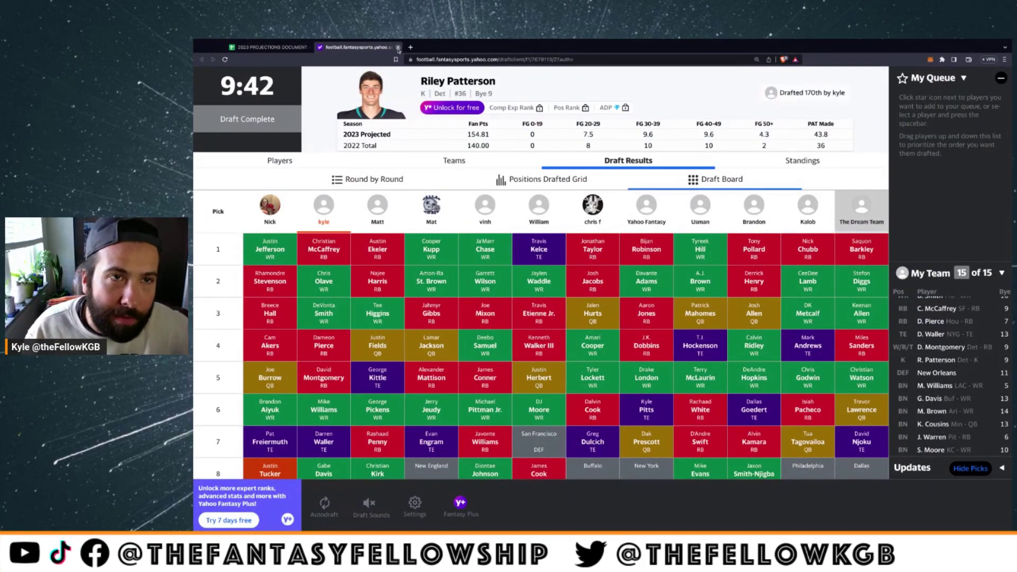
{"action": "left_click", "coordinate": [272, 48]}
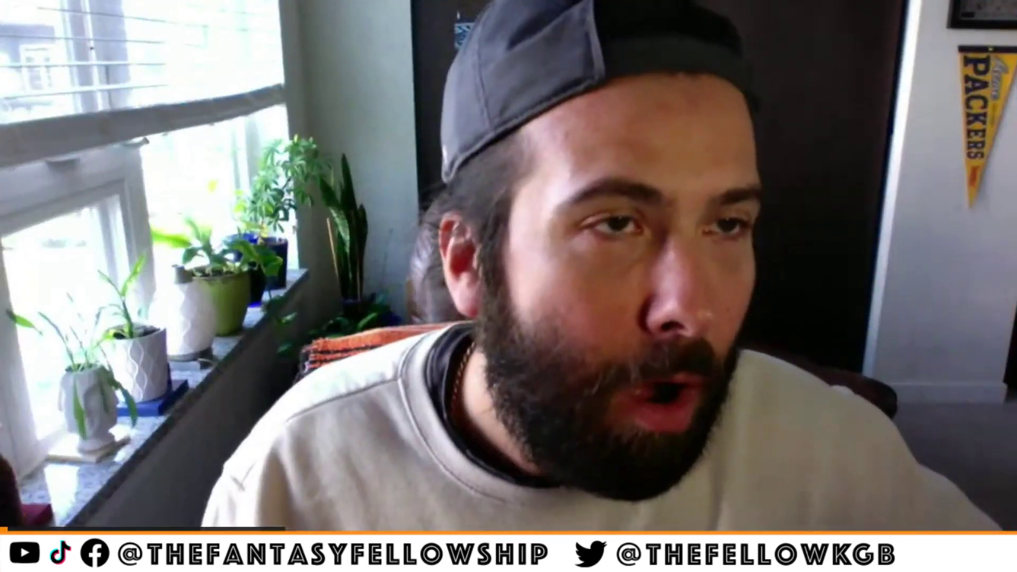